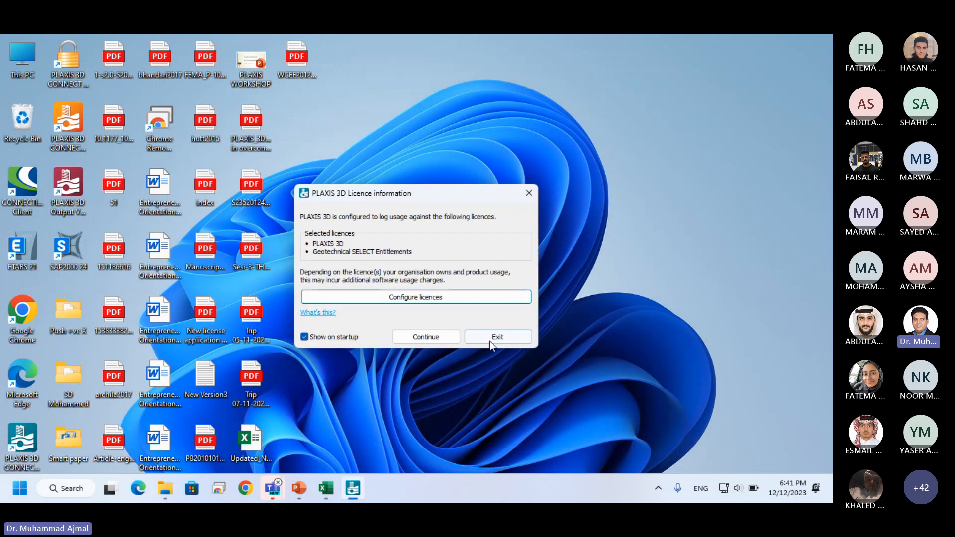
Step: Continue past the licence information, start a new project and title it "Square Footing modeling"
{"action": "left_click", "coordinate": [450, 338]}
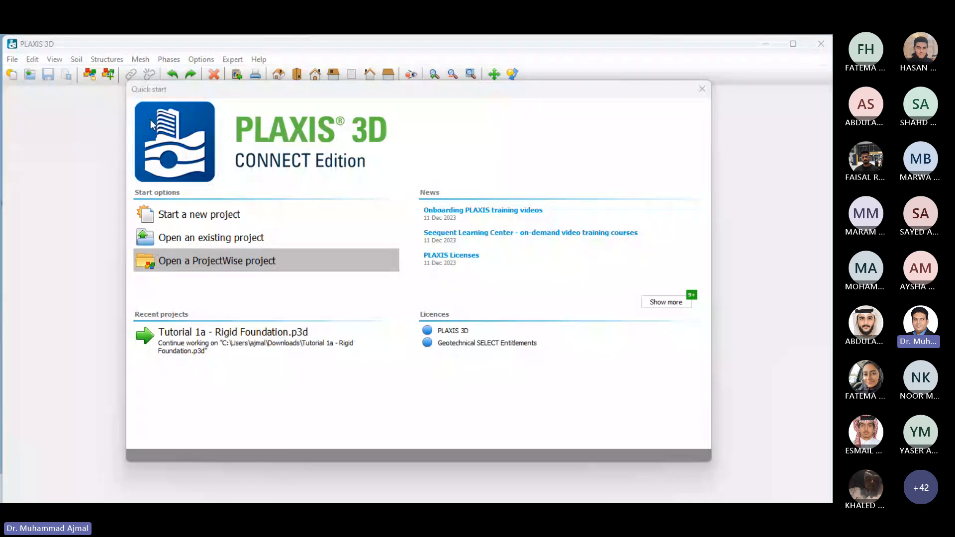
{"action": "left_click", "coordinate": [232, 218]}
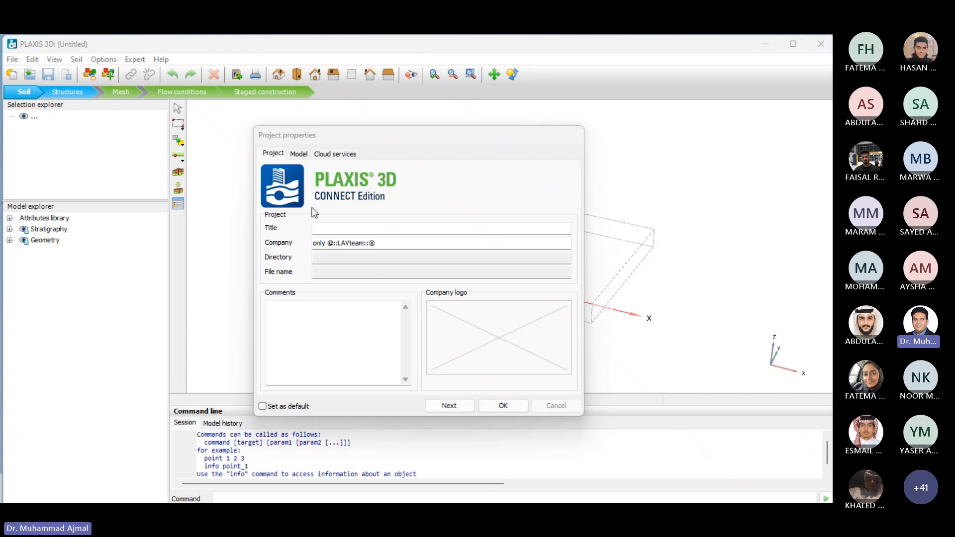
{"action": "left_click", "coordinate": [317, 227]}
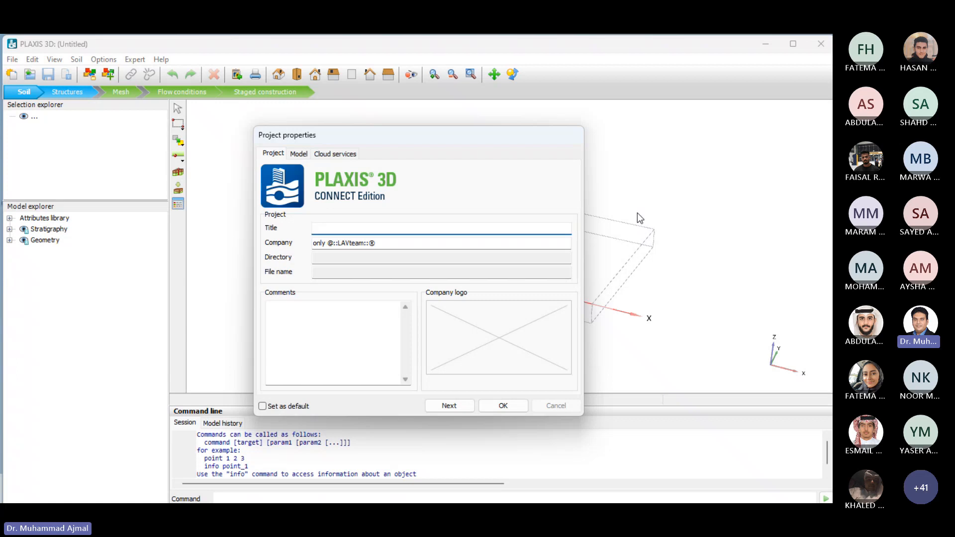
{"action": "type", "text": "Squar"}
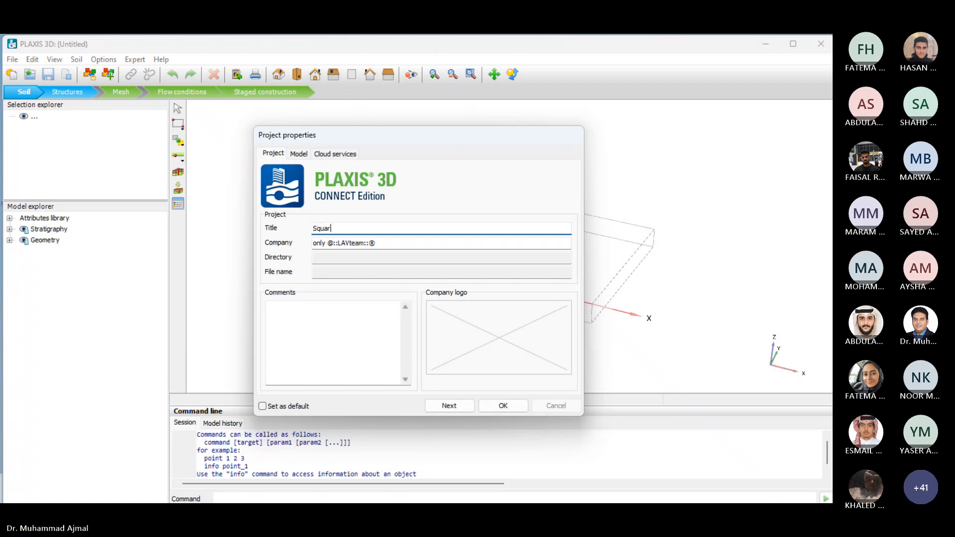
{"action": "type", "text": "e Footing mod"}
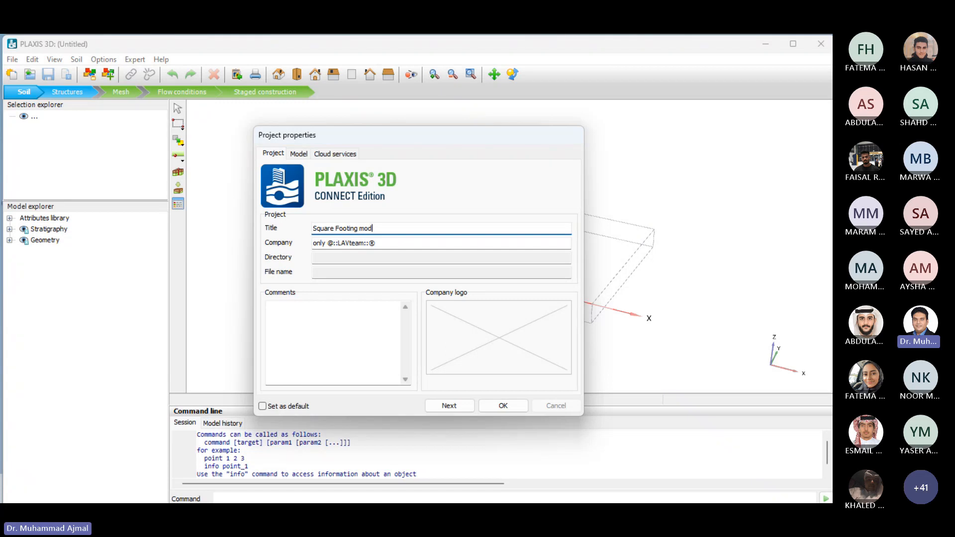
{"action": "type", "text": "eling"}
Step: Open the project's model settings, check the soil domain's plan dimensions on the PowerPoint slide, and return to PLAXIS 3D
{"action": "left_click", "coordinate": [296, 154]}
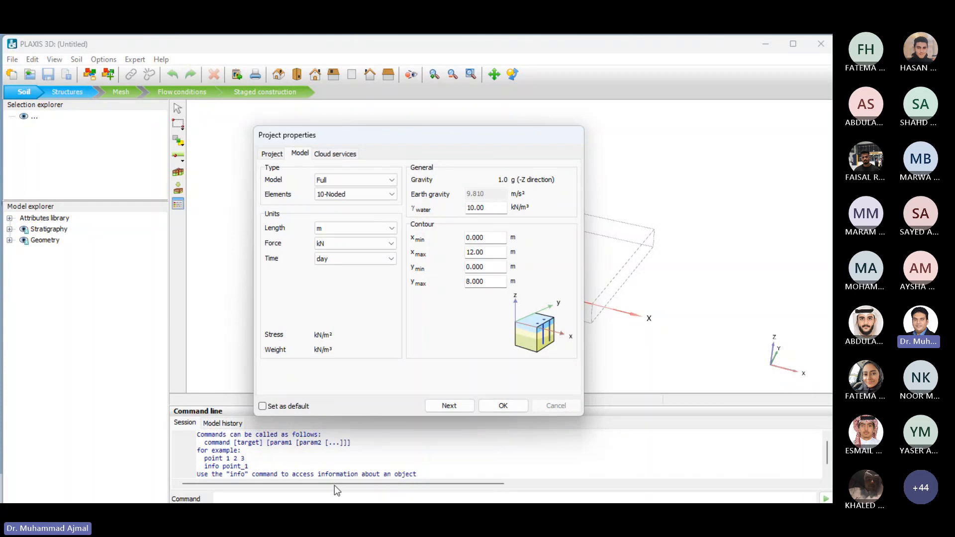
{"action": "mouse_move", "coordinate": [386, 502]}
{"action": "left_click", "coordinate": [303, 491]}
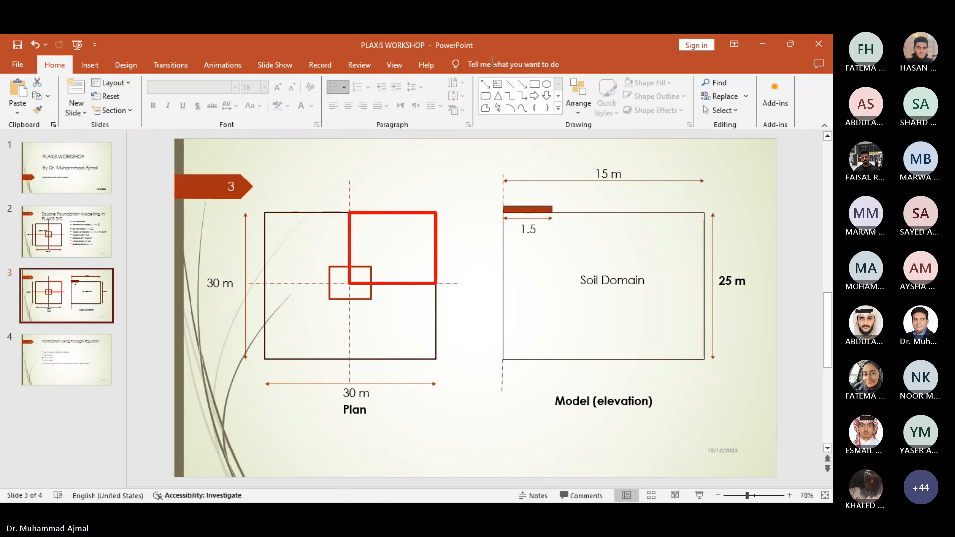
{"action": "right_click", "coordinate": [464, 408]}
{"action": "left_click", "coordinate": [413, 502]}
{"action": "left_click", "coordinate": [361, 494]}
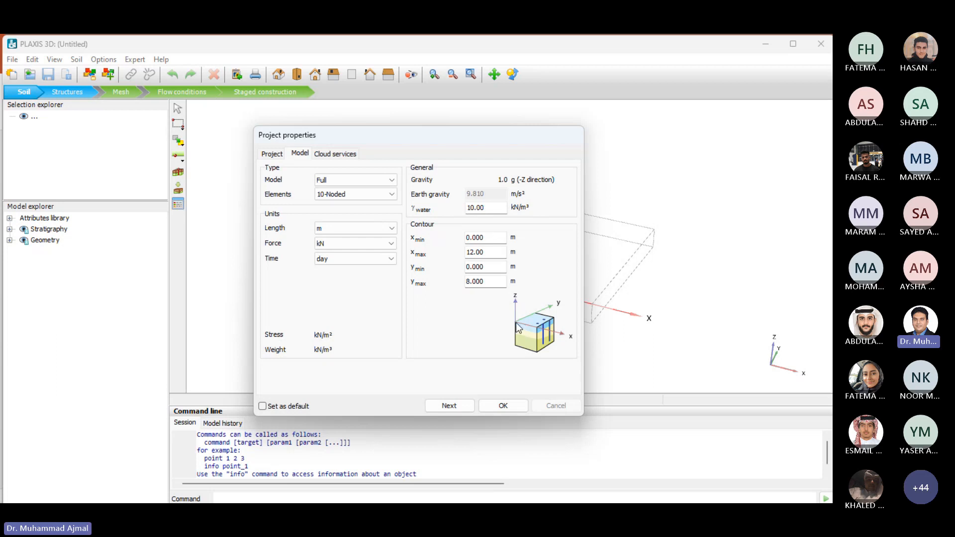
Step: Set the model contour's x max and y max to 15 m and accept the project properties
{"action": "double_click", "coordinate": [485, 252]}
{"action": "type", "text": "15"}
{"action": "double_click", "coordinate": [484, 282]}
{"action": "type", "text": "15"}
{"action": "left_click", "coordinate": [502, 406]}
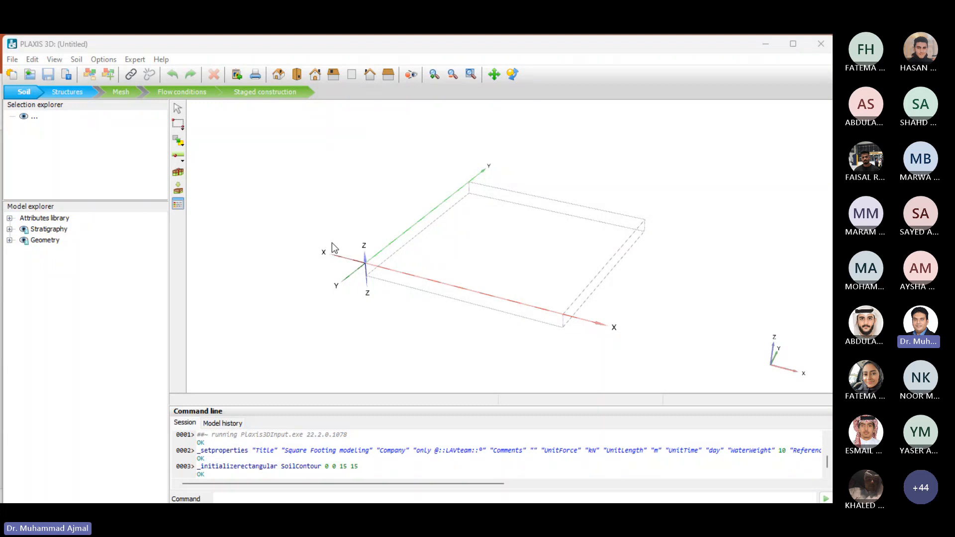
Step: Create a borehole at the origin (0, 0) and add one soil layer to it
{"action": "left_click", "coordinate": [179, 173]}
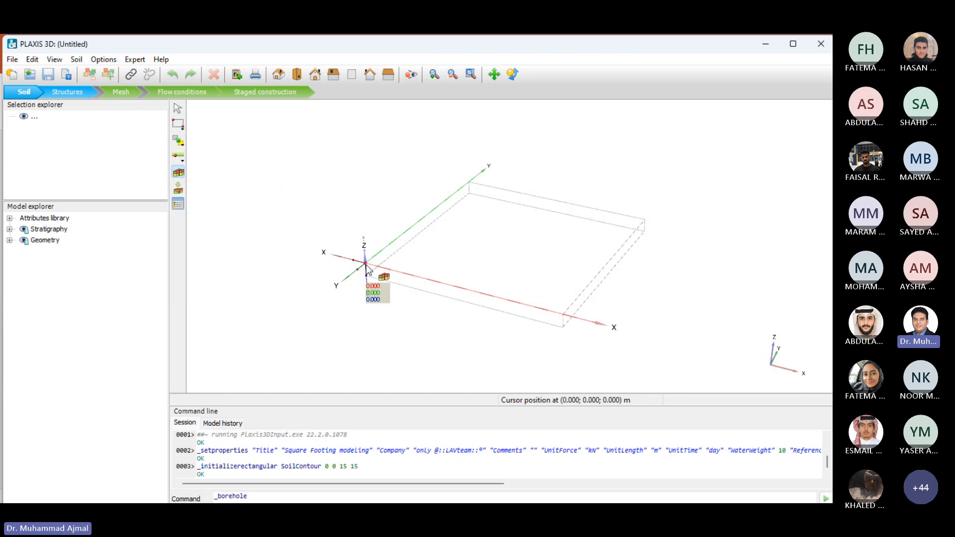
{"action": "scroll", "coordinate": [366, 269], "scroll_direction": "up", "scroll_amount": 3}
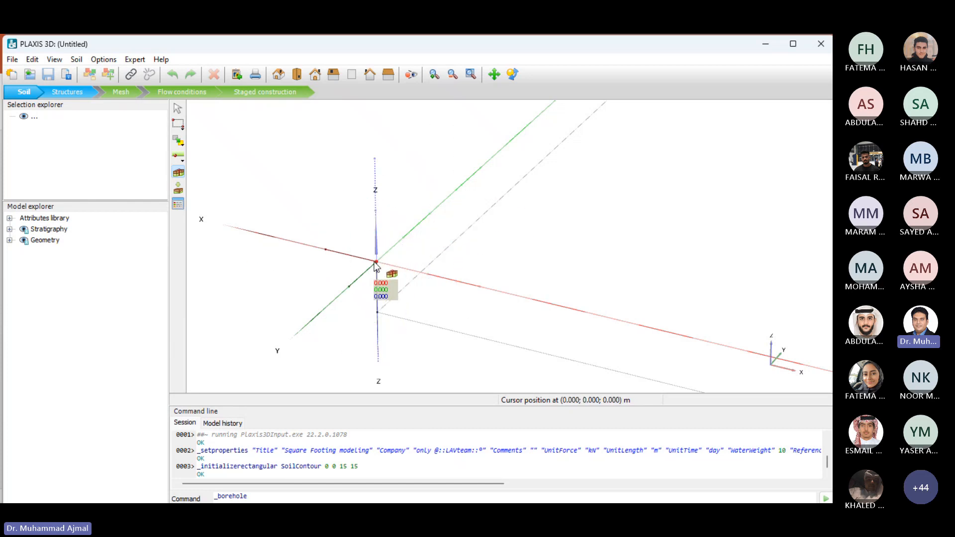
{"action": "left_click", "coordinate": [377, 262]}
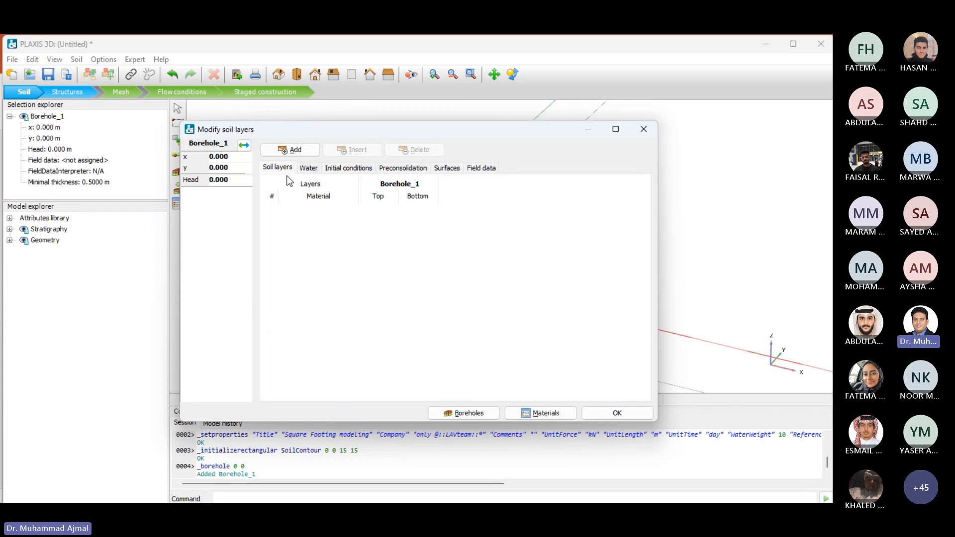
{"action": "left_click", "coordinate": [293, 151]}
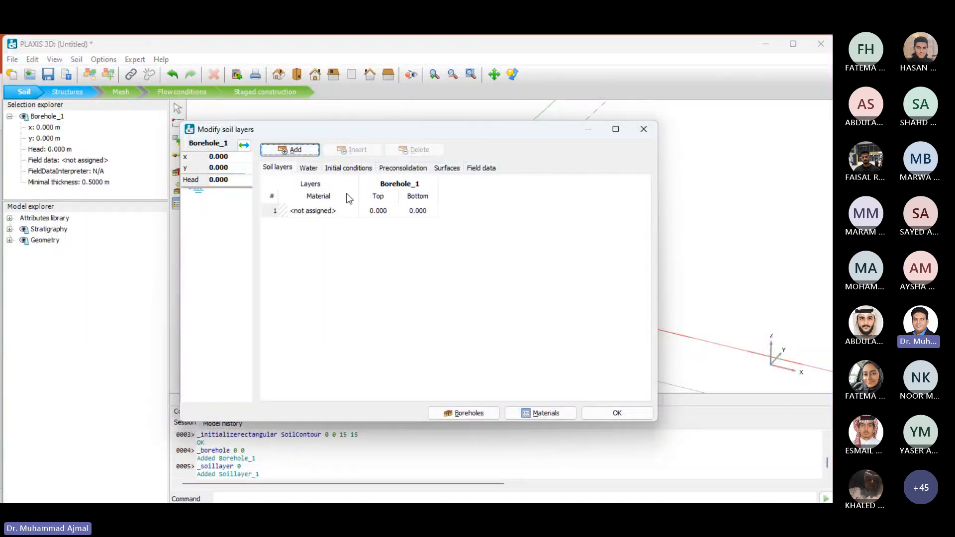
Step: Add a second soil layer to the borehole and delete it again
{"action": "left_click", "coordinate": [300, 148]}
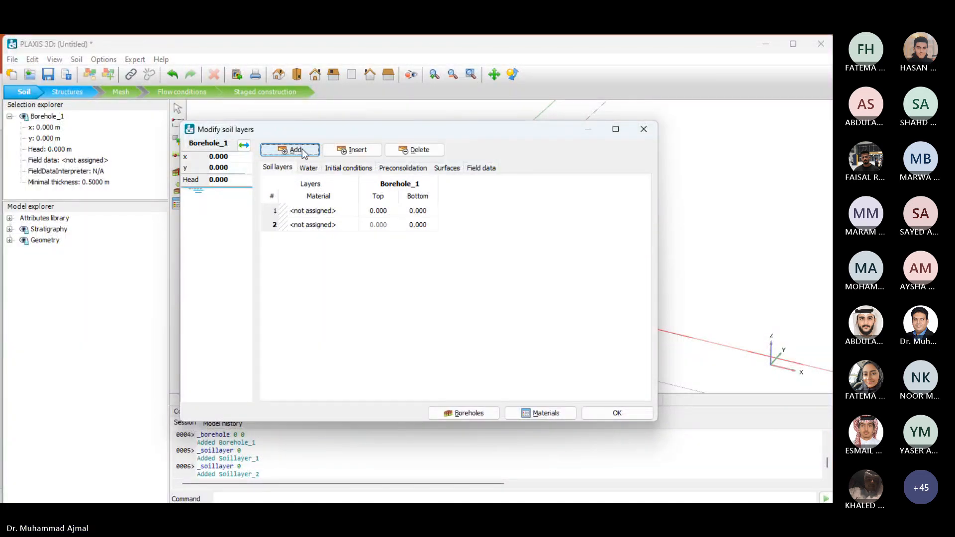
{"action": "left_click", "coordinate": [329, 225]}
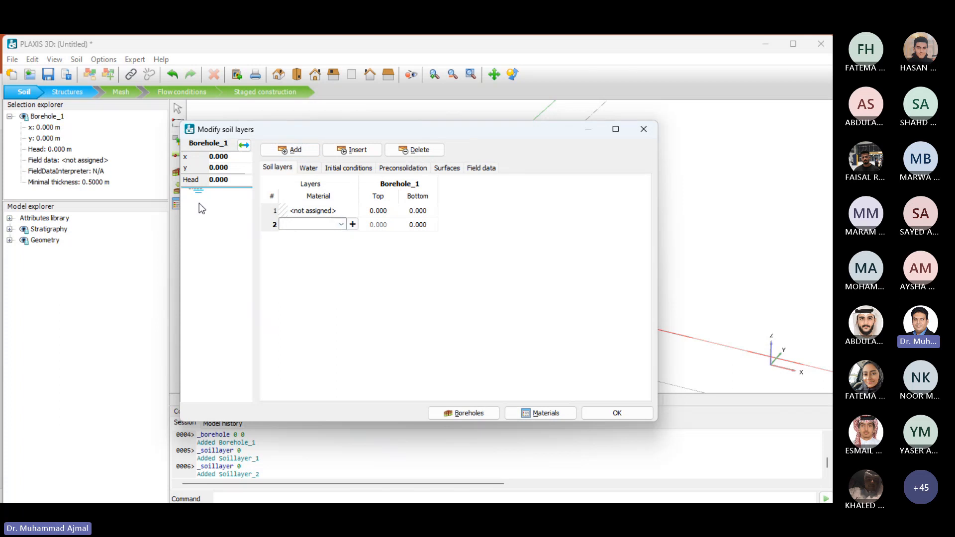
{"action": "left_click", "coordinate": [278, 223]}
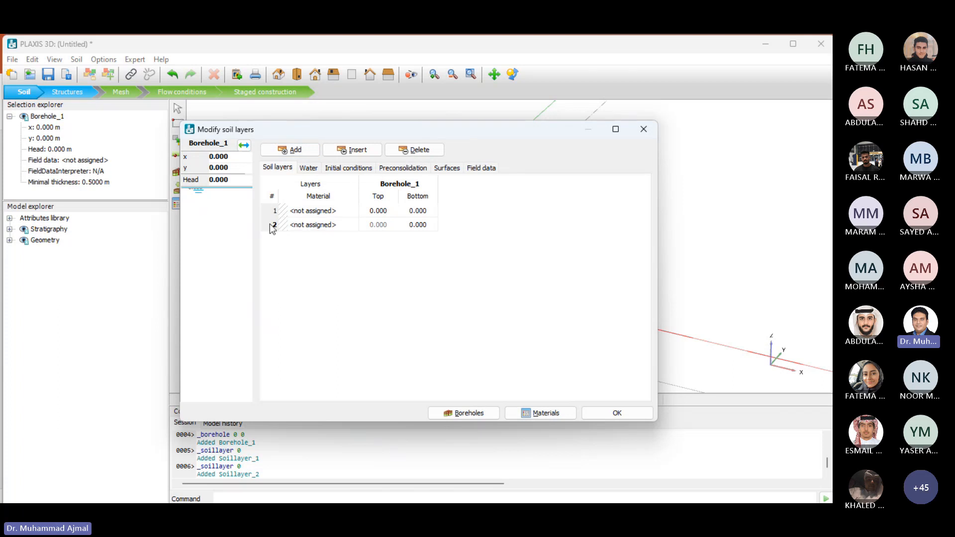
{"action": "left_click", "coordinate": [431, 150]}
{"action": "left_click", "coordinate": [457, 326]}
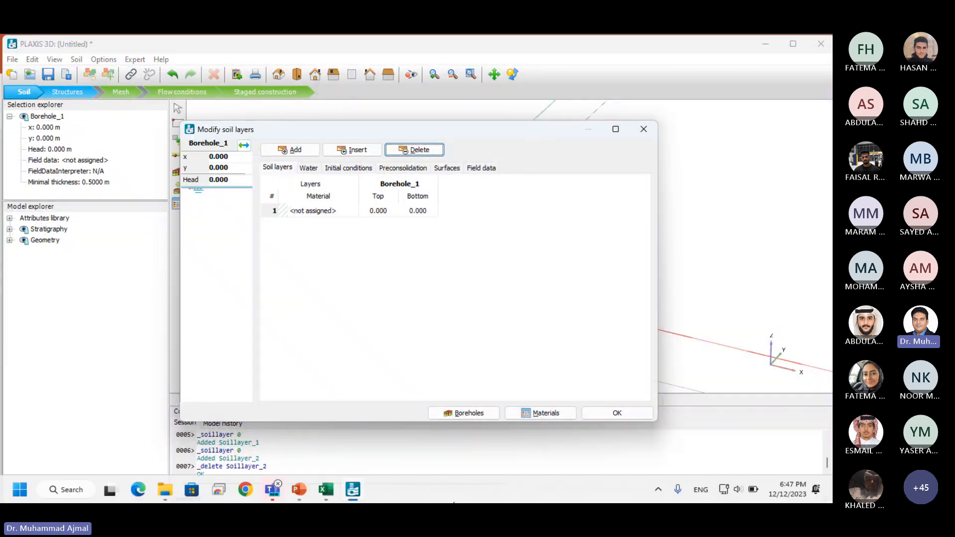
Step: Check the soil domain's depth on the PowerPoint slide and return to the soil layers in PLAXIS 3D
{"action": "left_click", "coordinate": [299, 479]}
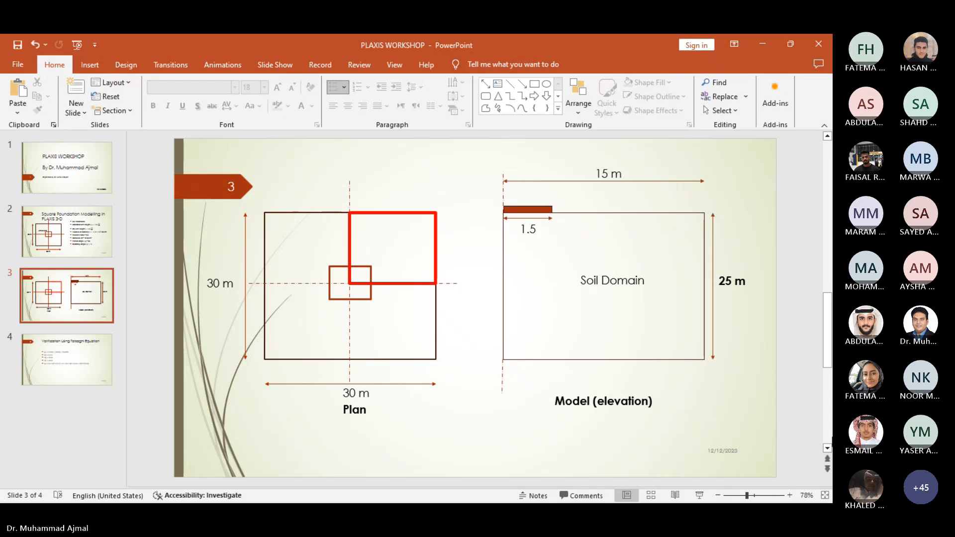
{"action": "mouse_move", "coordinate": [297, 467]}
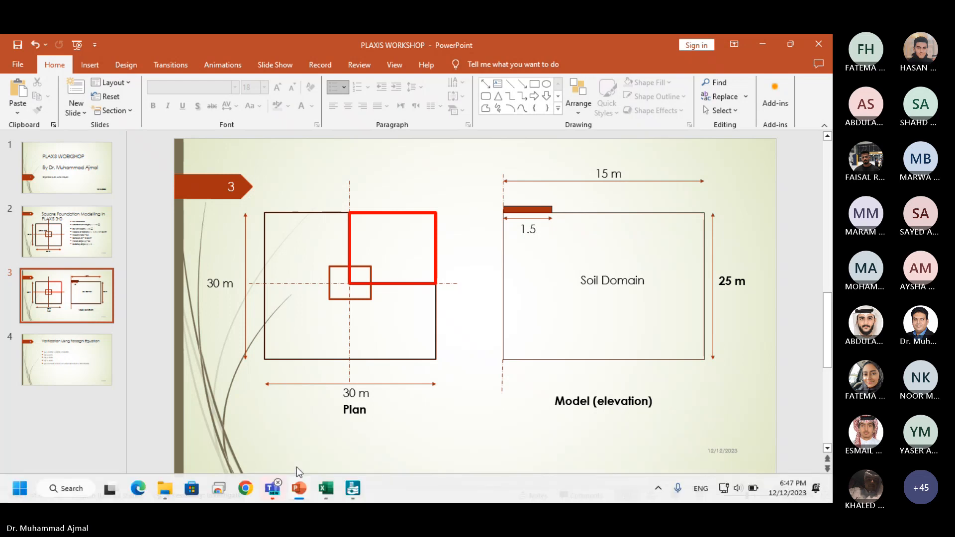
{"action": "left_click", "coordinate": [353, 488]}
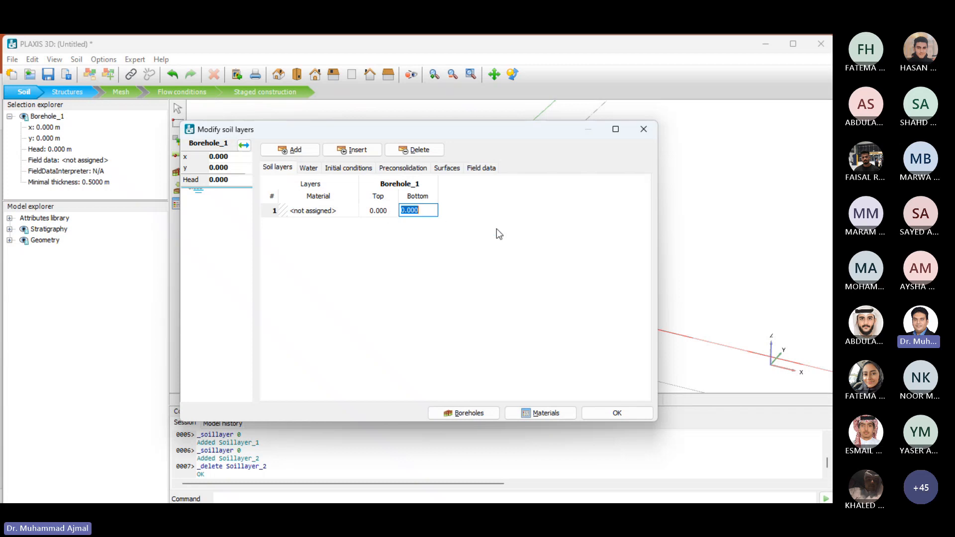
Step: Try to set the bottom level of the soil layer to 25 m
{"action": "type", "text": "25"}
{"action": "left_click", "coordinate": [448, 228]}
{"action": "left_click", "coordinate": [418, 214]}
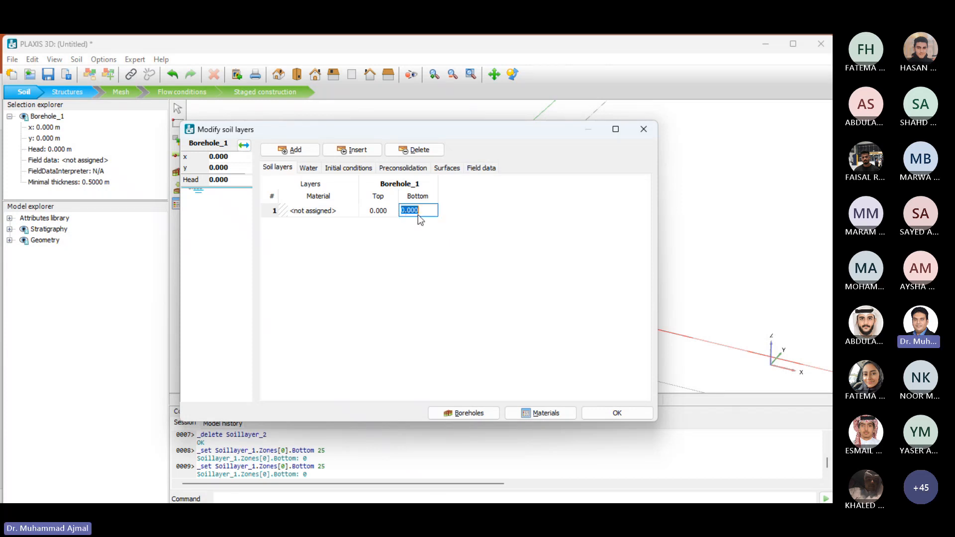
{"action": "type", "text": "25"}
{"action": "key", "text": "Tab"}
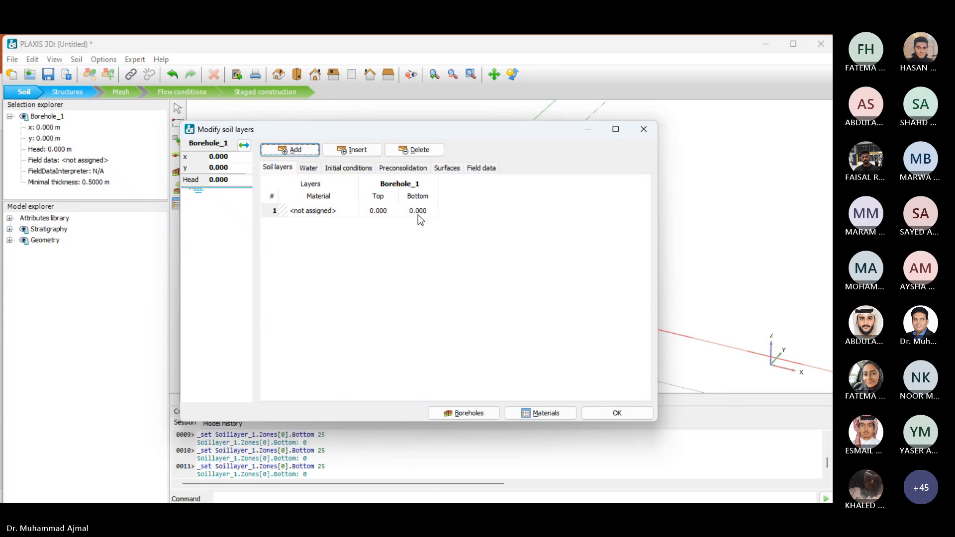
{"action": "left_click", "coordinate": [352, 225]}
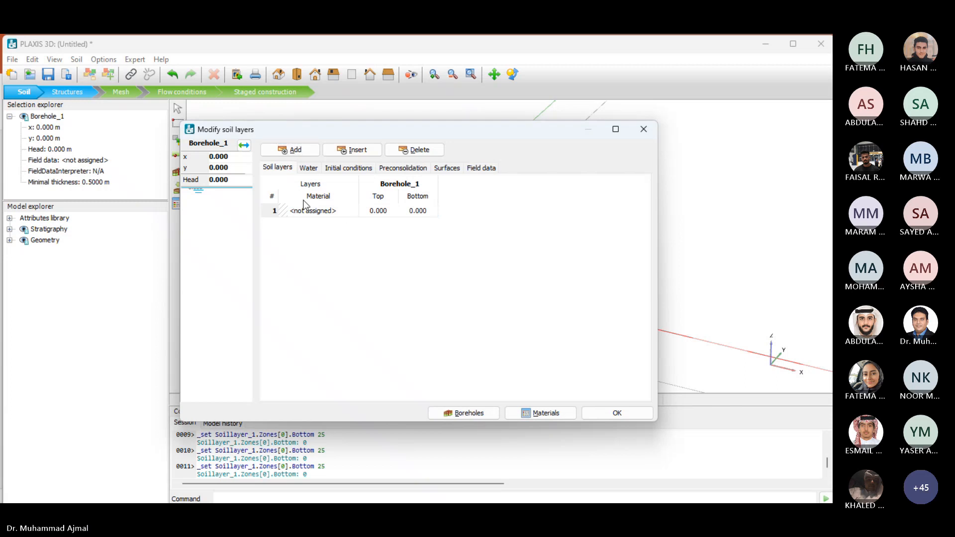
{"action": "left_click", "coordinate": [417, 214]}
{"action": "left_click_drag", "start_coordinate": [437, 214], "coordinate": [323, 205]}
{"action": "type", "text": "25"}
{"action": "key", "text": "BackSpace"}
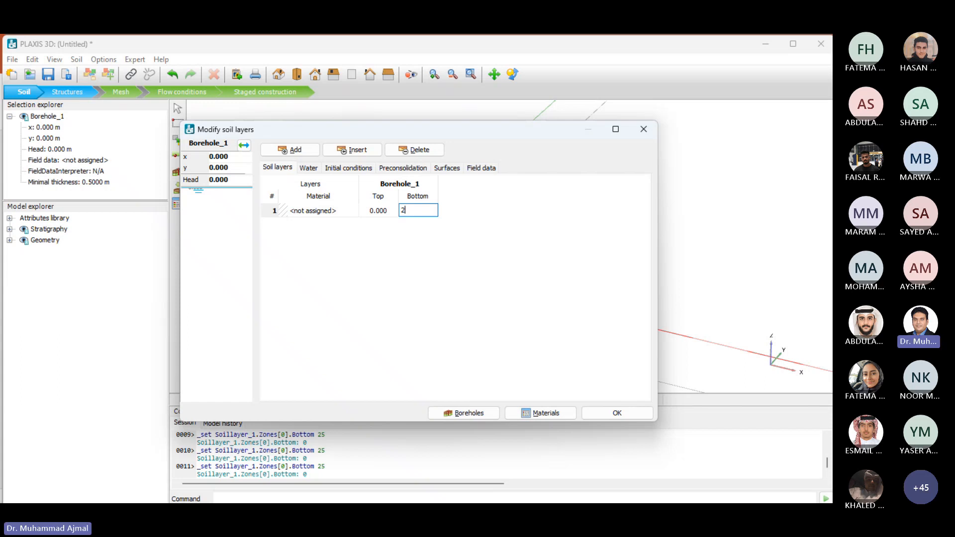
{"action": "key", "text": "BackSpace"}
Step: Set the bottom level of the borehole's soil layer to -25 m
{"action": "left_click_drag", "start_coordinate": [297, 125], "coordinate": [143, 87]}
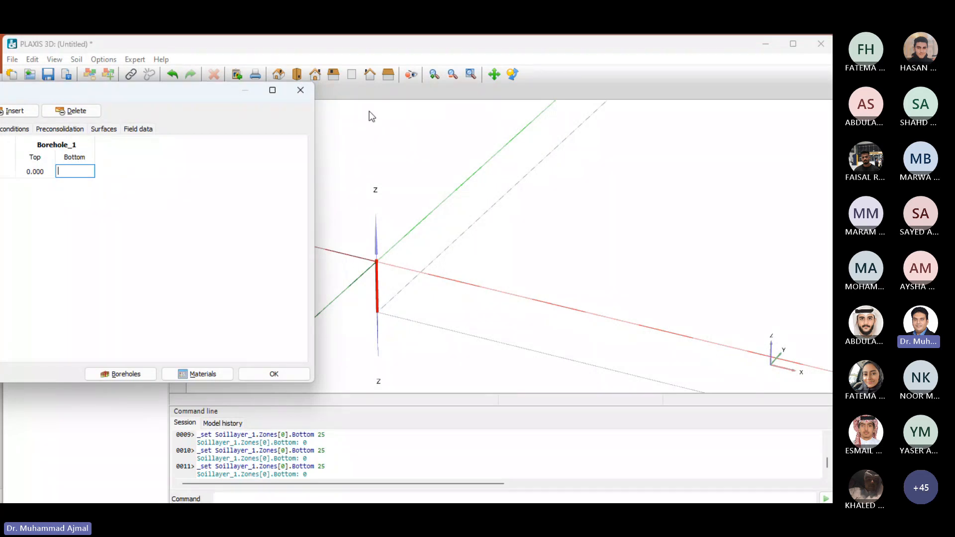
{"action": "left_click_drag", "start_coordinate": [179, 96], "coordinate": [470, 79]}
{"action": "type", "text": "-"}
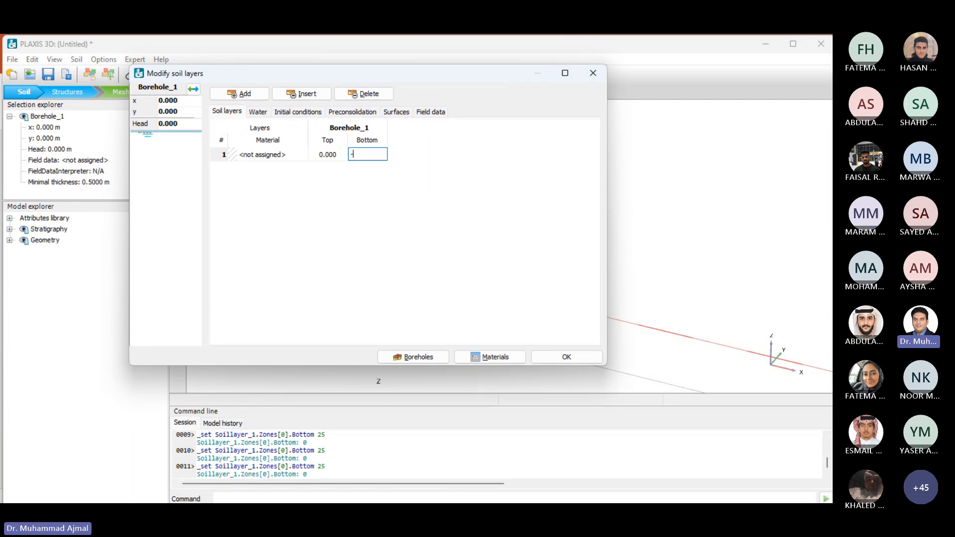
{"action": "type", "text": "25"}
{"action": "key", "text": "Return"}
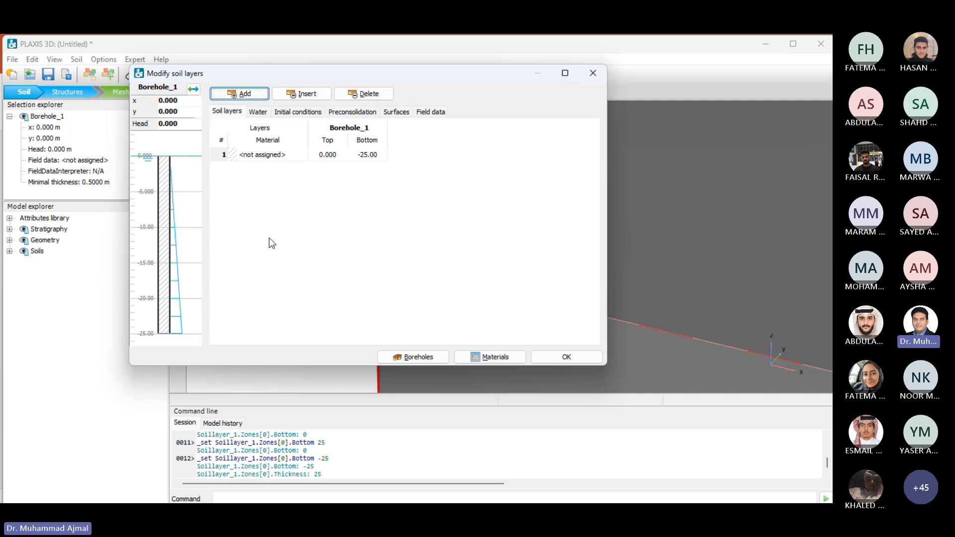
Step: Set the borehole's water head to -1 m
{"action": "left_click", "coordinate": [164, 125]}
{"action": "key", "text": "BackSpace"}
{"action": "key", "text": "BackSpace"}
{"action": "key", "text": "BackSpace"}
{"action": "key", "text": "BackSpace"}
{"action": "key", "text": "BackSpace"}
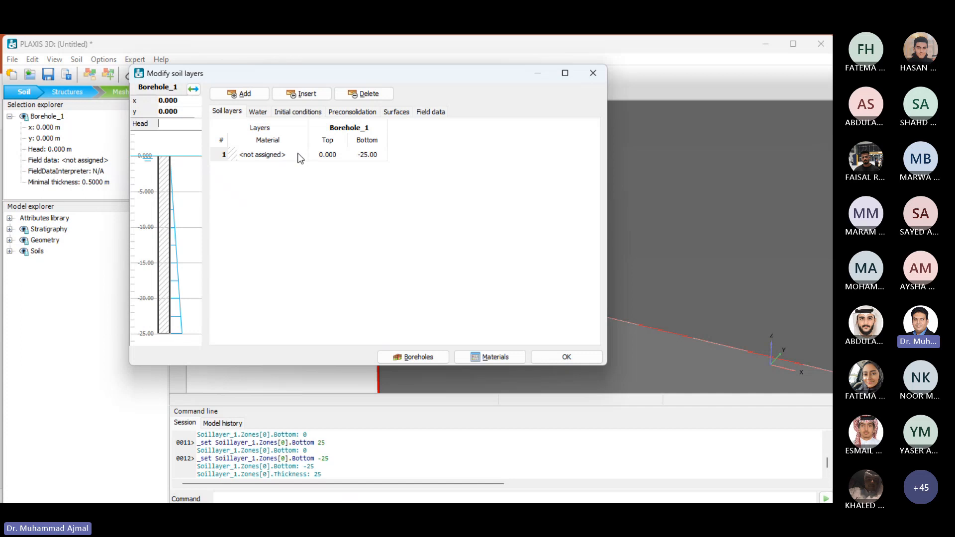
{"action": "type", "text": "-1"}
{"action": "key", "text": "Return"}
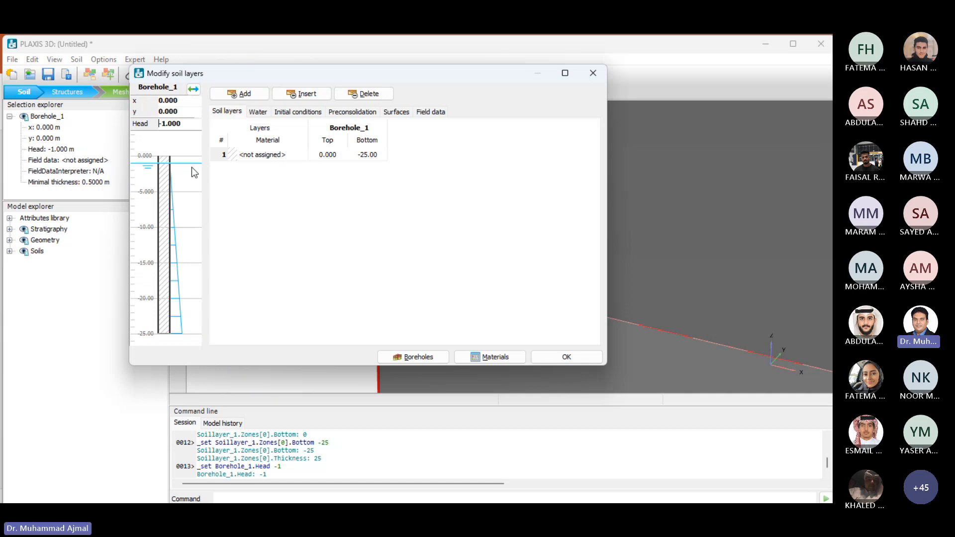
Step: Set the borehole's water head to -25 m, at the base of the soil layer
{"action": "left_click", "coordinate": [188, 128]}
{"action": "type", "text": "-25"}
{"action": "key", "text": "Return"}
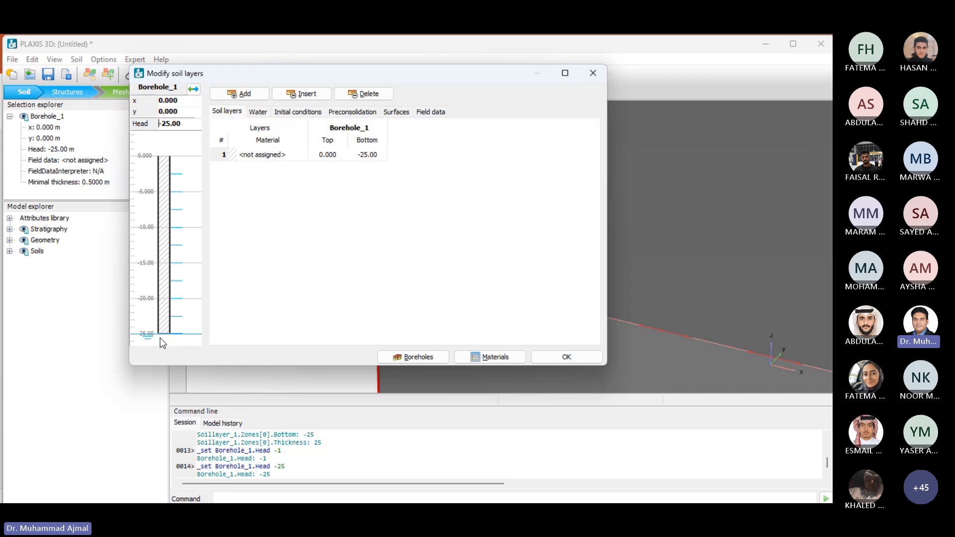
Step: Create a new material set of type Soil and interfaces and identify it as "Soil"
{"action": "left_click", "coordinate": [290, 155]}
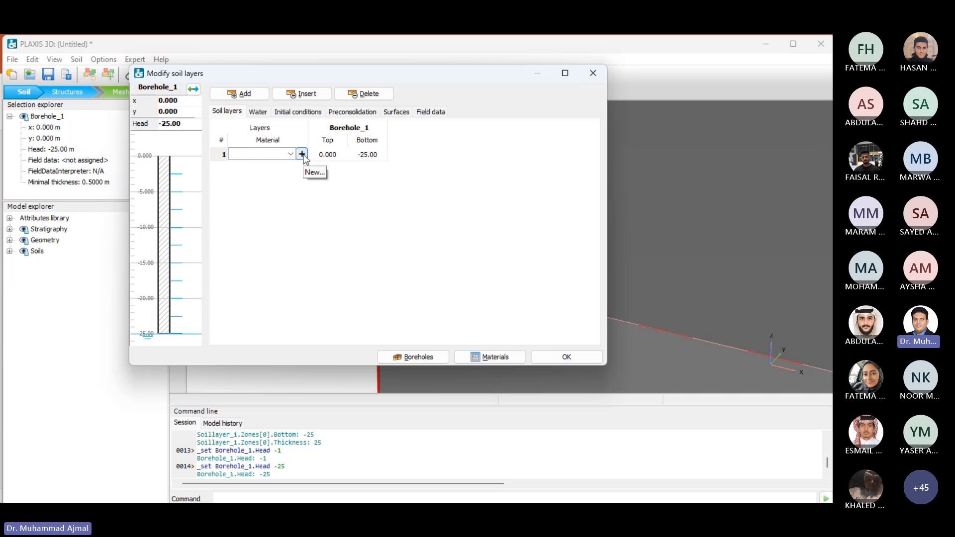
{"action": "left_click", "coordinate": [276, 156]}
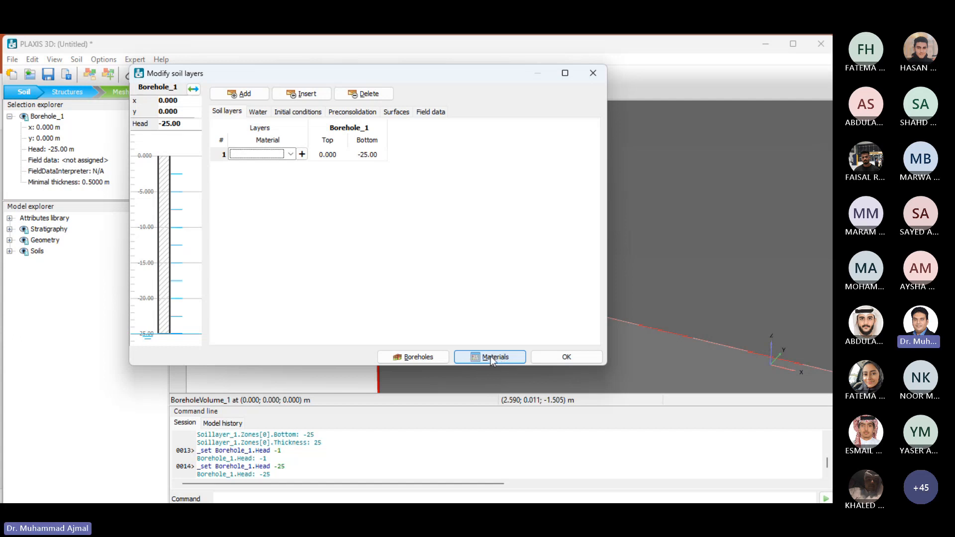
{"action": "left_click", "coordinate": [490, 357]}
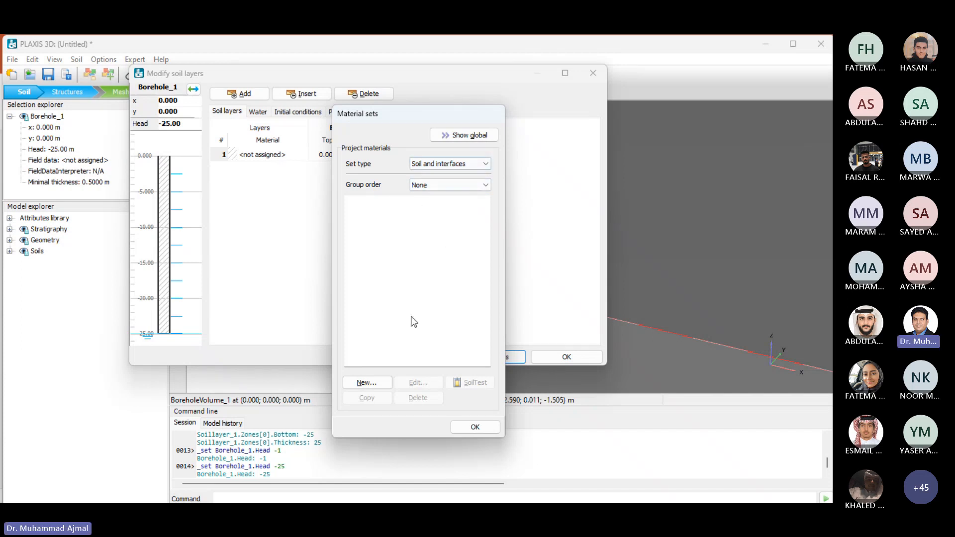
{"action": "left_click", "coordinate": [368, 383]}
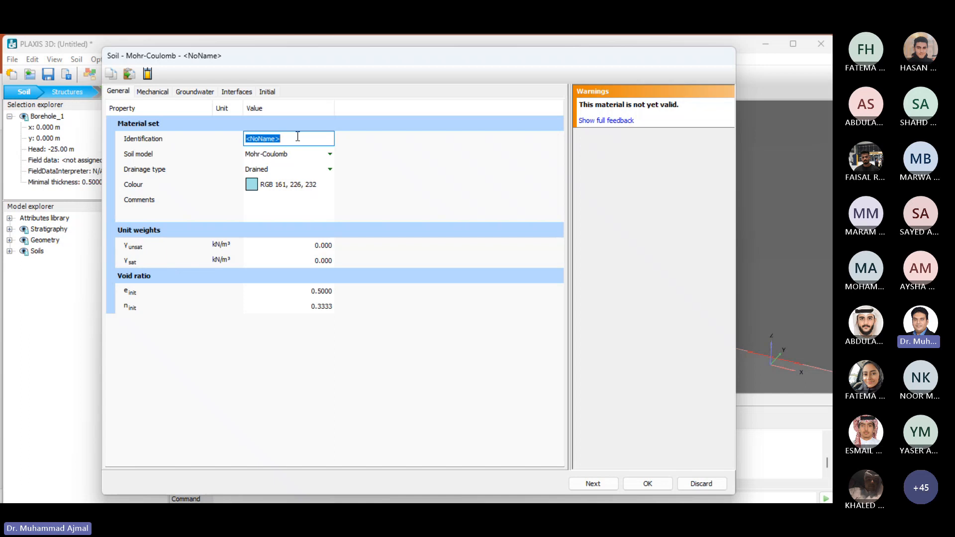
{"action": "type", "text": "Soil"}
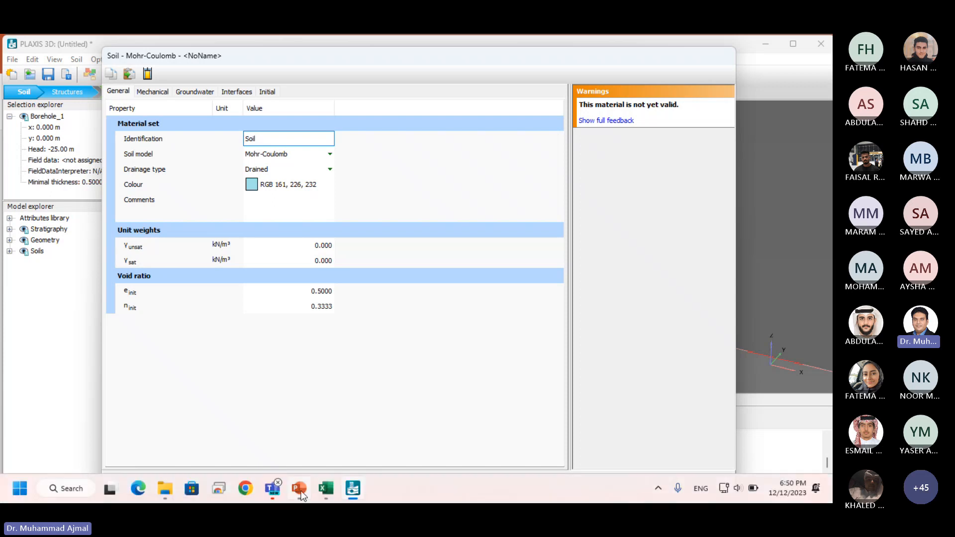
Step: Switch to PowerPoint to check the soil parameters on slide 2 of the workshop presentation, and return to PLAXIS 3D
{"action": "left_click", "coordinate": [300, 492]}
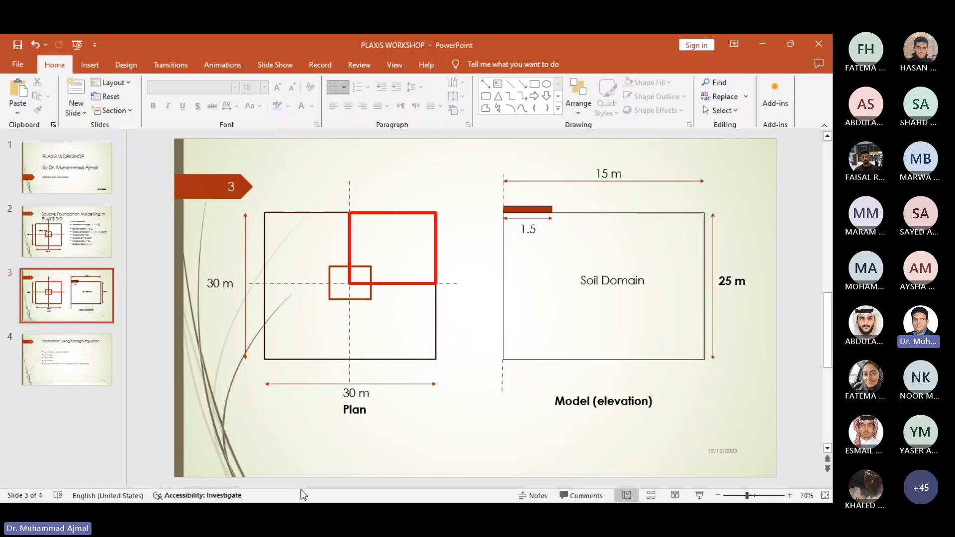
{"action": "left_click", "coordinate": [91, 250]}
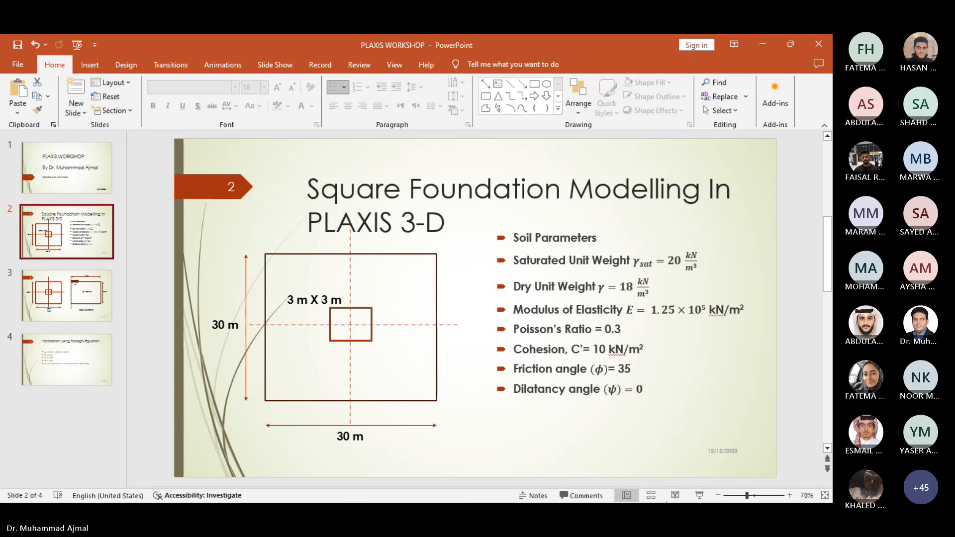
{"action": "mouse_move", "coordinate": [329, 502]}
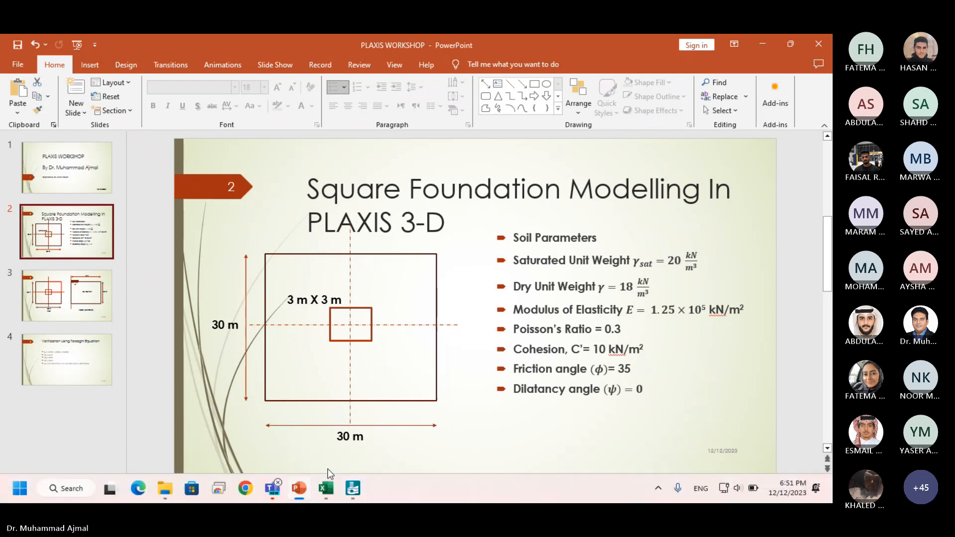
{"action": "left_click", "coordinate": [354, 488]}
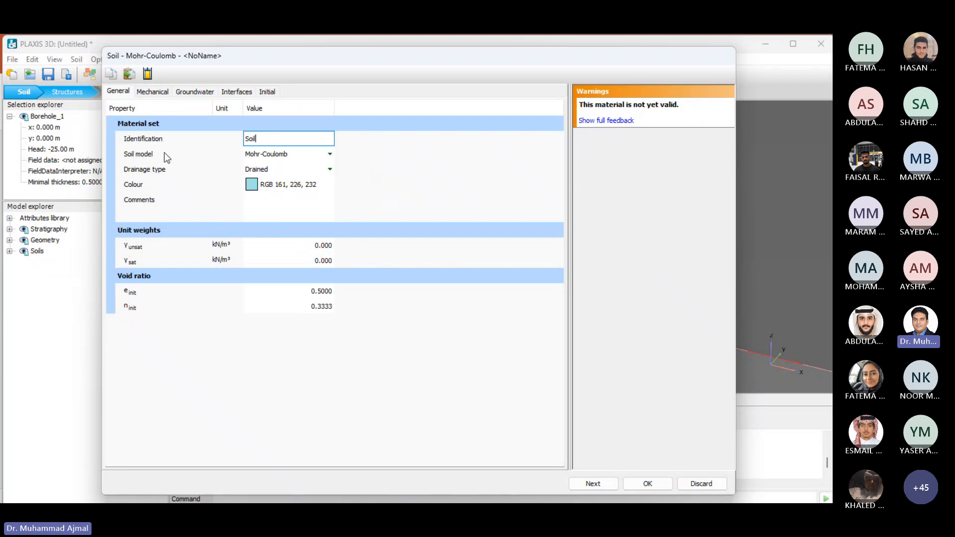
Step: Choose Mohr-Coulomb as the soil model of the Soil material
{"action": "left_click", "coordinate": [329, 157]}
{"action": "left_click", "coordinate": [328, 155]}
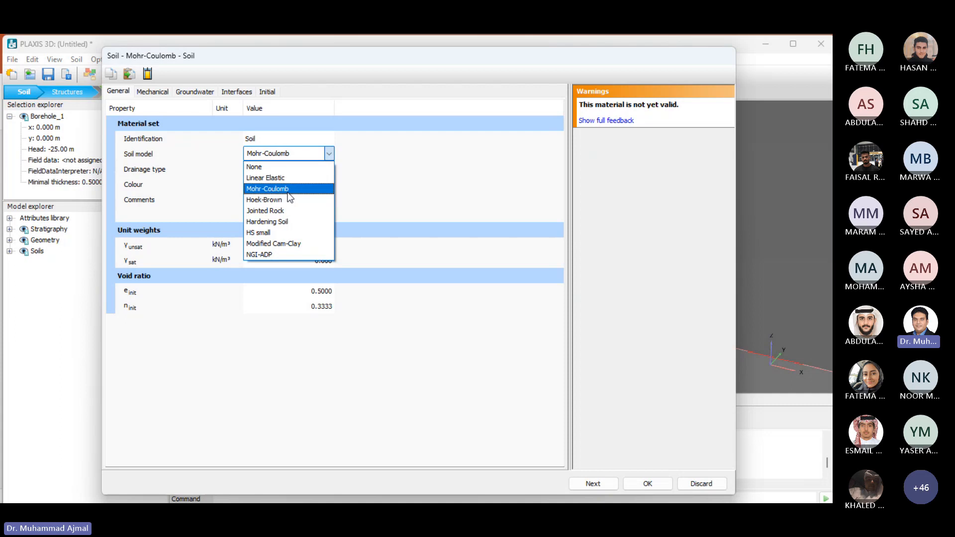
{"action": "left_click", "coordinate": [286, 192]}
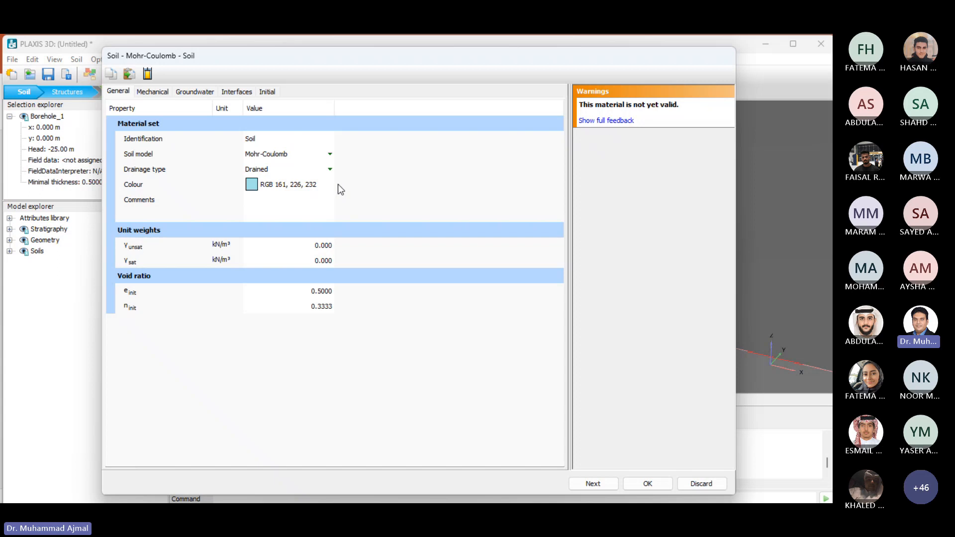
Step: Set the Soil material's unsaturated unit weight to 18 kN/m³ and its saturated unit weight to 20 kN/m³
{"action": "left_click", "coordinate": [265, 244]}
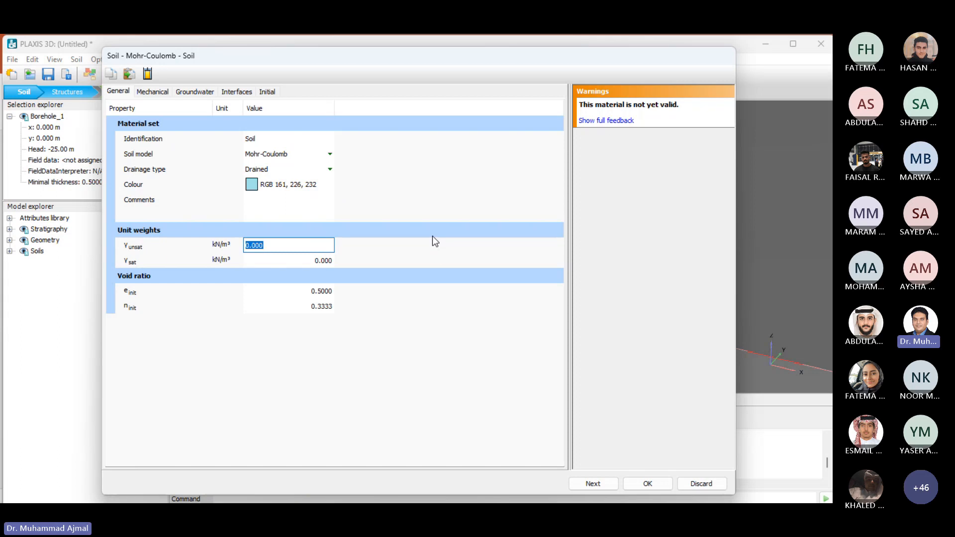
{"action": "type", "text": "18"}
{"action": "left_click", "coordinate": [273, 260]}
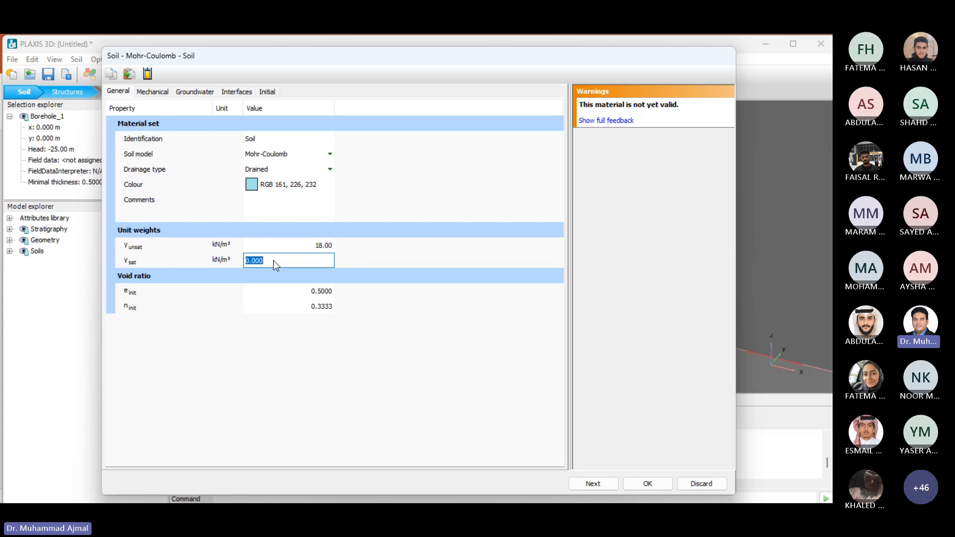
{"action": "type", "text": "20"}
{"action": "key", "text": "Return"}
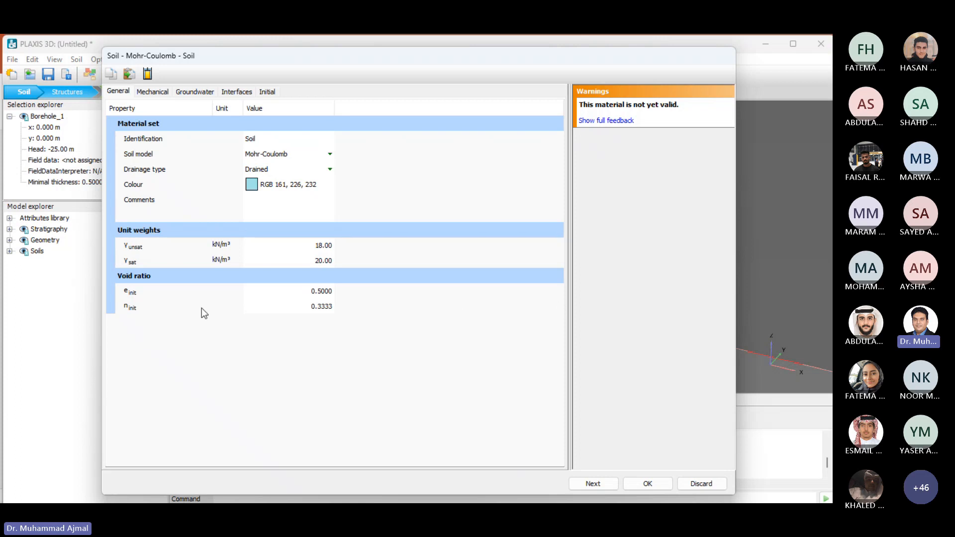
{"action": "left_click", "coordinate": [325, 291]}
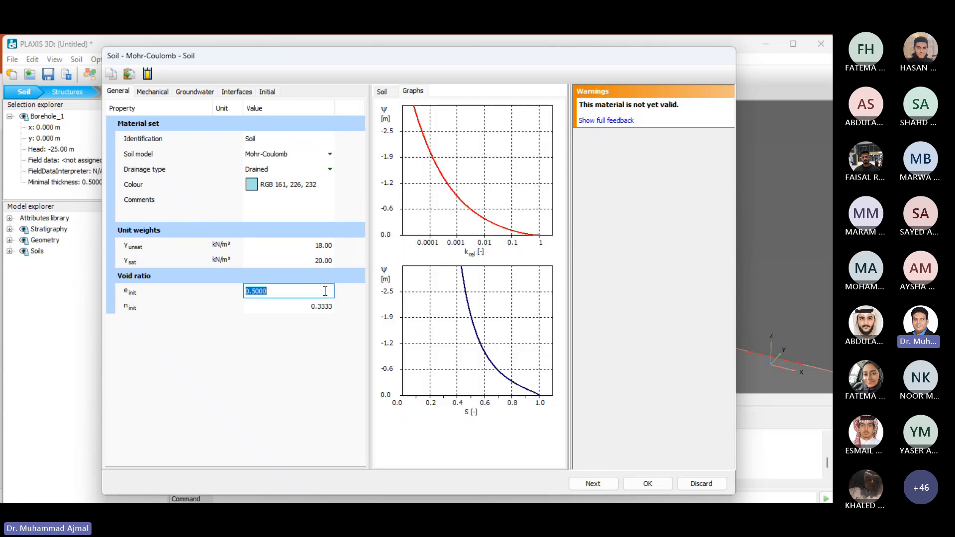
{"action": "left_click", "coordinate": [326, 244]}
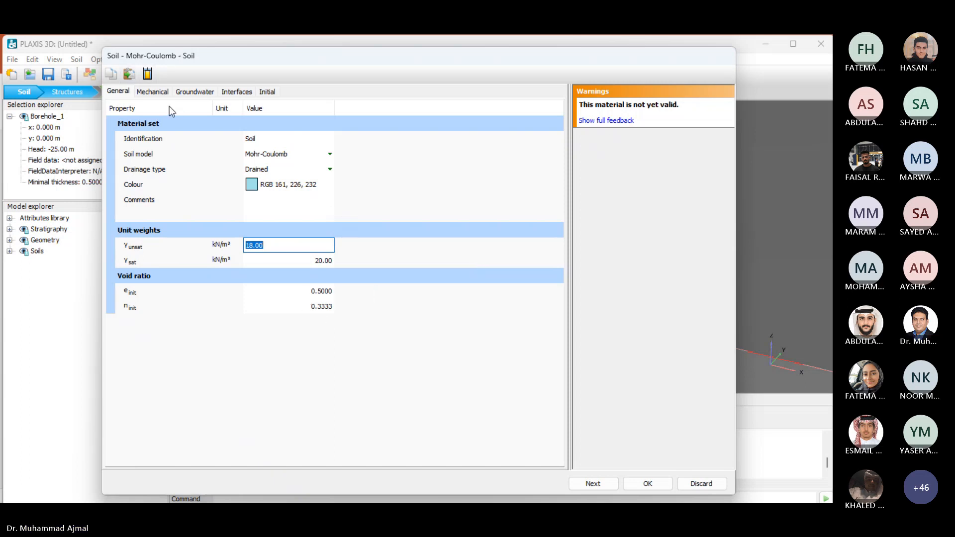
Step: Set the soil's stiffness E'ref to 1.25E5 kN/m² and its Poisson's ratio to 0.3, consulting the parameter slide in PowerPoint
{"action": "left_click", "coordinate": [150, 92]}
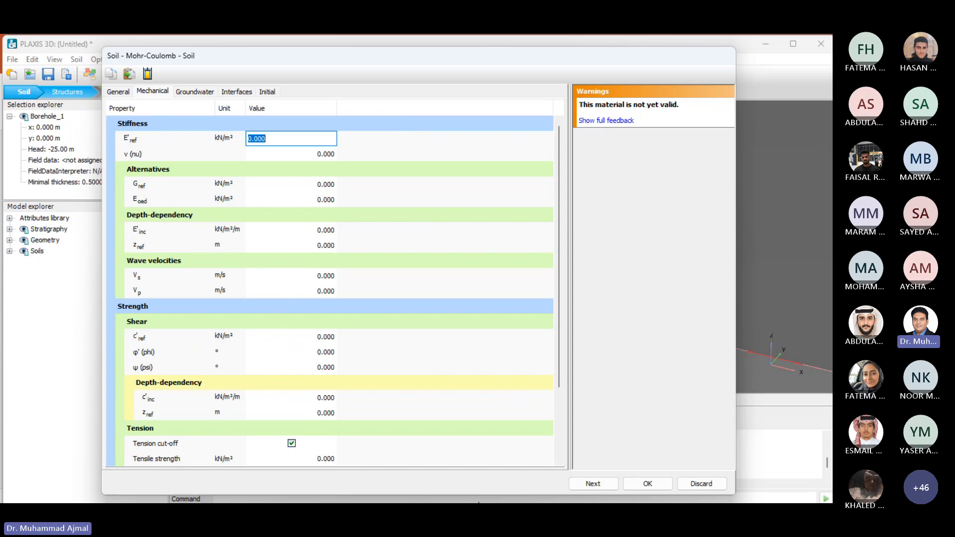
{"action": "left_click", "coordinate": [299, 490]}
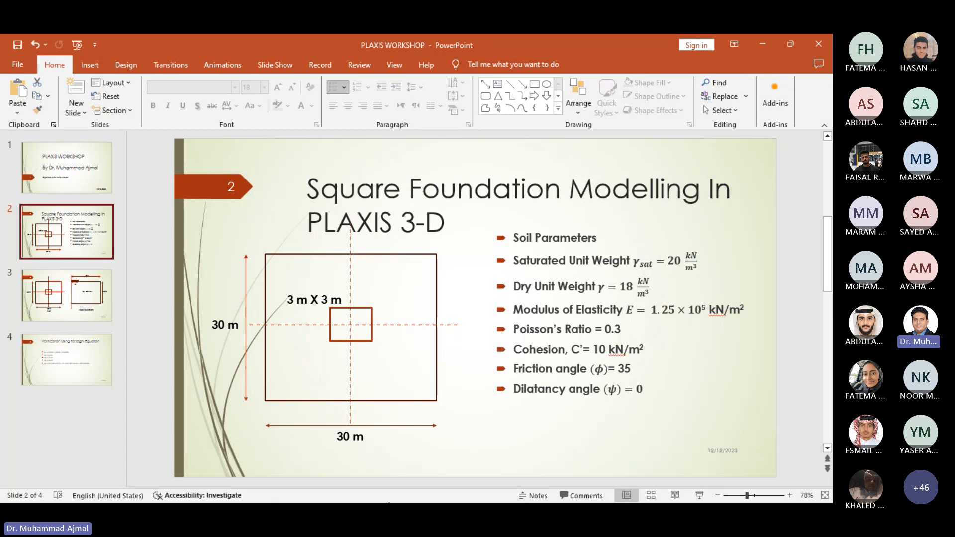
{"action": "mouse_move", "coordinate": [415, 502]}
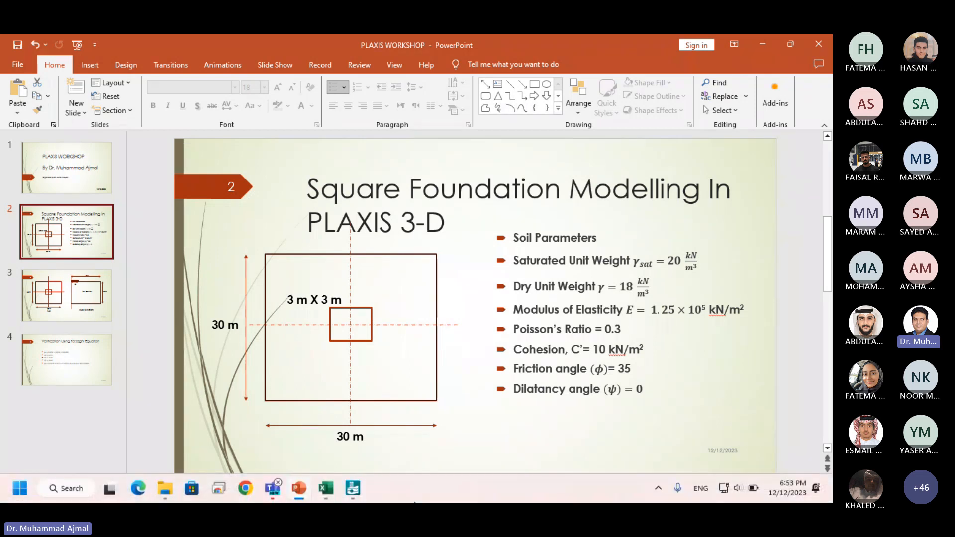
{"action": "left_click", "coordinate": [352, 488]}
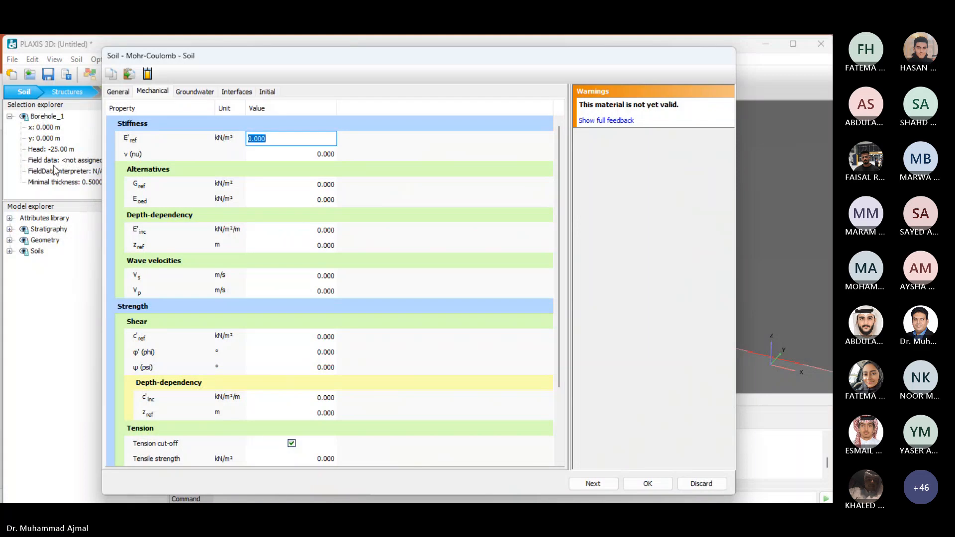
{"action": "type", "text": "1.25"}
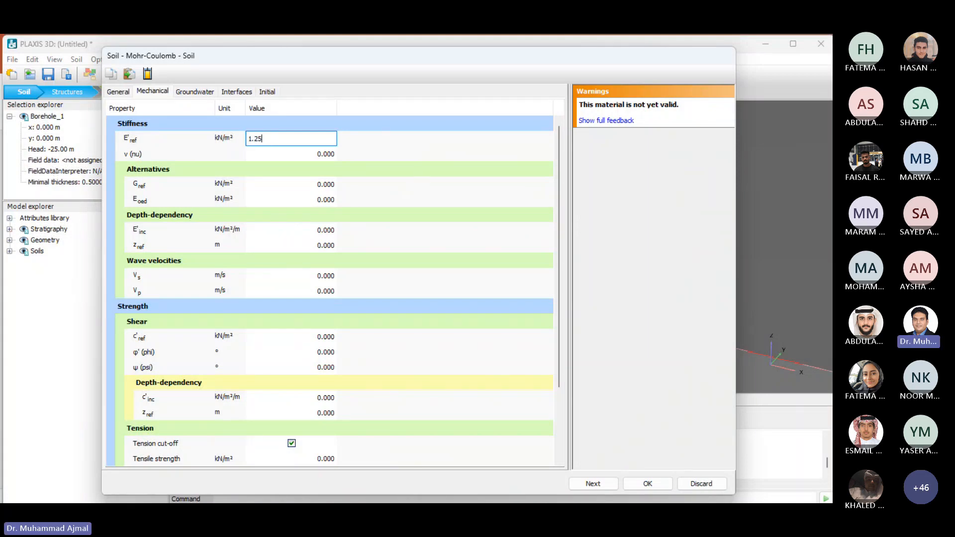
{"action": "type", "text": "E5"}
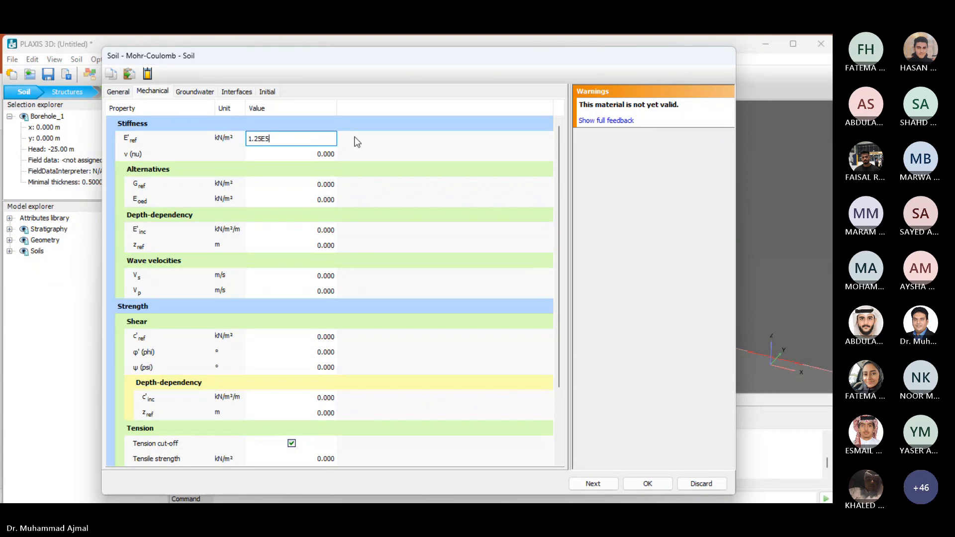
{"action": "left_click", "coordinate": [331, 153]}
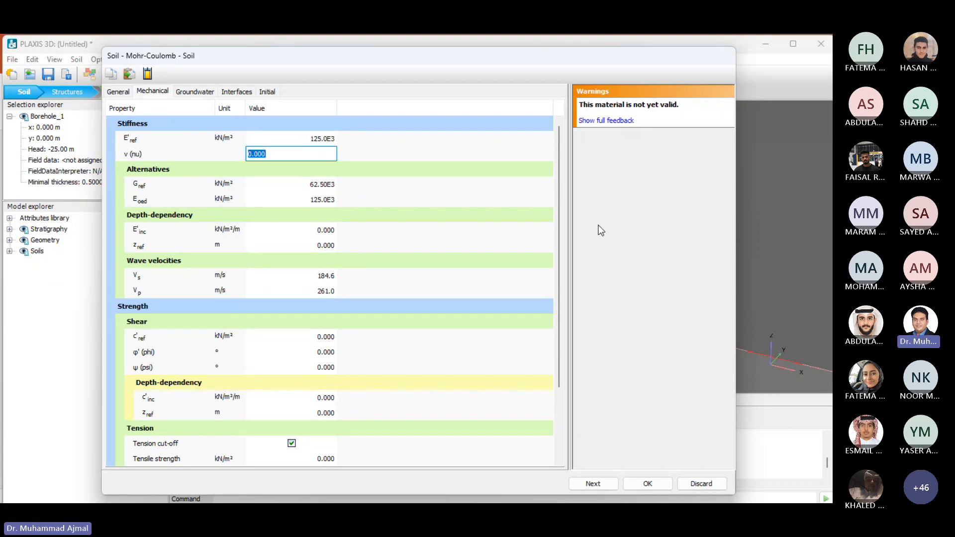
{"action": "type", "text": "0.3"}
Step: Set the soil's cohesion c'ref to 10 kN/m² and its friction angle phi to 35°, consulting the parameter slide in PowerPoint
{"action": "left_click", "coordinate": [327, 337]}
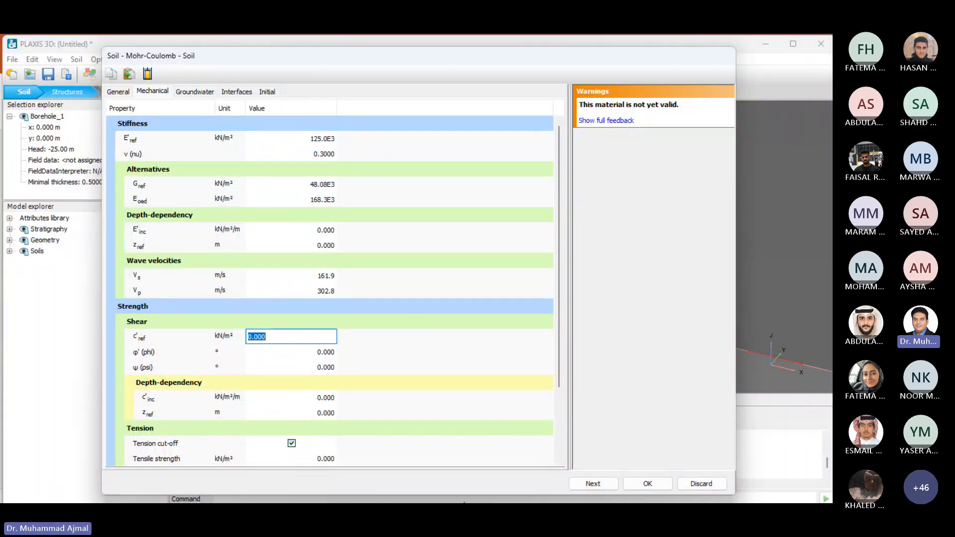
{"action": "left_click", "coordinate": [333, 488]}
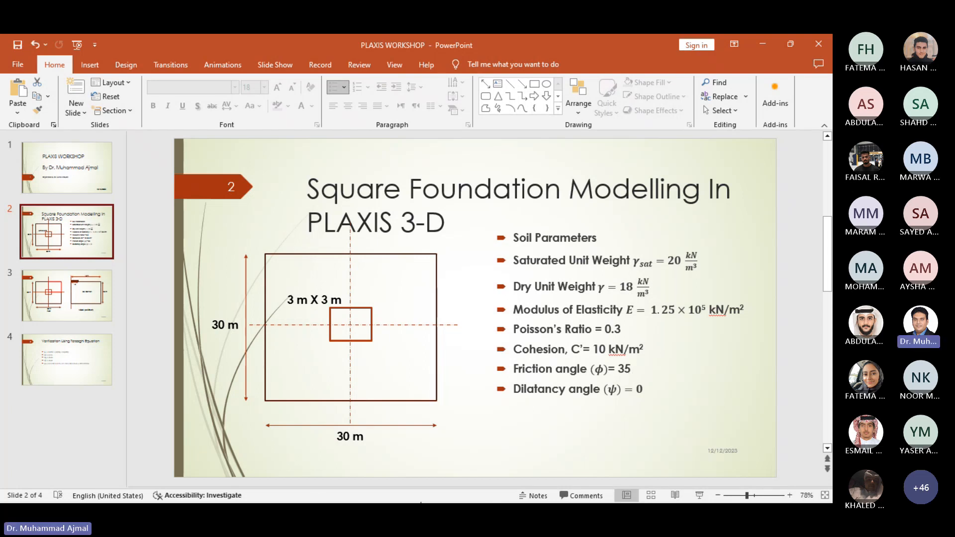
{"action": "left_click", "coordinate": [355, 485]}
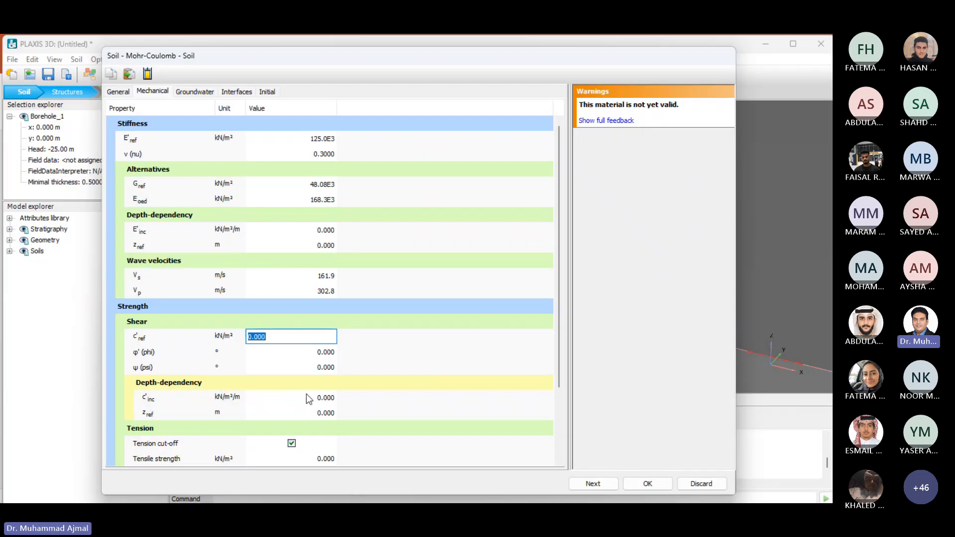
{"action": "type", "text": "10"}
{"action": "left_click", "coordinate": [285, 352]}
{"action": "type", "text": "3"}
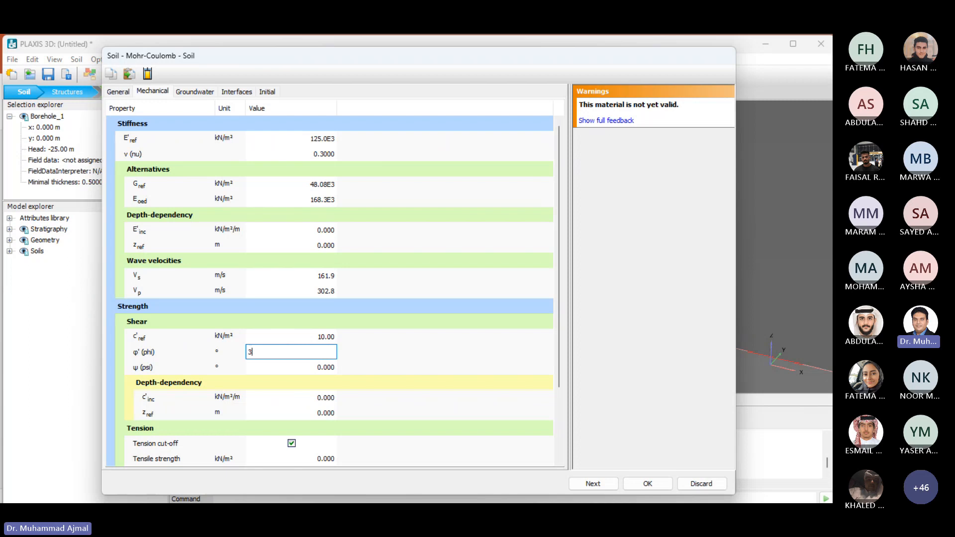
{"action": "type", "text": "5"}
{"action": "left_click", "coordinate": [300, 368]}
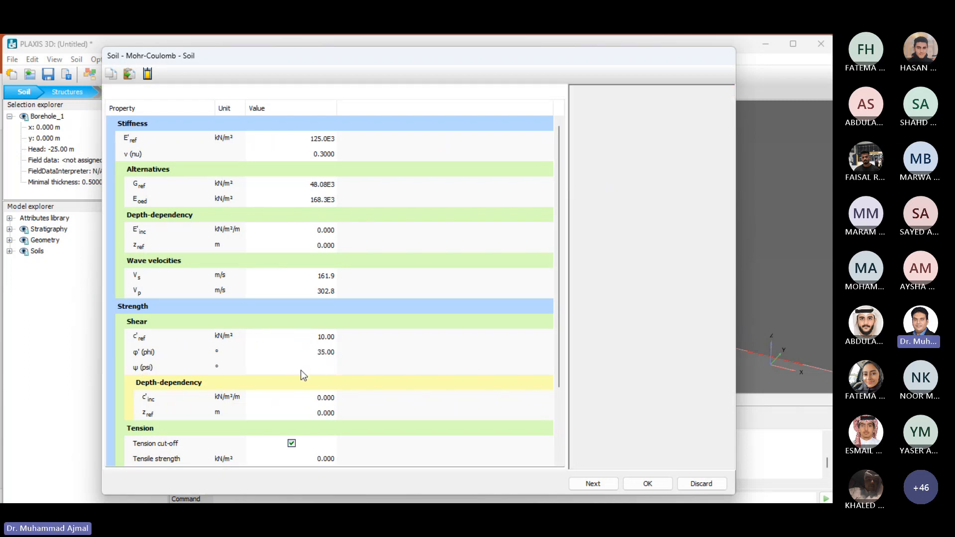
{"action": "left_click", "coordinate": [313, 352]}
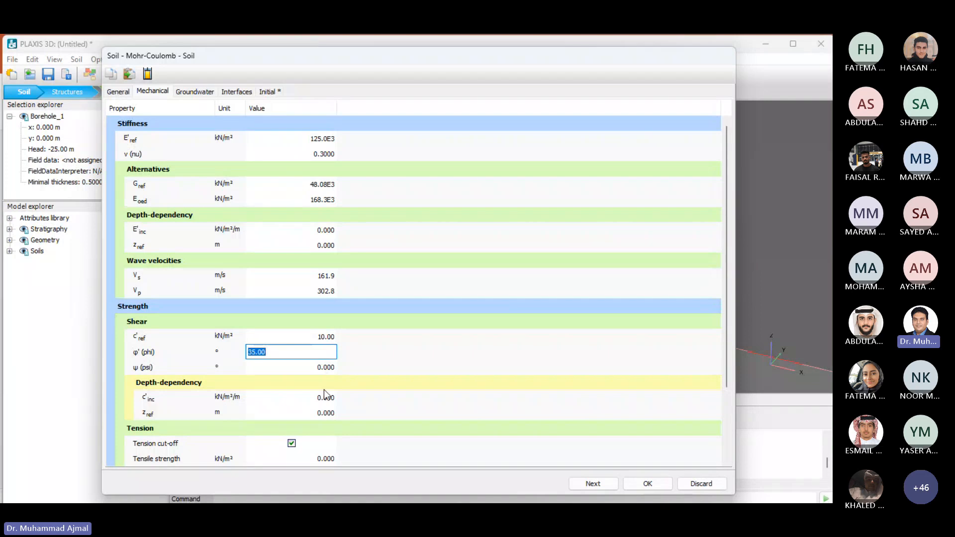
Step: Review the material's groundwater classification types and soil classes, and its interface settings
{"action": "left_click", "coordinate": [202, 93]}
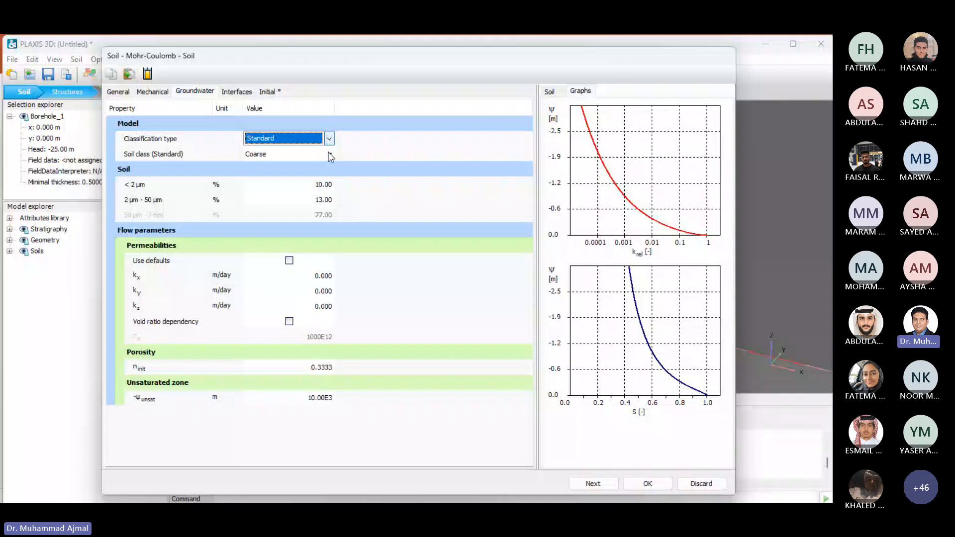
{"action": "left_click", "coordinate": [322, 137]}
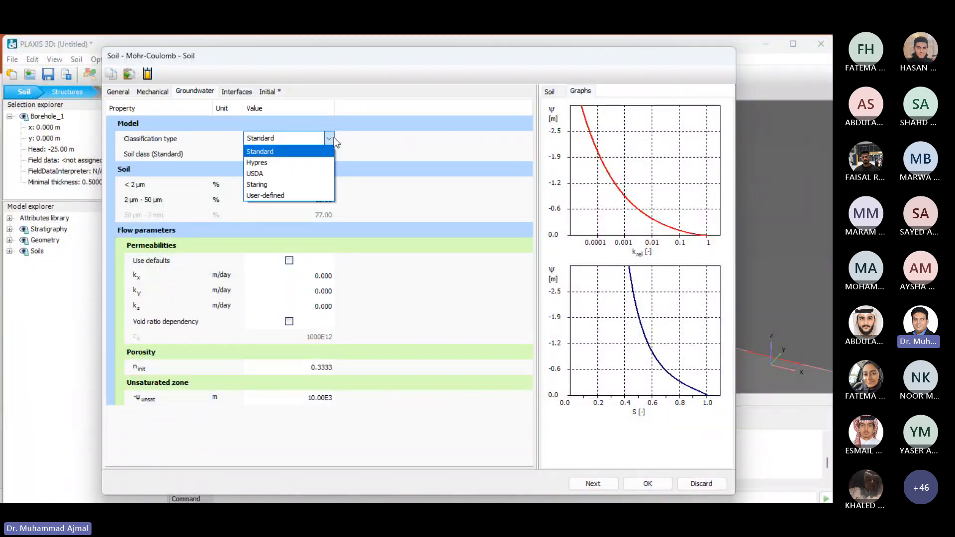
{"action": "left_click", "coordinate": [332, 138]}
{"action": "left_click", "coordinate": [330, 154]}
{"action": "left_click", "coordinate": [330, 154]}
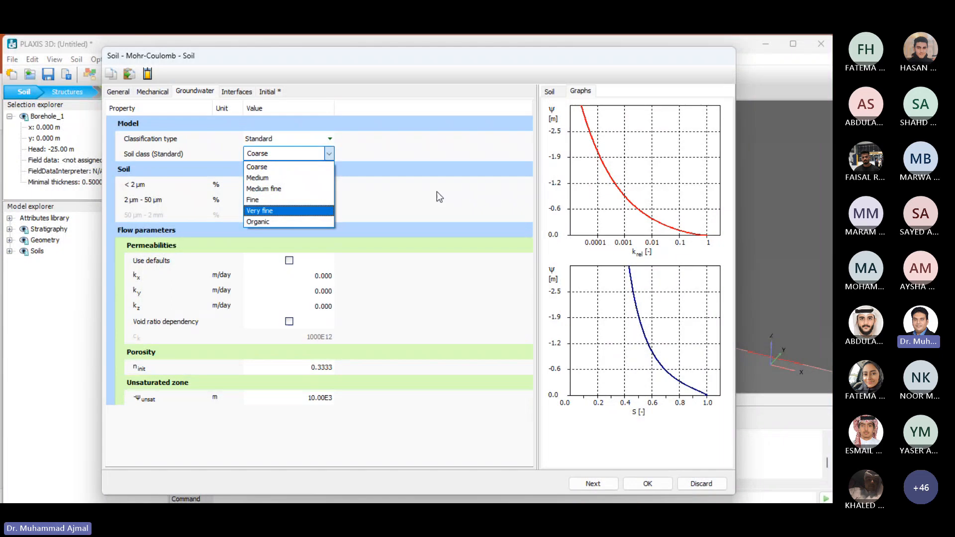
{"action": "left_click", "coordinate": [437, 166]}
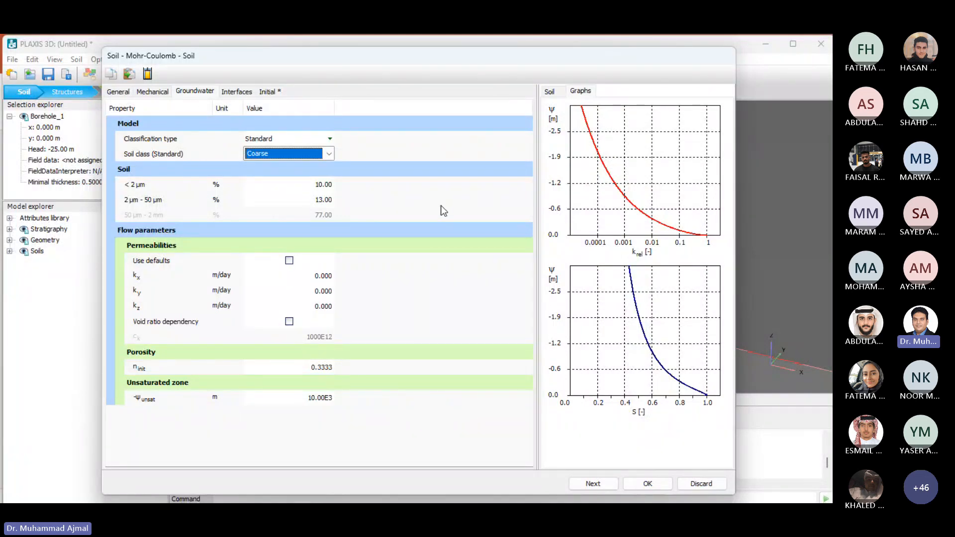
{"action": "left_click", "coordinate": [236, 93]}
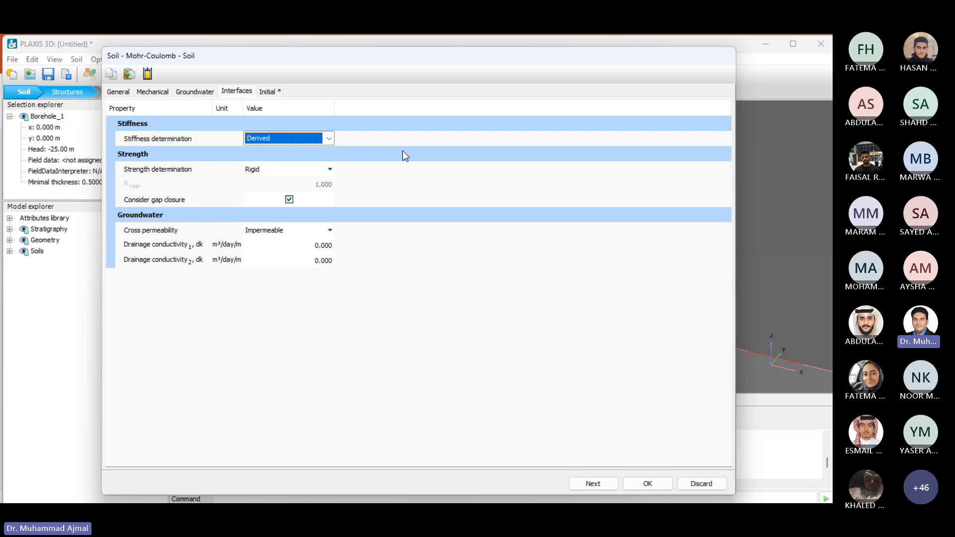
Step: Check the K0 determination options, keep Automatic, and save the Soil material set
{"action": "left_click", "coordinate": [268, 92]}
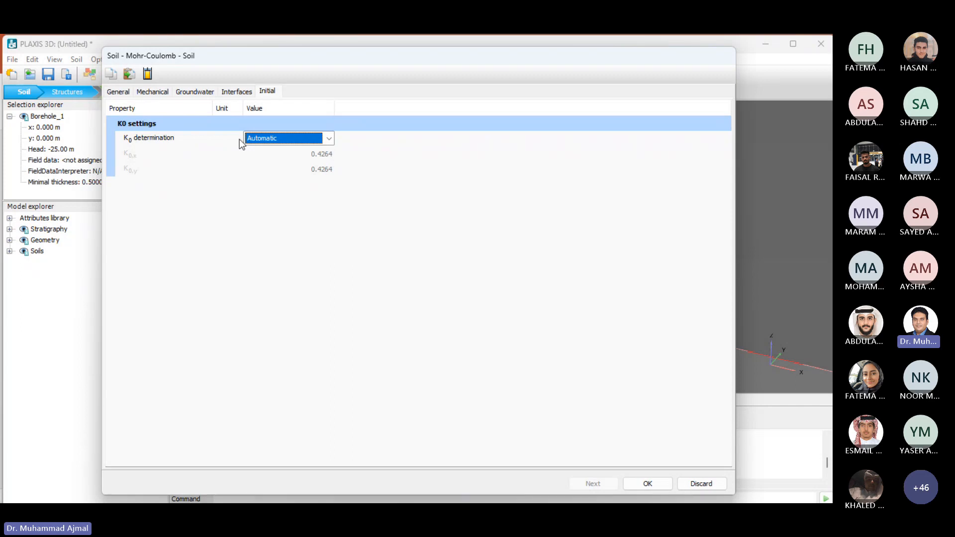
{"action": "left_click", "coordinate": [325, 160]}
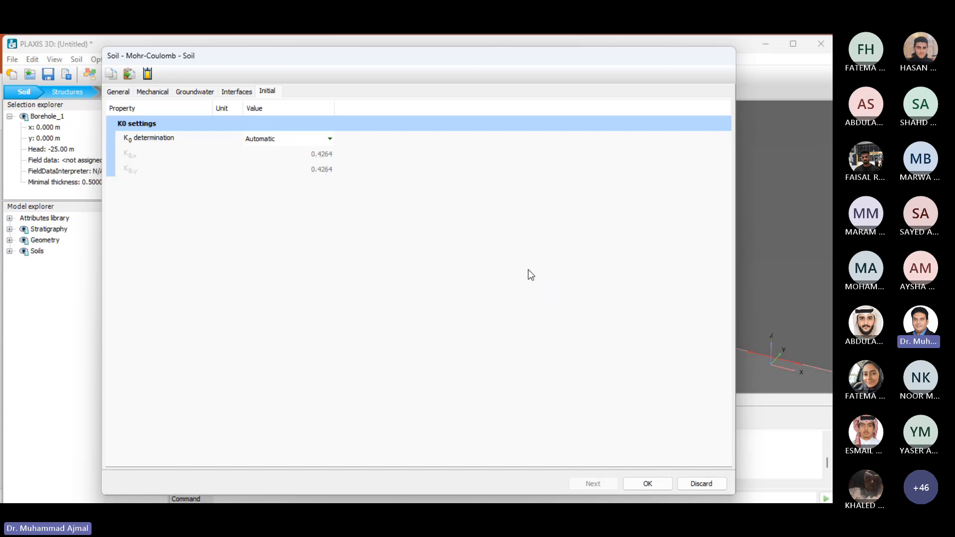
{"action": "left_click", "coordinate": [332, 142]}
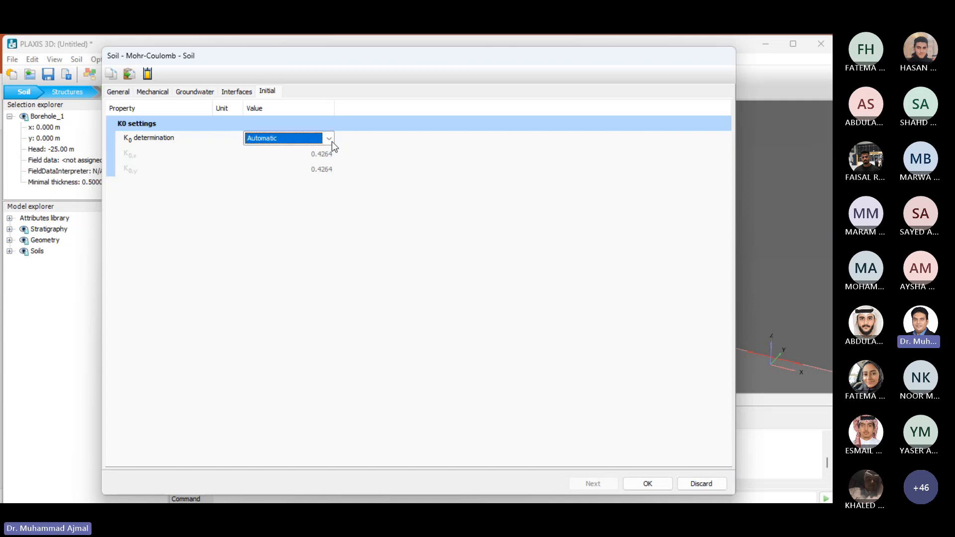
{"action": "left_click", "coordinate": [333, 141]}
{"action": "left_click", "coordinate": [332, 142]}
{"action": "left_click", "coordinate": [330, 139]}
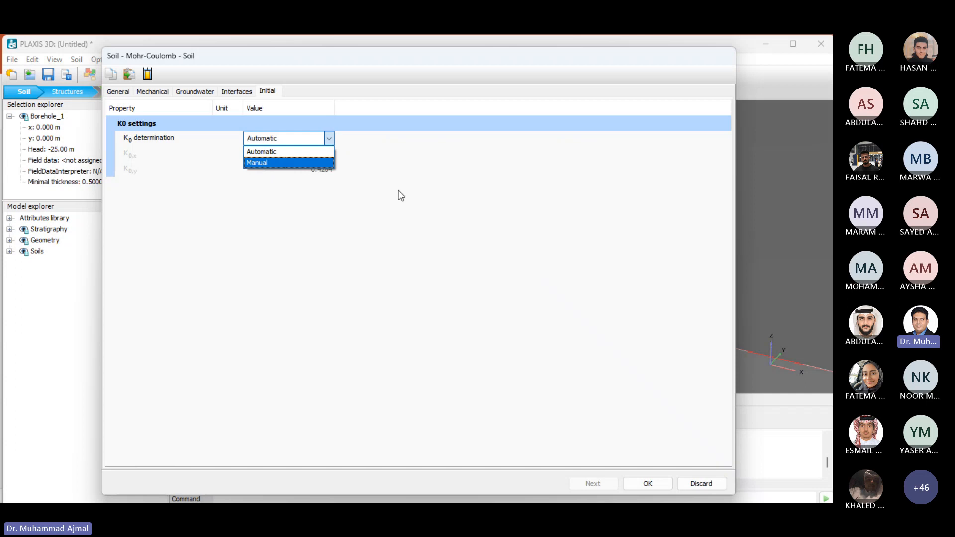
{"action": "left_click", "coordinate": [448, 172]}
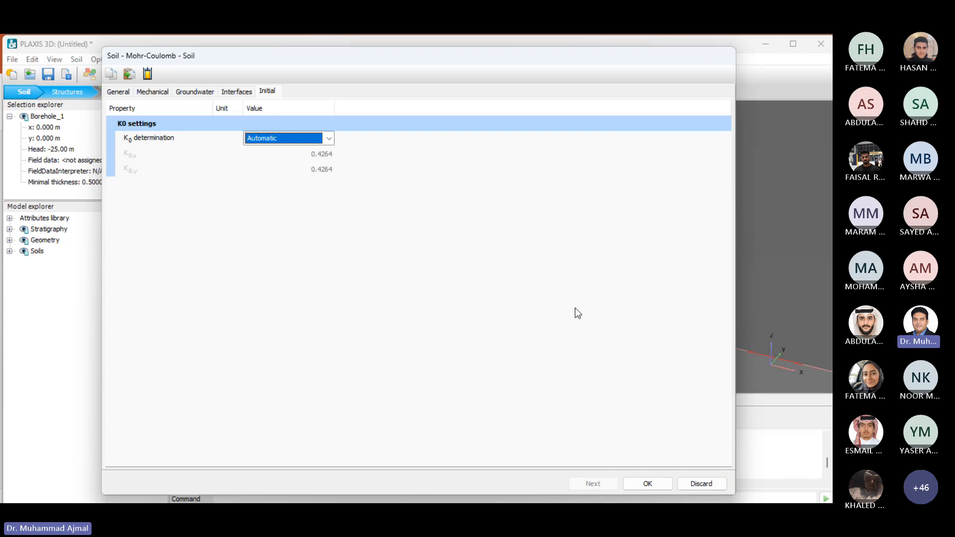
{"action": "left_click", "coordinate": [644, 483]}
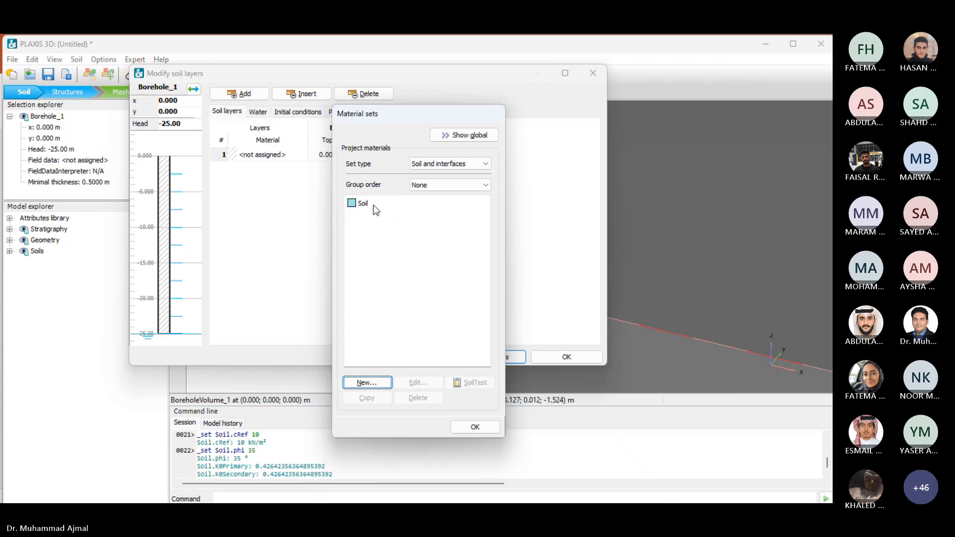
Step: Assign the Soil material to layer 1 of the borehole and close the soil layer definition
{"action": "left_click", "coordinate": [373, 207]}
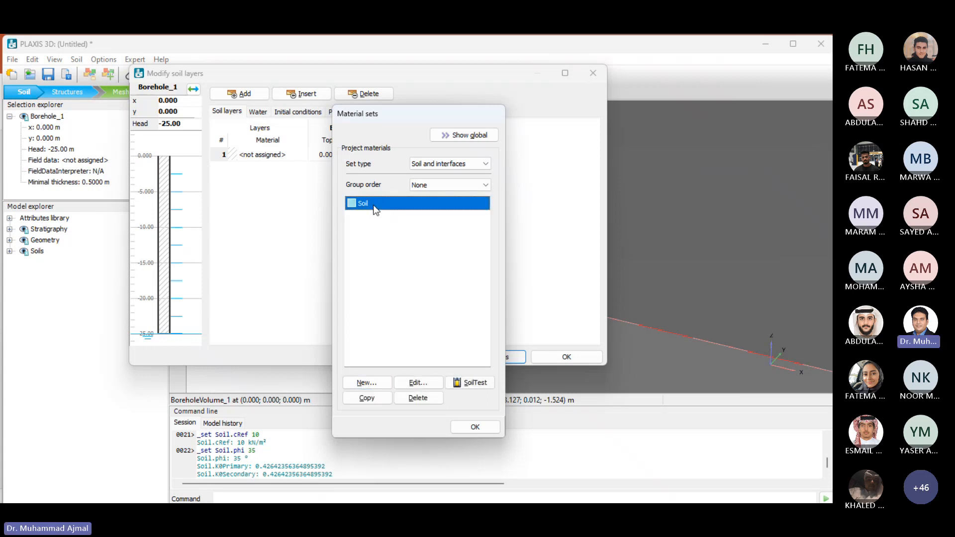
{"action": "left_click", "coordinate": [487, 427]}
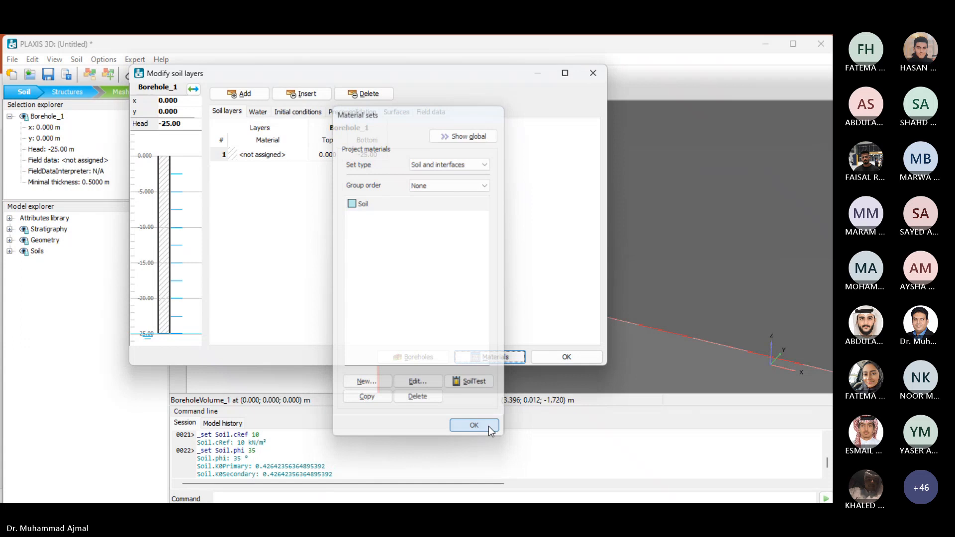
{"action": "left_click", "coordinate": [273, 155]}
{"action": "left_click", "coordinate": [291, 155]}
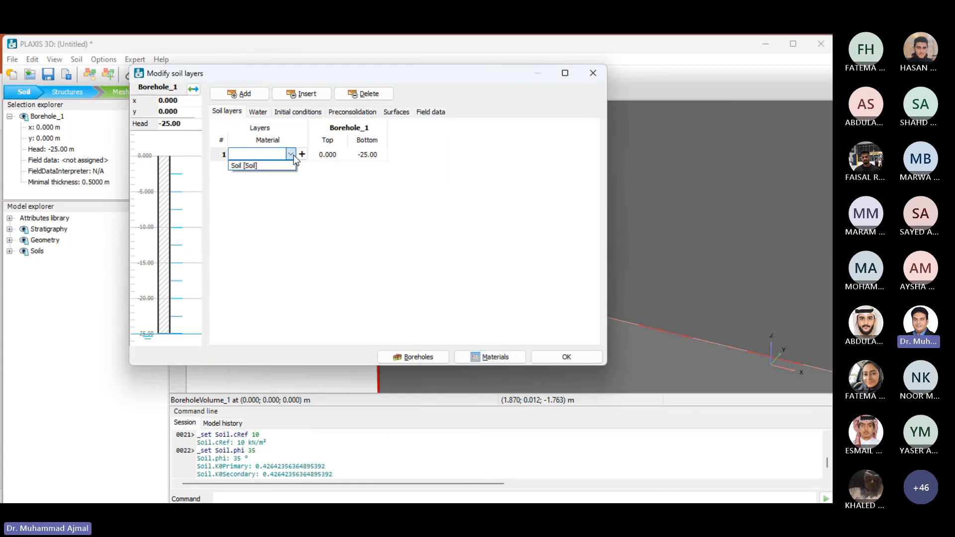
{"action": "left_click", "coordinate": [251, 167]}
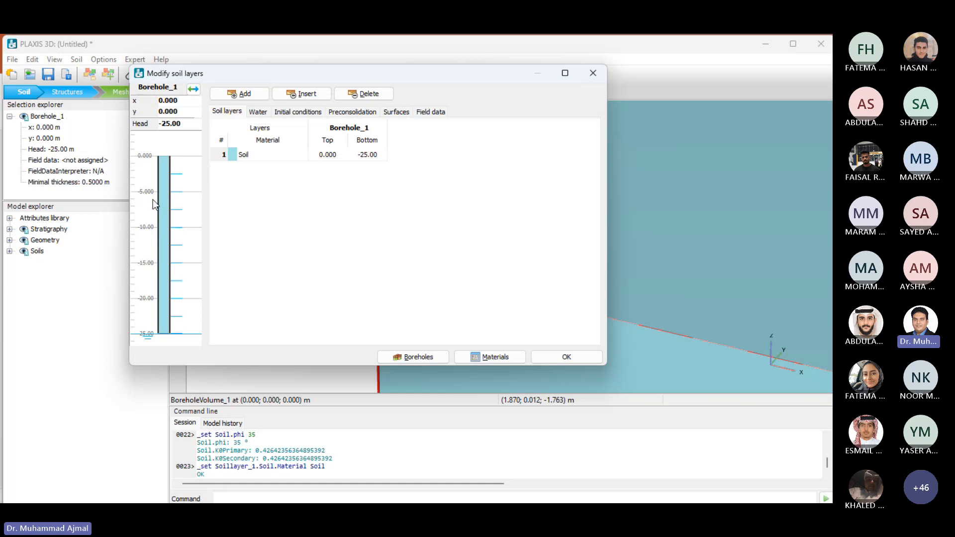
{"action": "left_click", "coordinate": [574, 356]}
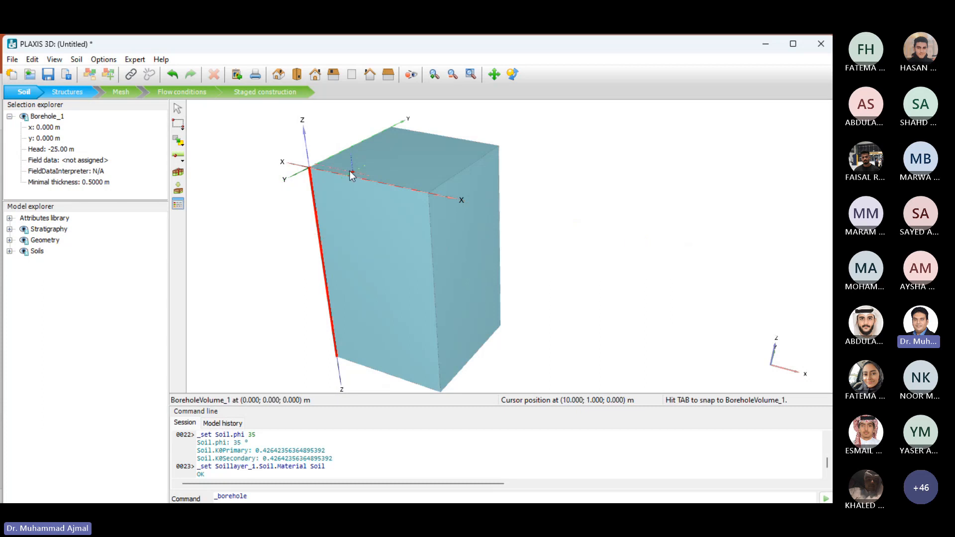
{"action": "key", "text": "Escape"}
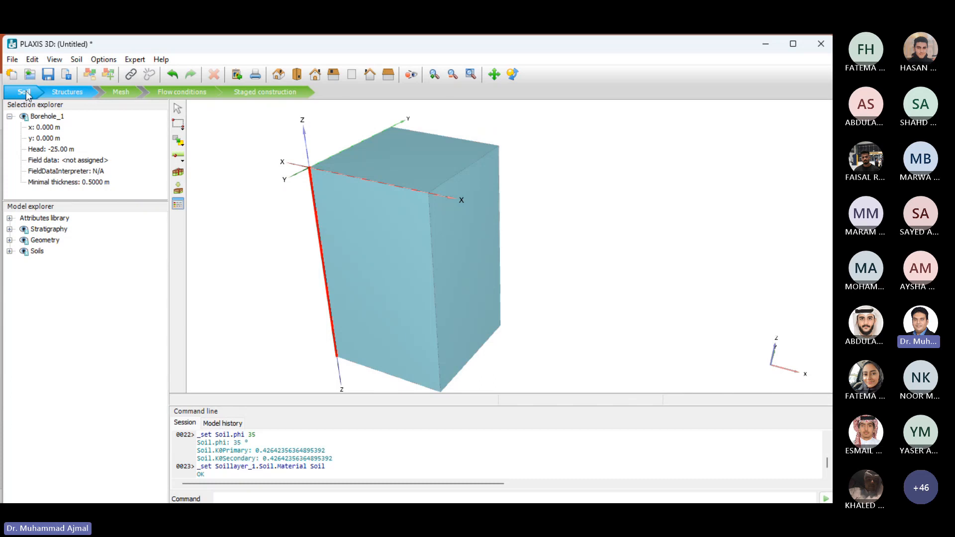
Step: In Structures mode, create a four-point surface with corners (0, 0, 0), (0, 1, 0), (1, 1, 0) and (1, 0, 0)
{"action": "left_click", "coordinate": [65, 91]}
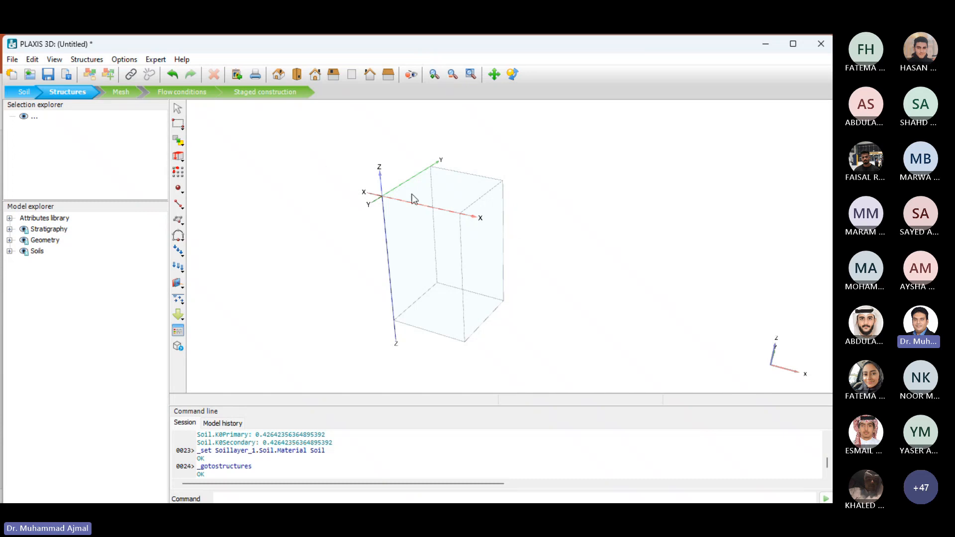
{"action": "scroll", "coordinate": [397, 193], "scroll_direction": "up", "scroll_amount": 1}
{"action": "scroll", "coordinate": [398, 194], "scroll_direction": "up", "scroll_amount": 2}
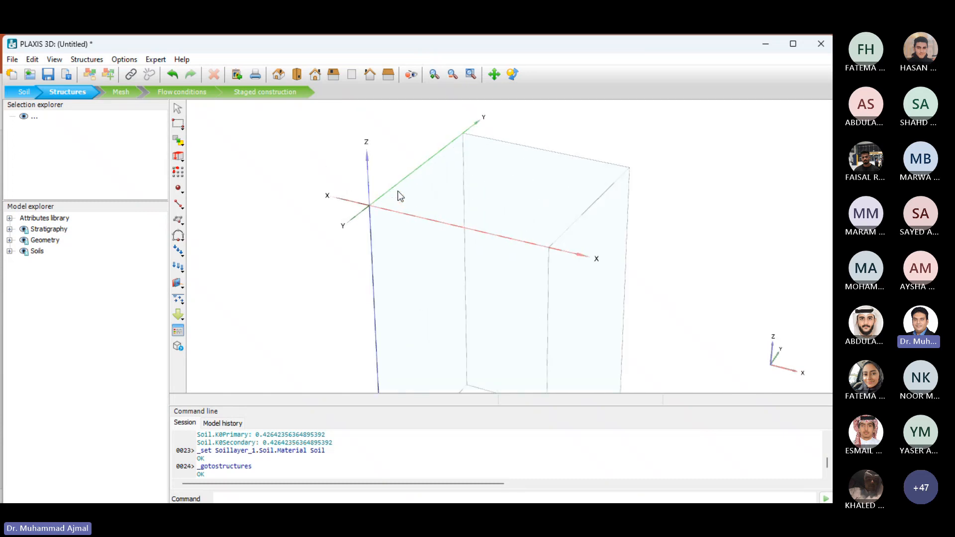
{"action": "scroll", "coordinate": [397, 196], "scroll_direction": "up", "scroll_amount": 2}
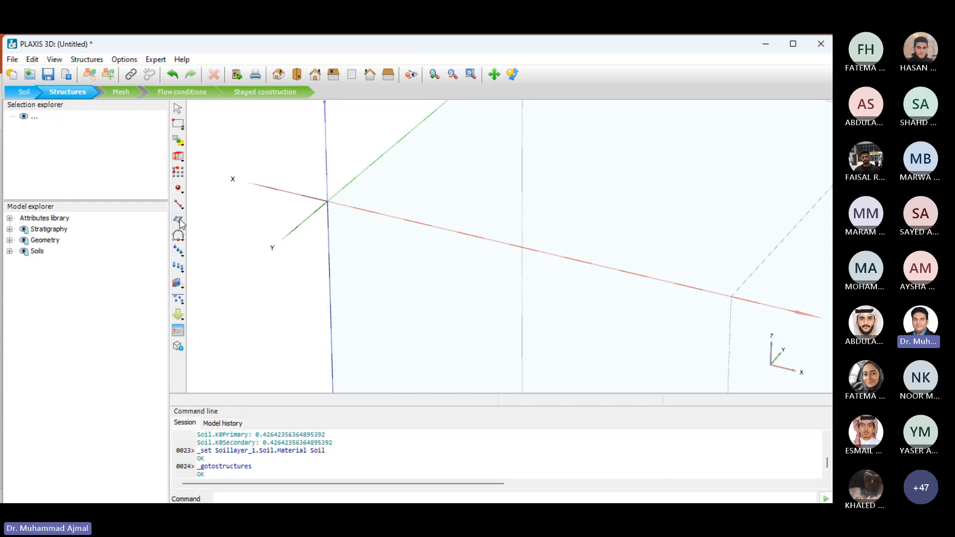
{"action": "left_click", "coordinate": [179, 220]}
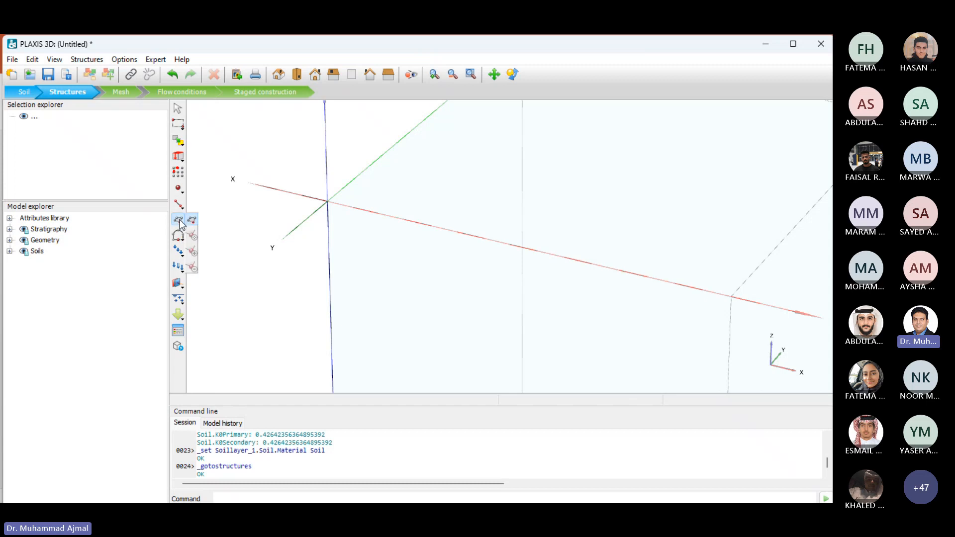
{"action": "left_click", "coordinate": [192, 220]}
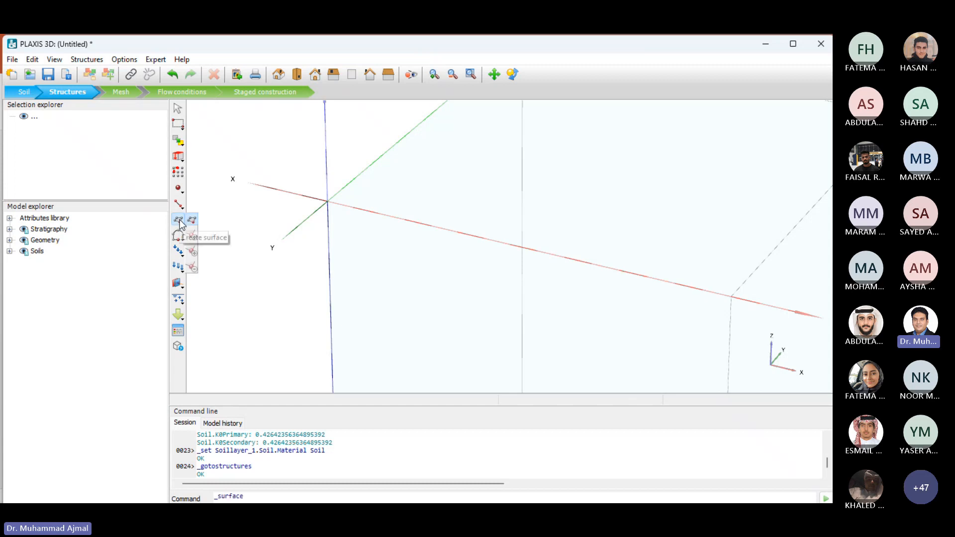
{"action": "left_click", "coordinate": [328, 202]}
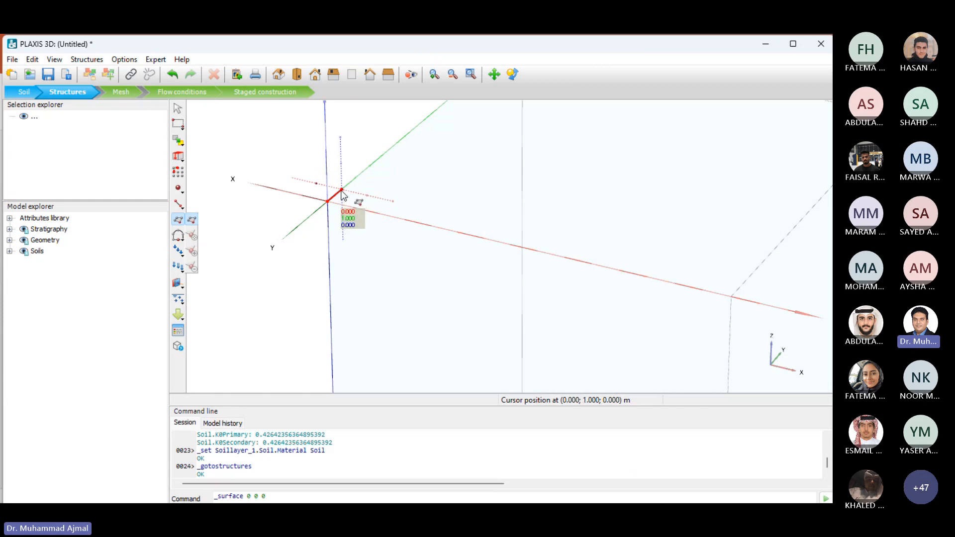
{"action": "left_click", "coordinate": [341, 190]}
{"action": "left_click", "coordinate": [366, 194]}
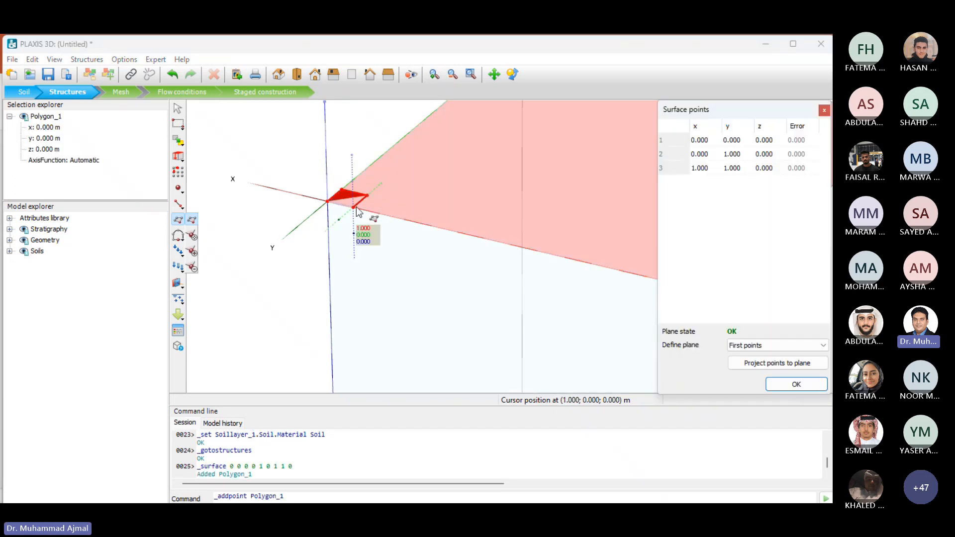
{"action": "left_click", "coordinate": [351, 211]}
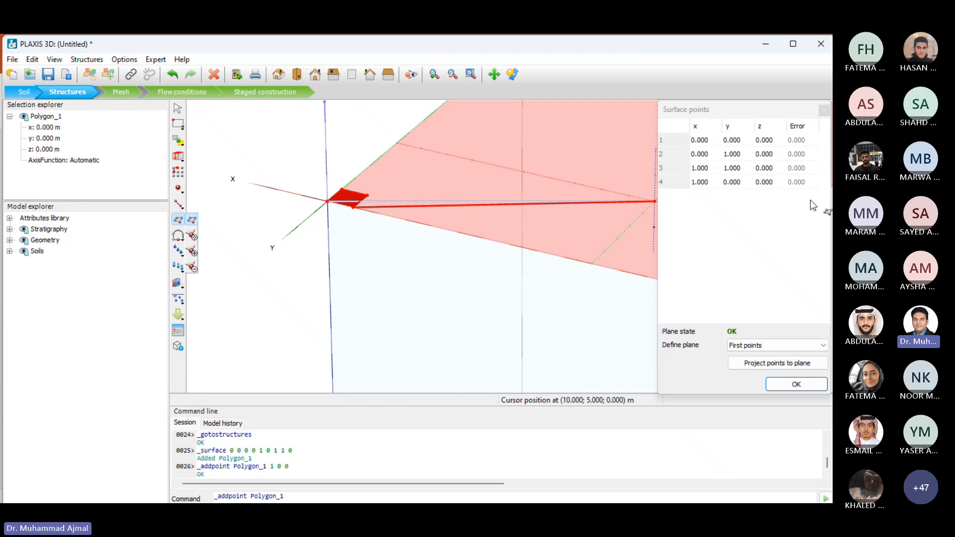
Step: Resize the surface to 1.5 by 1.5 m by setting its second to fourth points to (0, 1.5, 0), (1.5, 1.5, 0) and (1.5, 0, 0)
{"action": "left_click", "coordinate": [707, 140]}
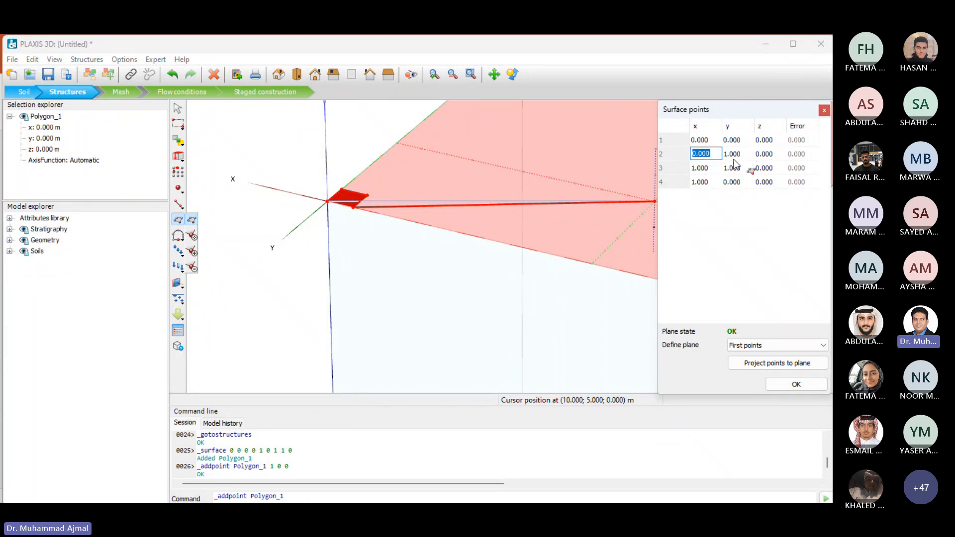
{"action": "left_click", "coordinate": [734, 158]}
{"action": "type", "text": "1.5"}
{"action": "key", "text": "Tab"}
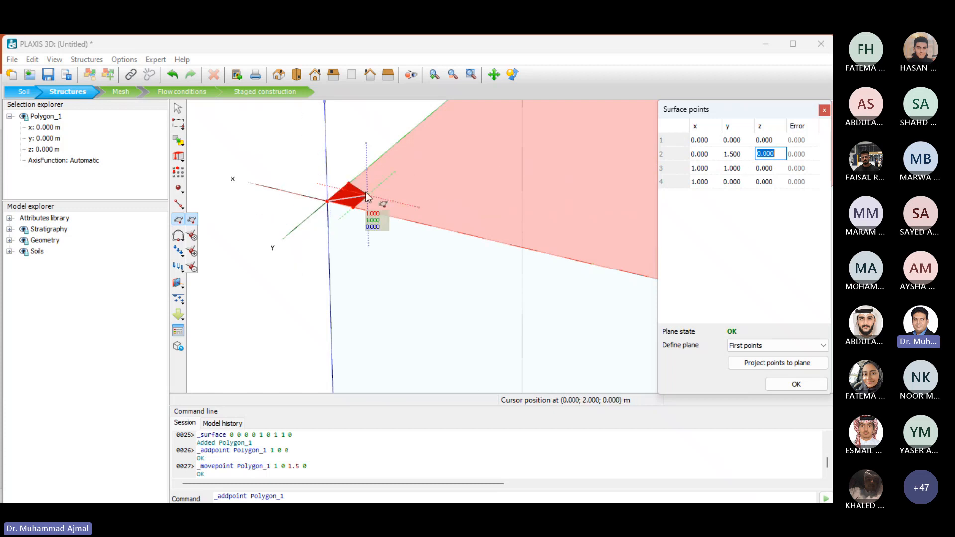
{"action": "left_click", "coordinate": [699, 168]}
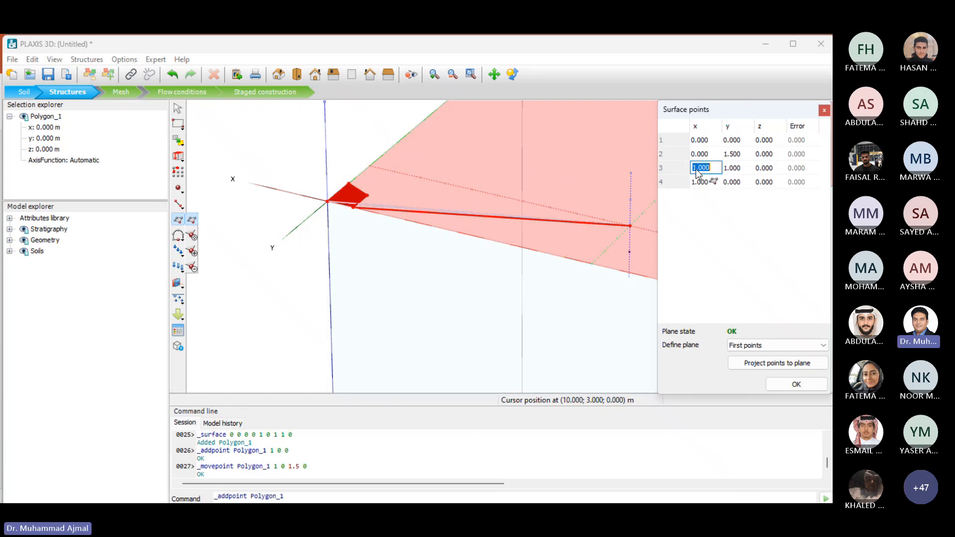
{"action": "type", "text": "1.5"}
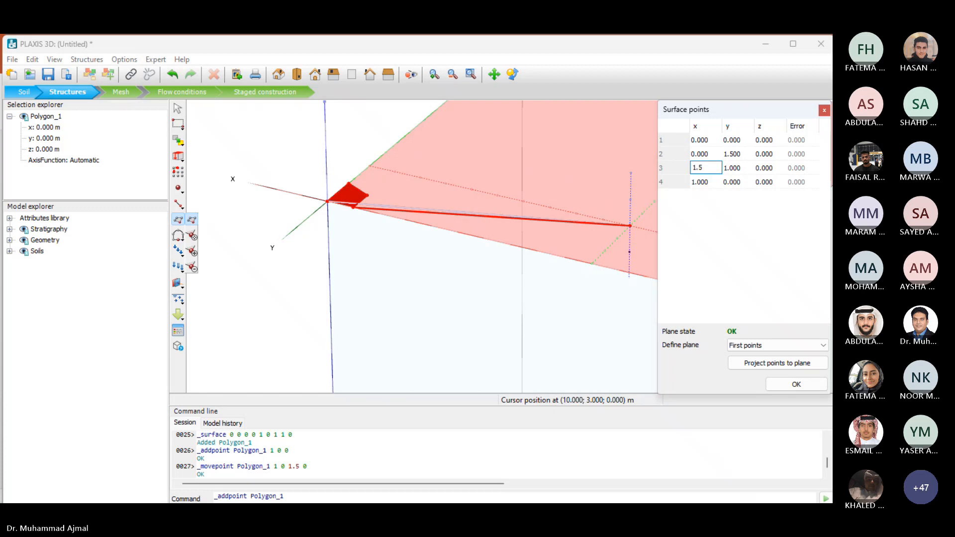
{"action": "left_click", "coordinate": [735, 169]}
{"action": "type", "text": "1.5"}
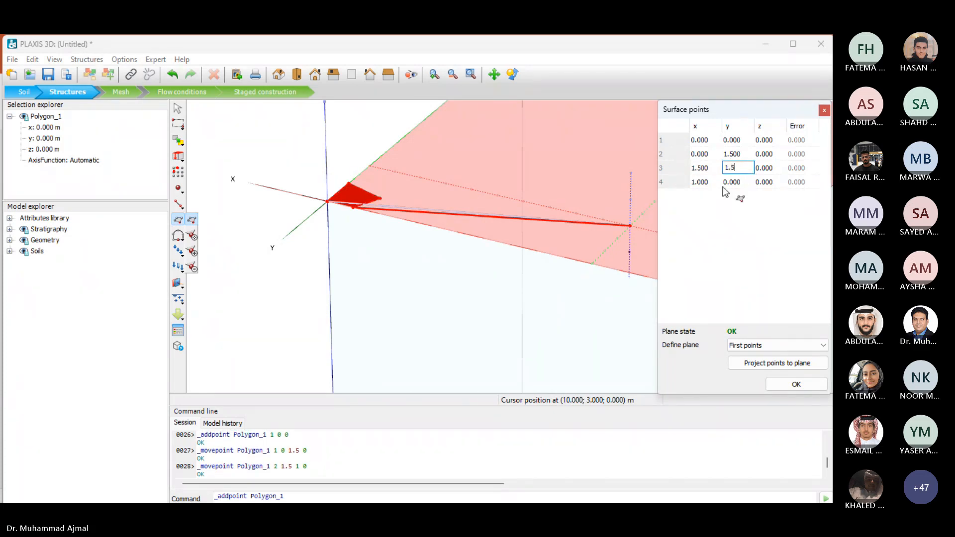
{"action": "left_click", "coordinate": [701, 183]}
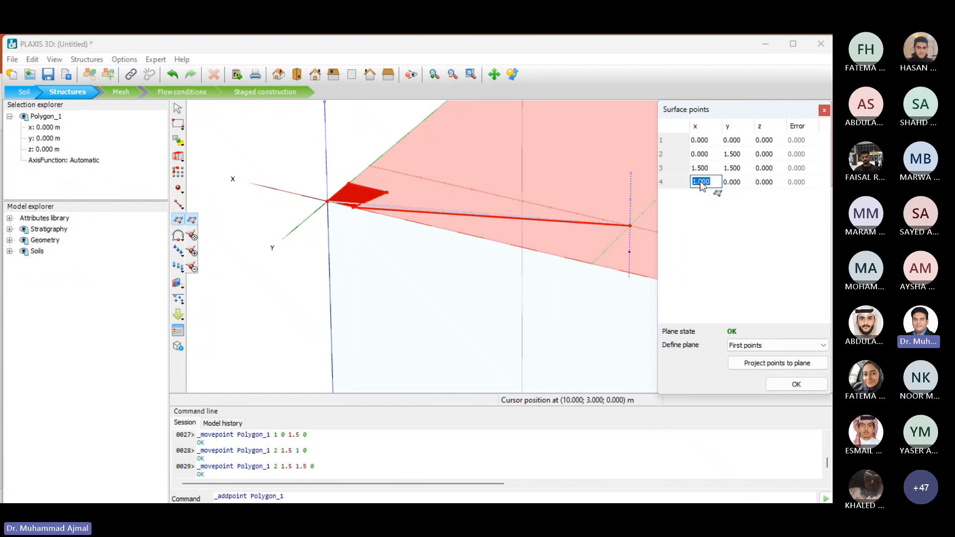
{"action": "type", "text": "1.5"}
{"action": "left_click", "coordinate": [743, 182]}
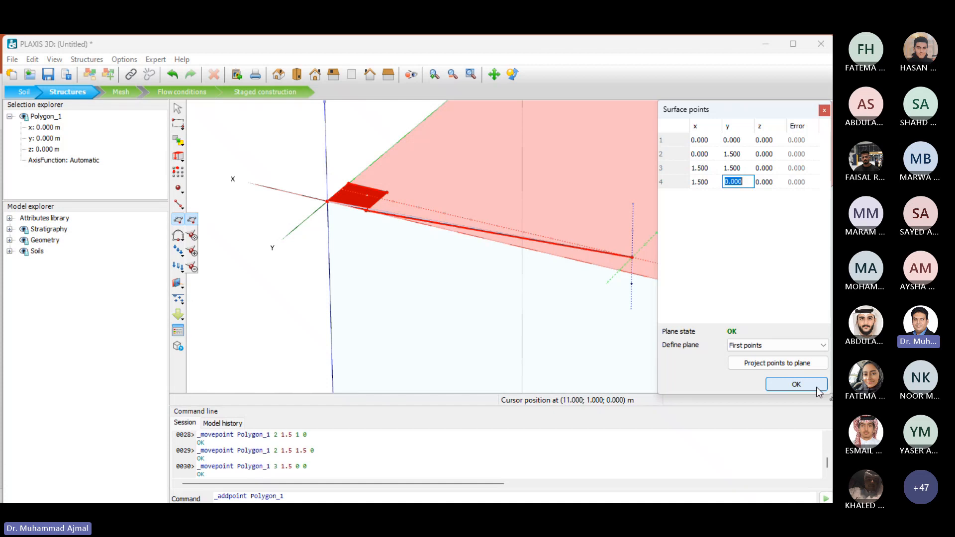
{"action": "left_click", "coordinate": [796, 384]}
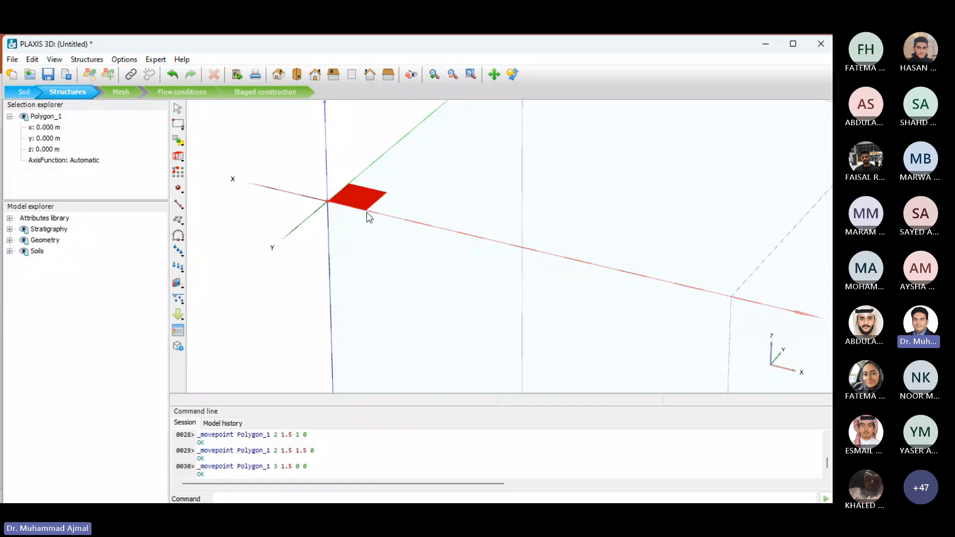
Step: Look over the load types, consult the foundation and Terzaghi verification slides in PowerPoint, and return to PLAXIS 3D
{"action": "left_click", "coordinate": [180, 254]}
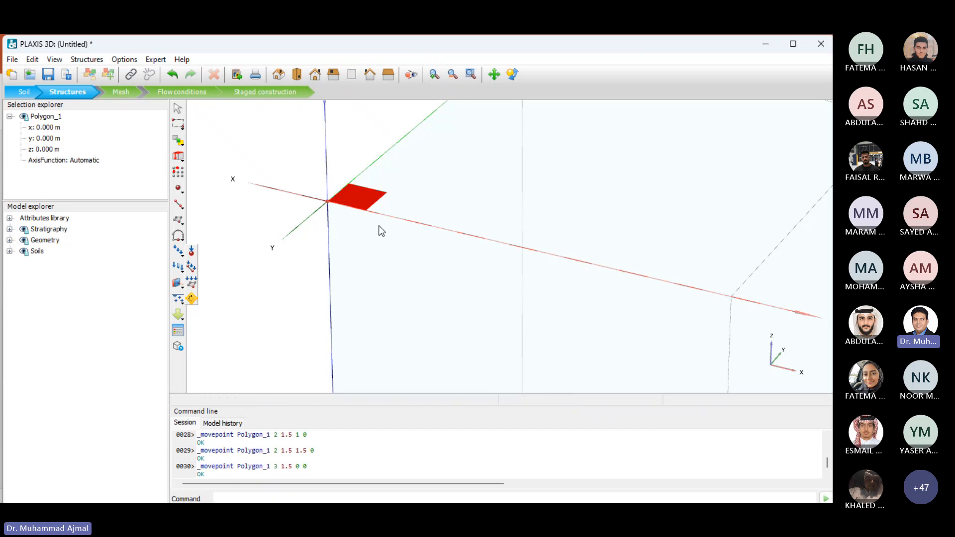
{"action": "mouse_move", "coordinate": [257, 493]}
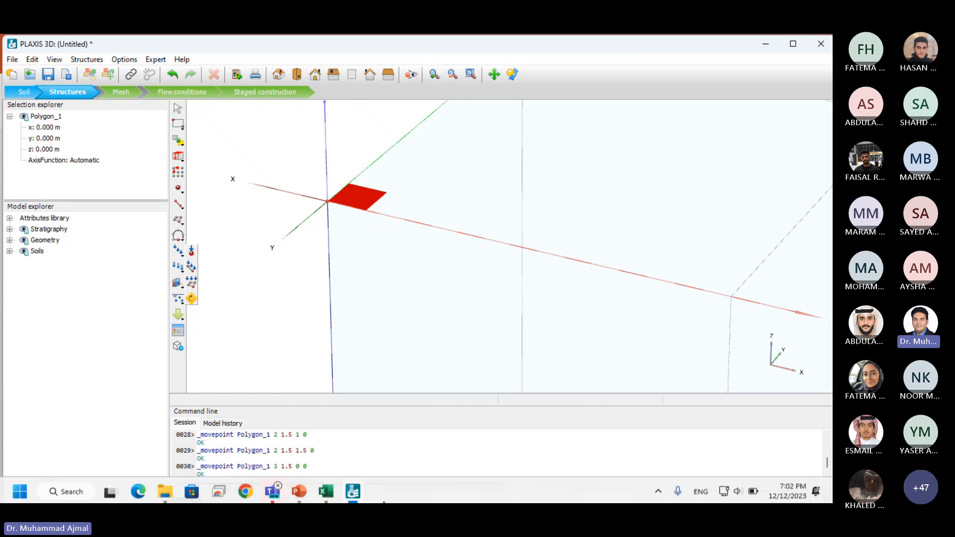
{"action": "left_click", "coordinate": [304, 488]}
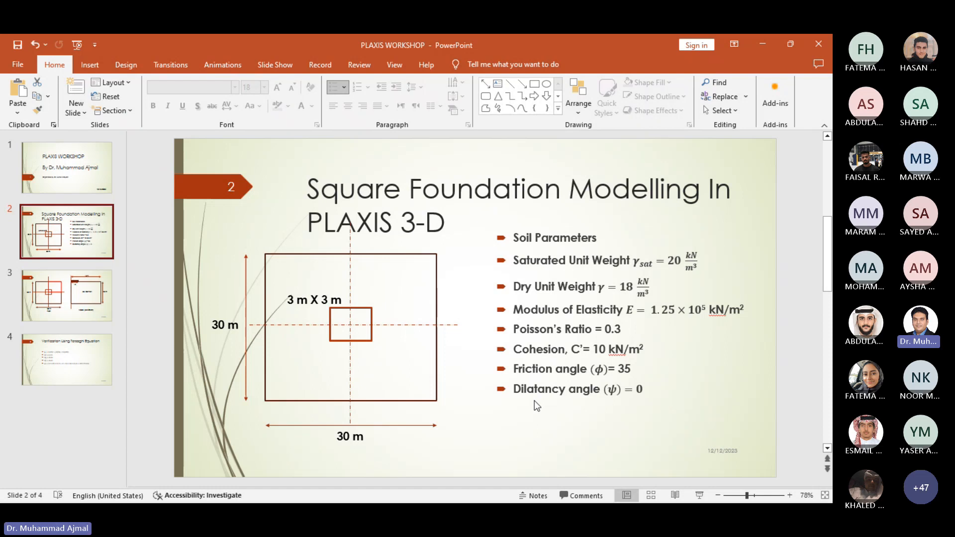
{"action": "left_click", "coordinate": [67, 359]}
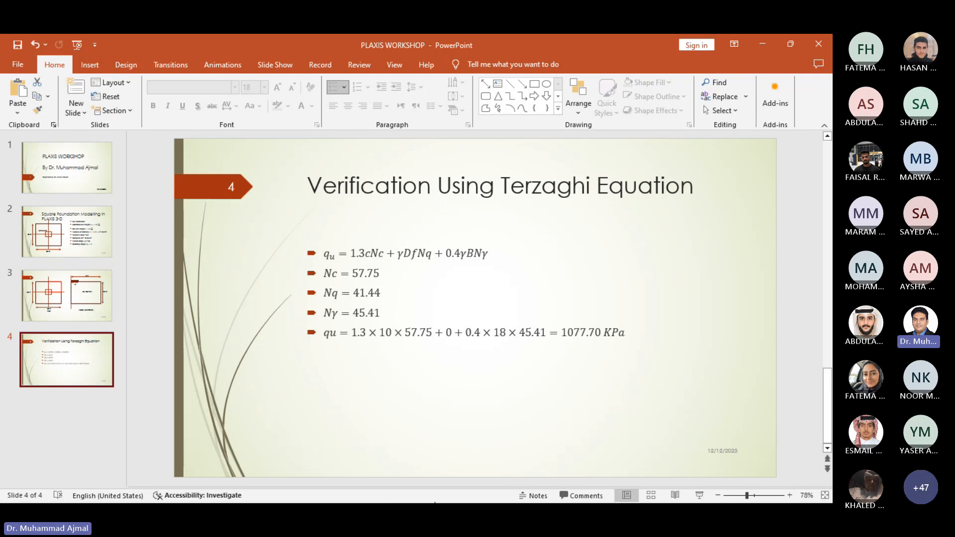
{"action": "mouse_move", "coordinate": [383, 500]}
{"action": "left_click", "coordinate": [354, 487]}
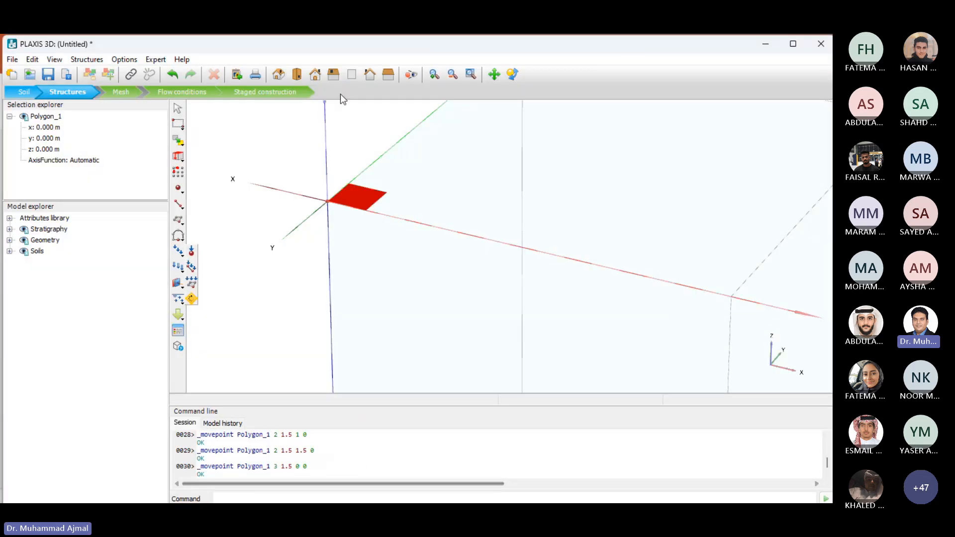
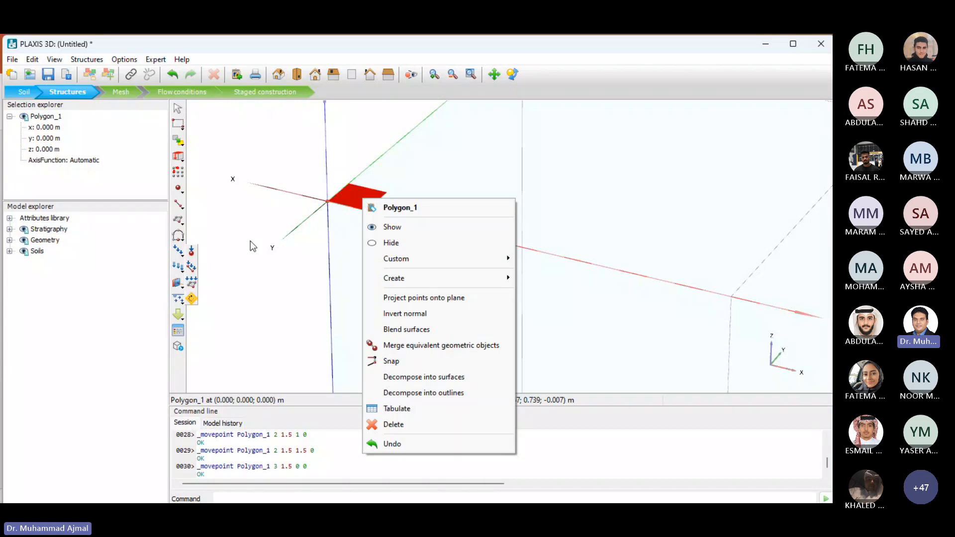
Step: Create a surface prescribed displacement on the square footing surface at the origin
{"action": "left_click", "coordinate": [207, 231]}
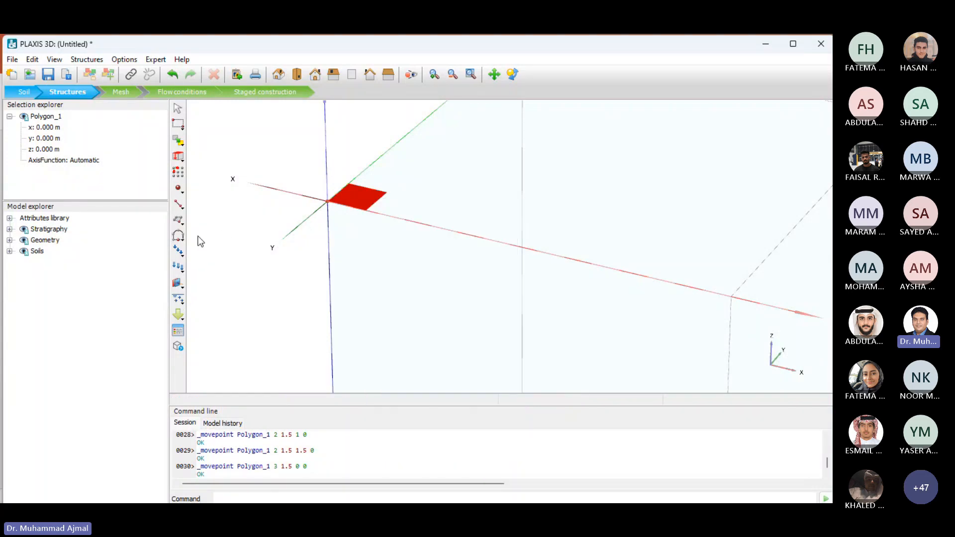
{"action": "left_click", "coordinate": [179, 271]}
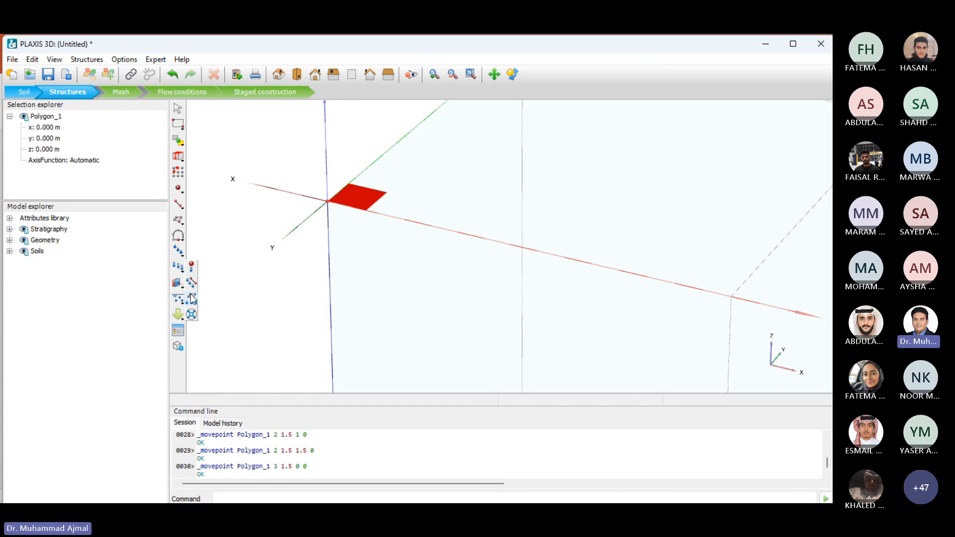
{"action": "right_click", "coordinate": [365, 201]}
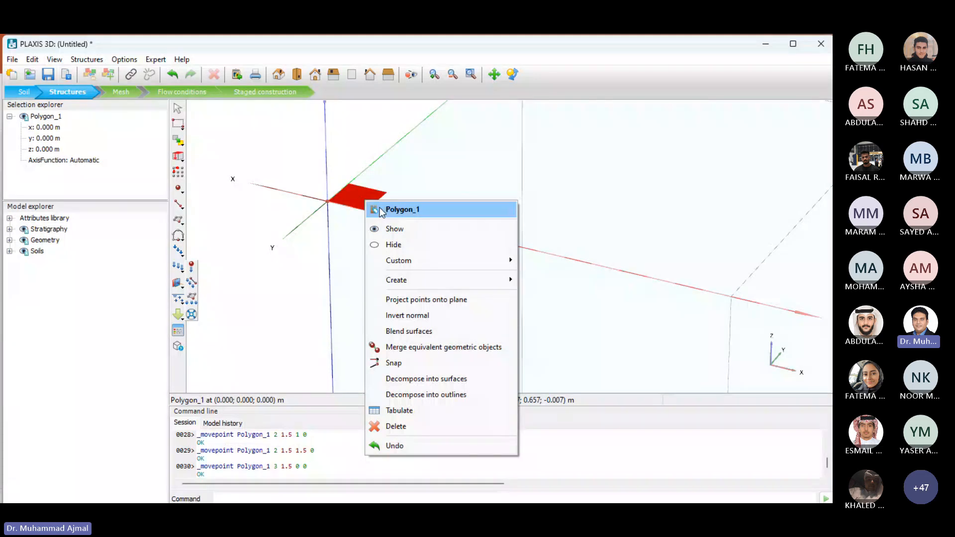
{"action": "mouse_move", "coordinate": [430, 281]}
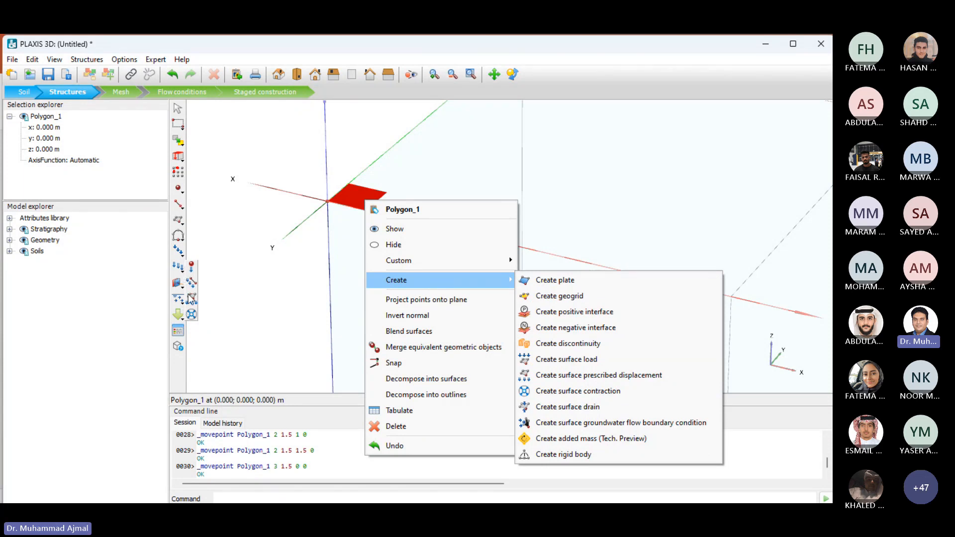
{"action": "right_click", "coordinate": [356, 197]}
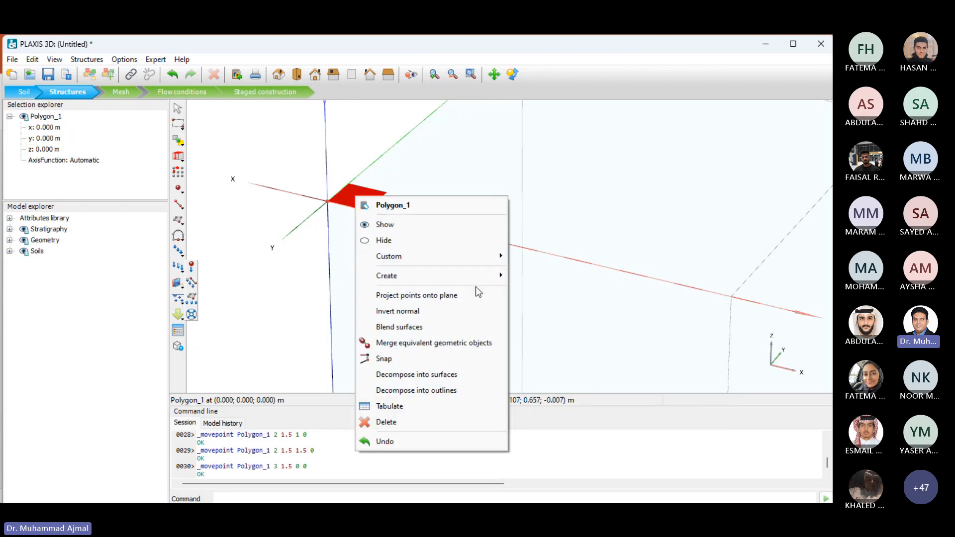
{"action": "mouse_move", "coordinate": [500, 283]}
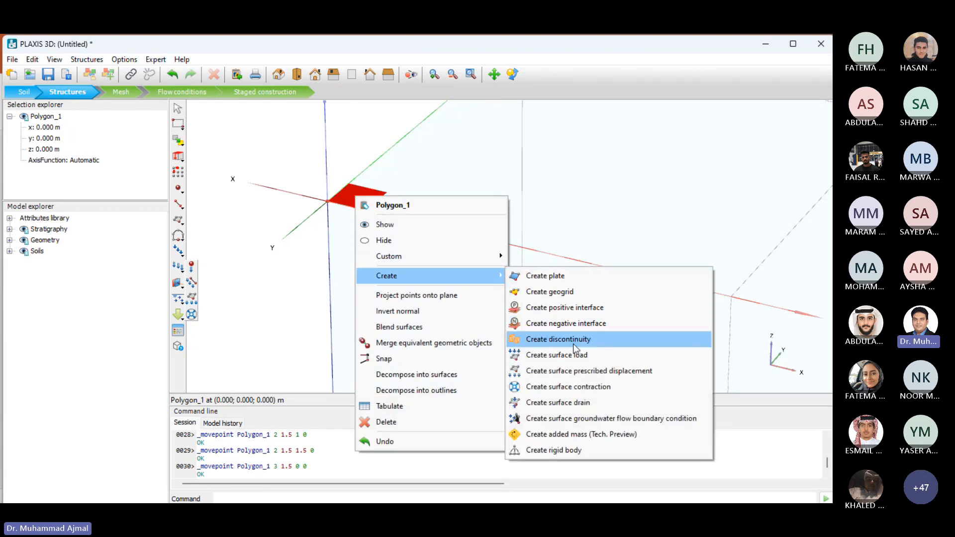
{"action": "left_click", "coordinate": [577, 371]}
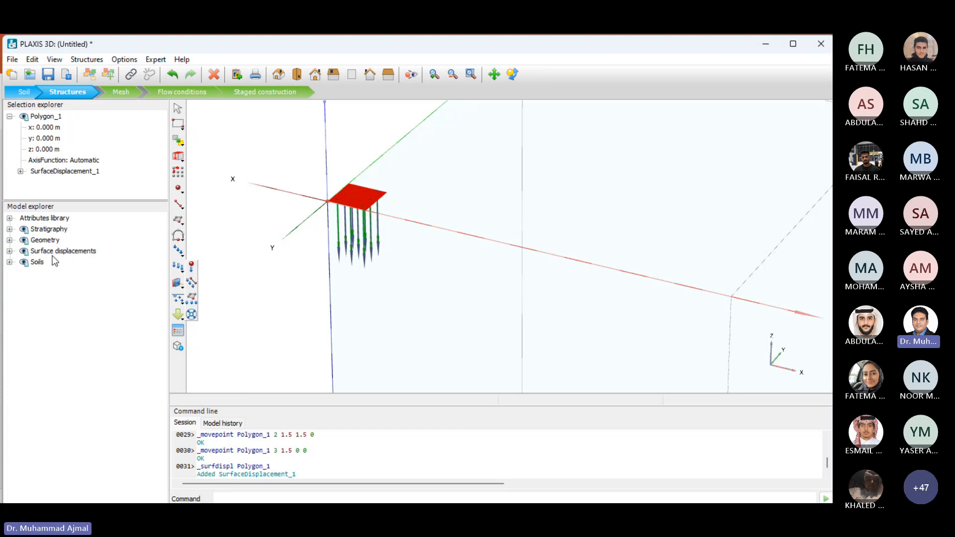
Step: Set the uniform vertical (z) displacement of the footing's surface displacement to -0.2 m
{"action": "left_click", "coordinate": [10, 250]}
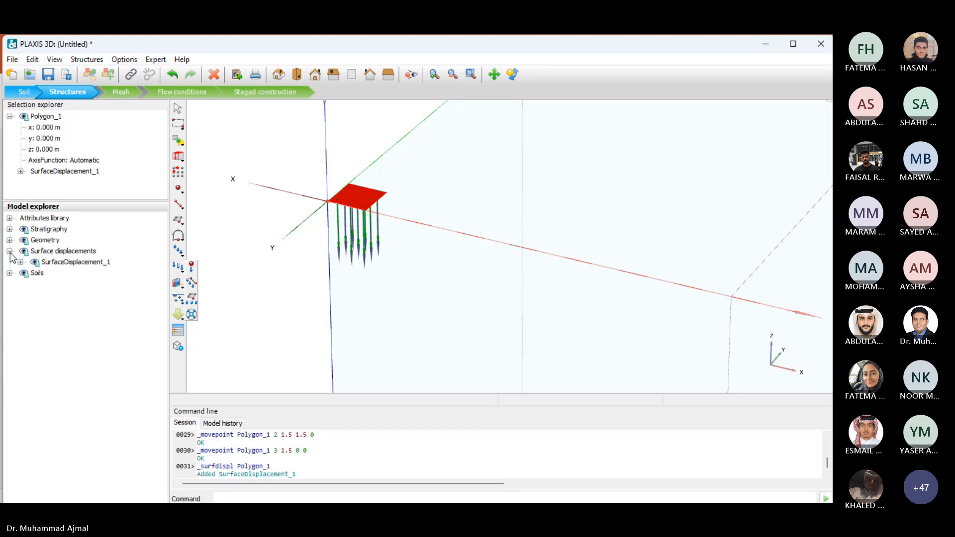
{"action": "left_click", "coordinate": [20, 262]}
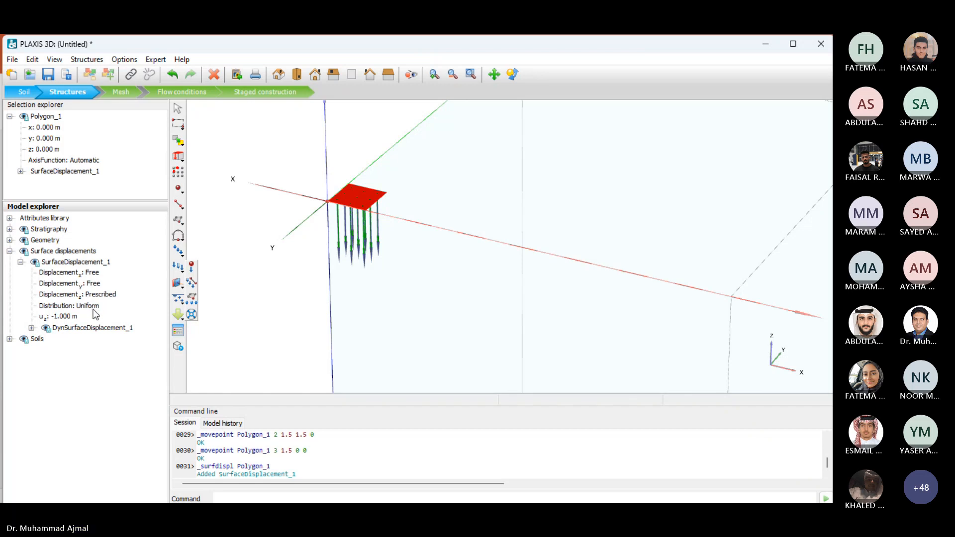
{"action": "double_click", "coordinate": [65, 317]}
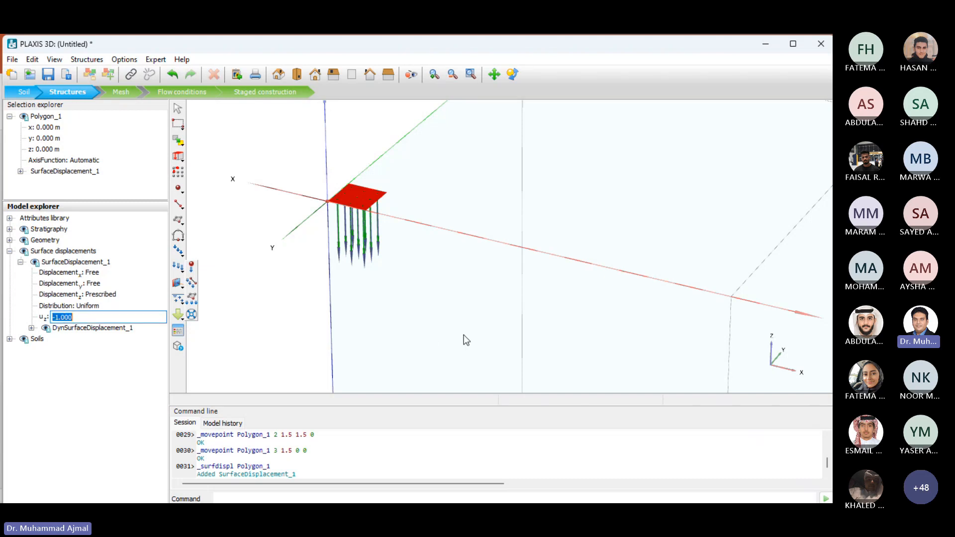
{"action": "type", "text": "0.20"}
{"action": "left_click", "coordinate": [53, 317]}
{"action": "type", "text": "-"}
{"action": "left_click", "coordinate": [145, 284]}
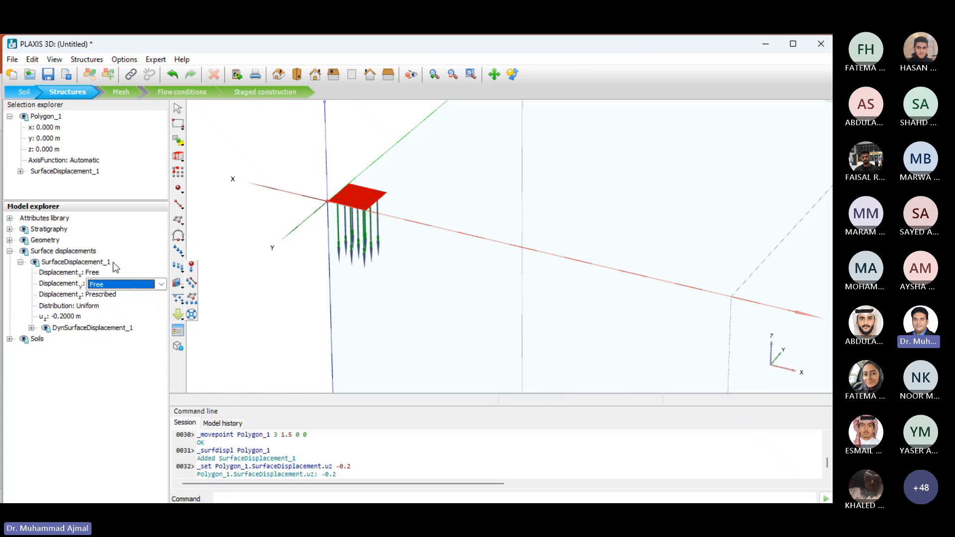
Step: Set both the x and y displacement components of the footing's surface displacement to Fixed
{"action": "left_click", "coordinate": [136, 272]}
{"action": "left_click", "coordinate": [161, 273]}
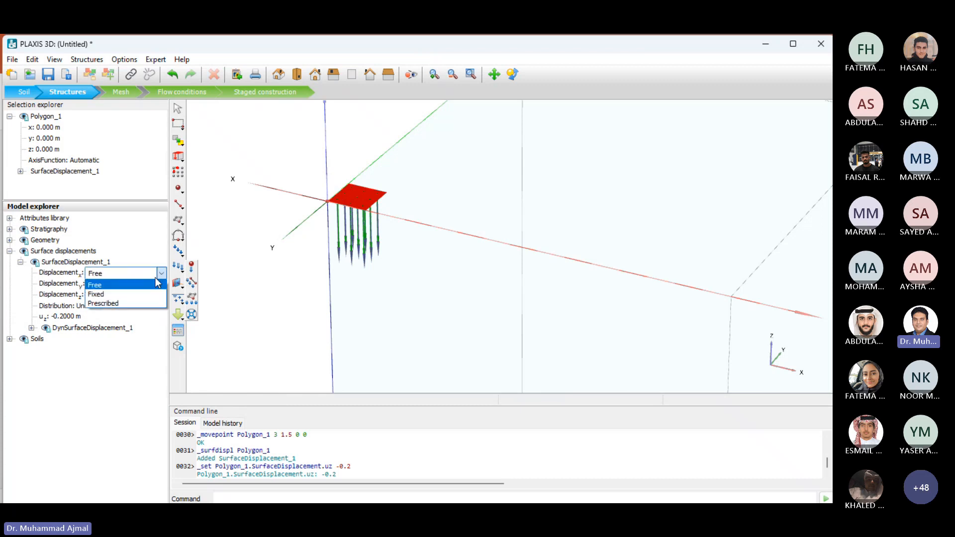
{"action": "left_click", "coordinate": [138, 294]}
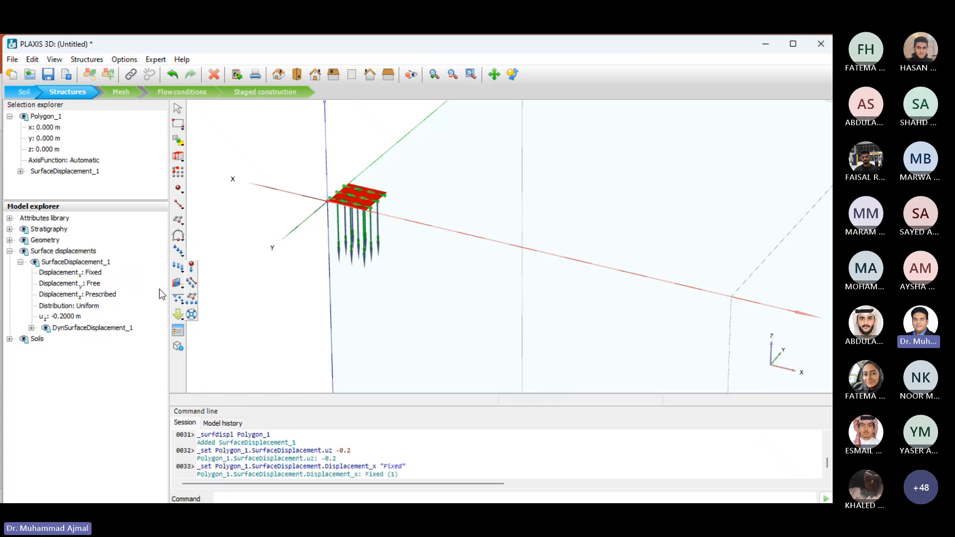
{"action": "left_click", "coordinate": [161, 285]}
{"action": "left_click", "coordinate": [160, 287]}
{"action": "left_click", "coordinate": [143, 305]}
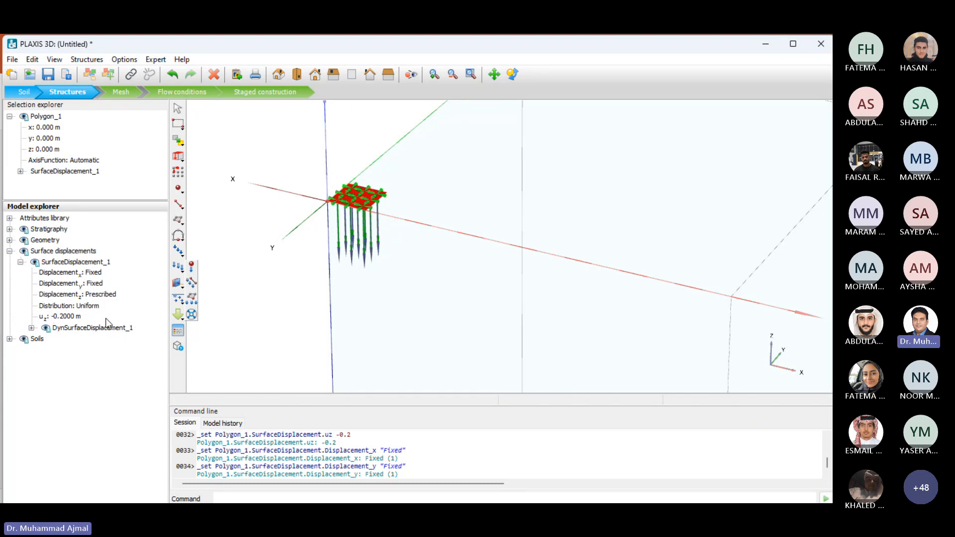
{"action": "left_click", "coordinate": [288, 279]}
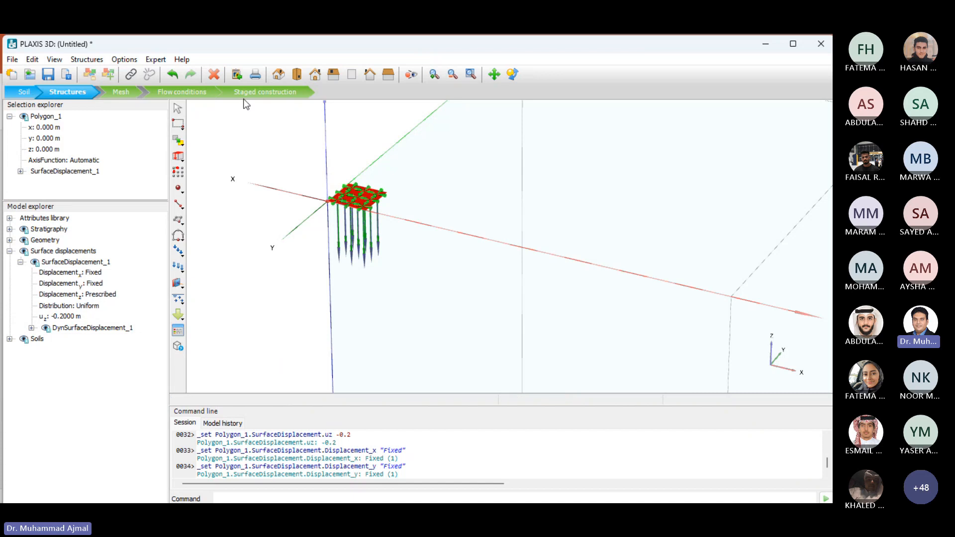
Step: In Mesh mode, generate the mesh with Medium element distribution, keeping enhanced mesh refinements on
{"action": "left_click", "coordinate": [120, 92]}
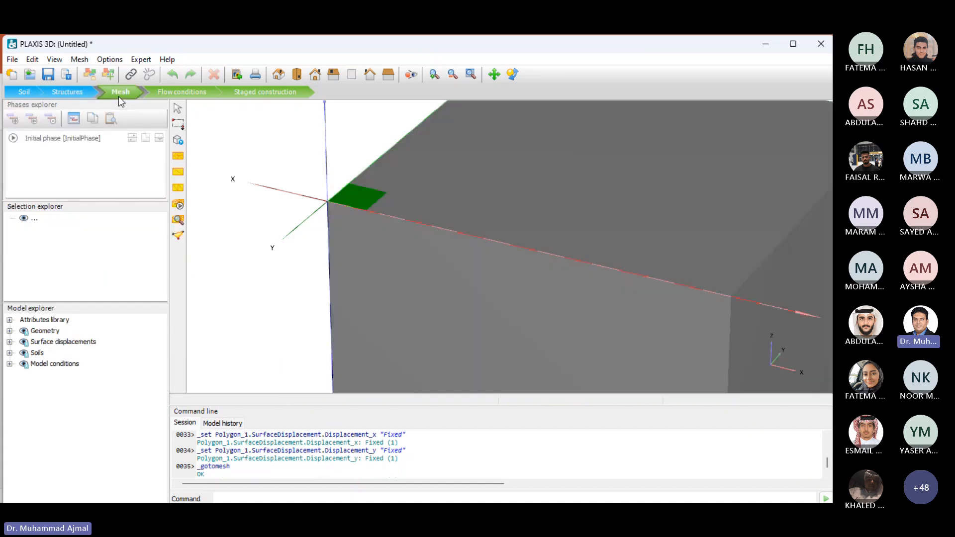
{"action": "scroll", "coordinate": [423, 178], "scroll_direction": "down", "scroll_amount": 1}
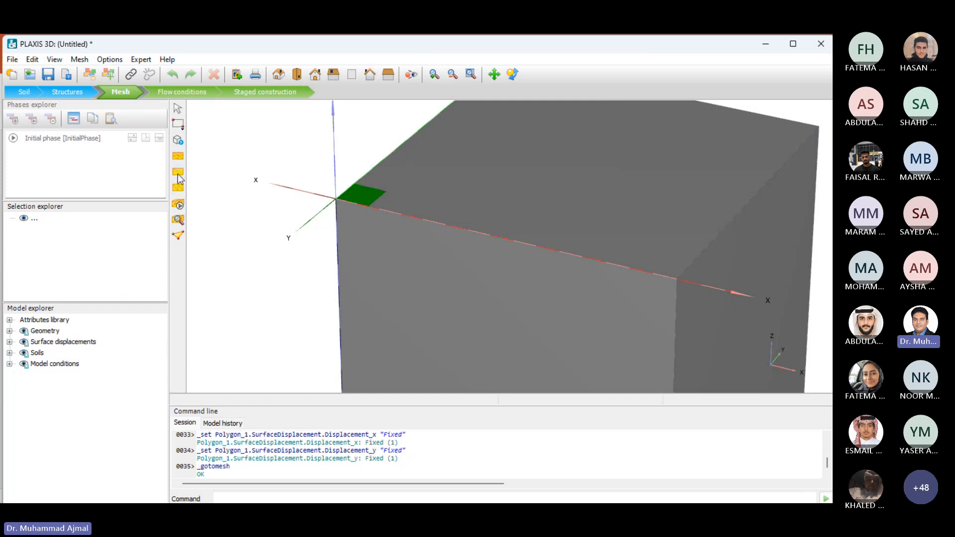
{"action": "left_click", "coordinate": [178, 205]}
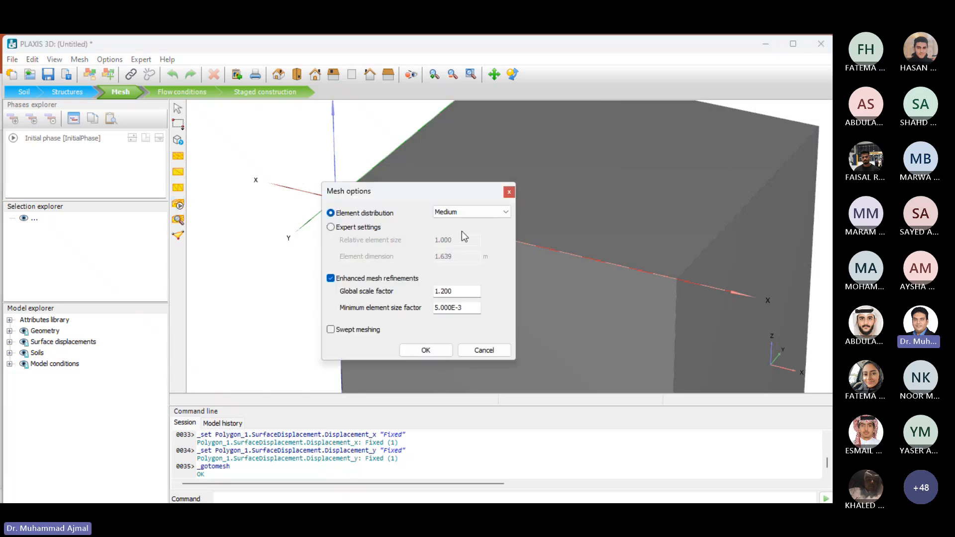
{"action": "left_click_drag", "start_coordinate": [421, 192], "coordinate": [280, 110]}
{"action": "left_click", "coordinate": [357, 132]}
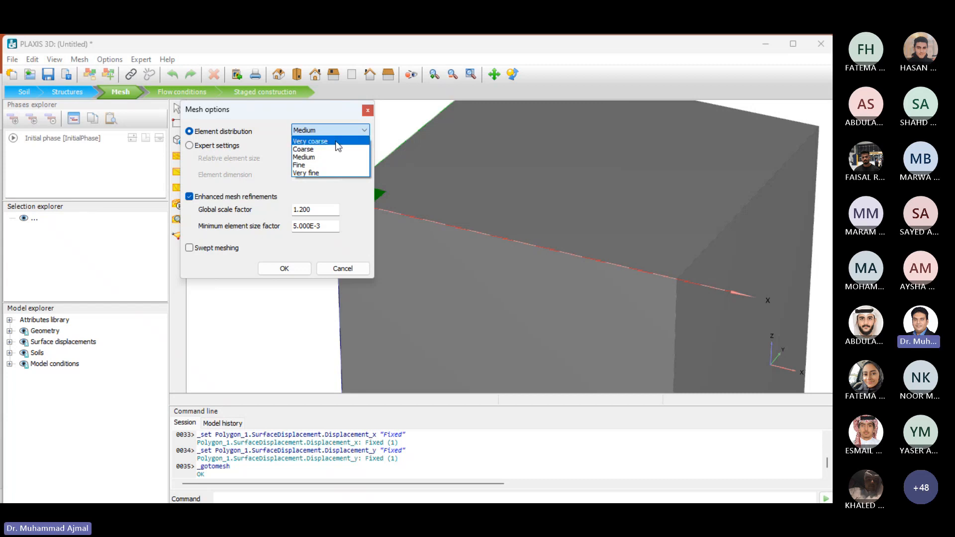
{"action": "left_click", "coordinate": [309, 157]}
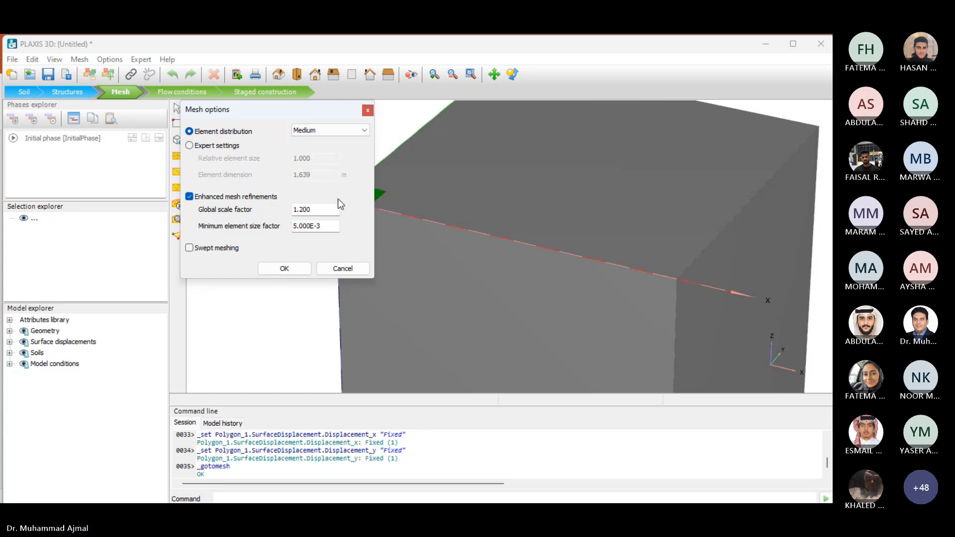
{"action": "left_click", "coordinate": [281, 269]}
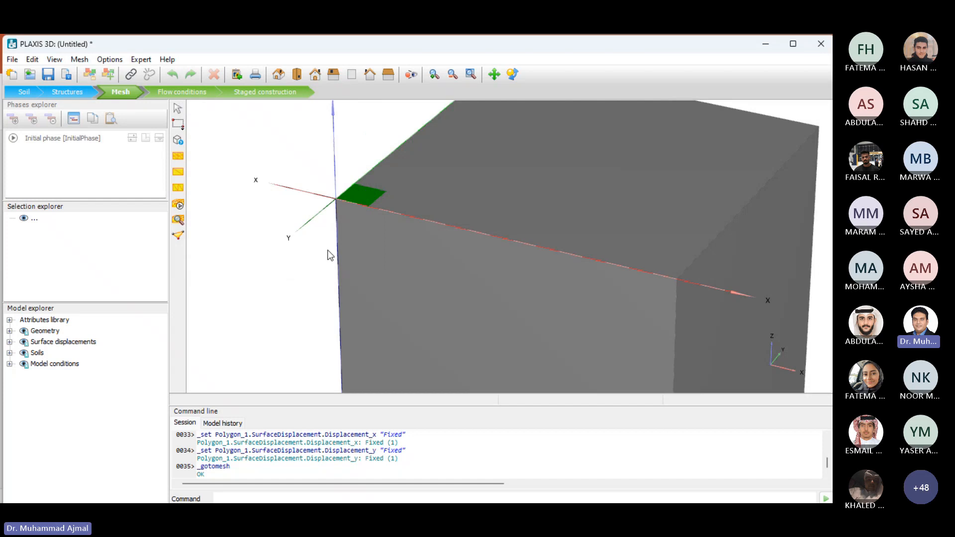
Step: Inspect the generated mesh around the footing corner in PLAXIS 3D Output, and return to PLAXIS 3D
{"action": "left_click", "coordinate": [180, 222]}
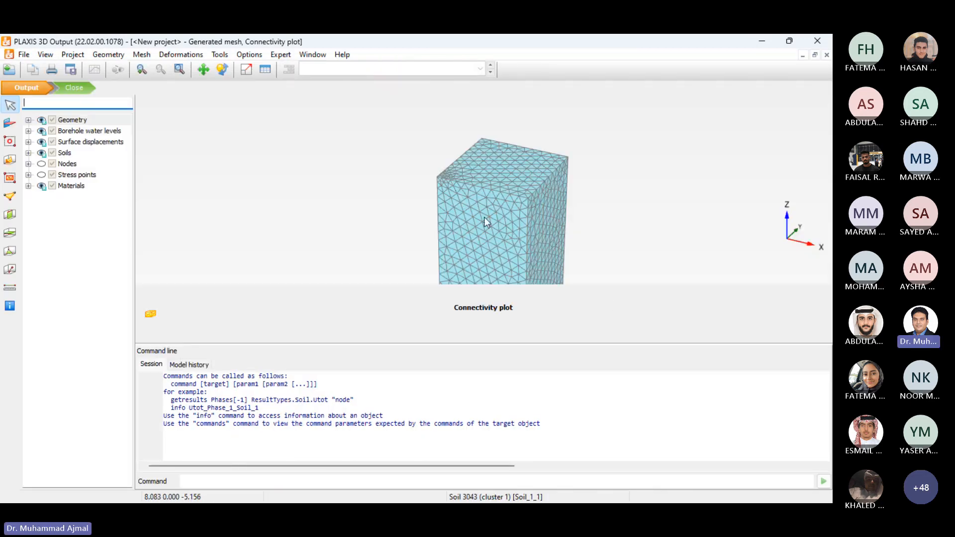
{"action": "scroll", "coordinate": [455, 184], "scroll_direction": "up", "scroll_amount": 1}
{"action": "scroll", "coordinate": [456, 184], "scroll_direction": "up", "scroll_amount": 5}
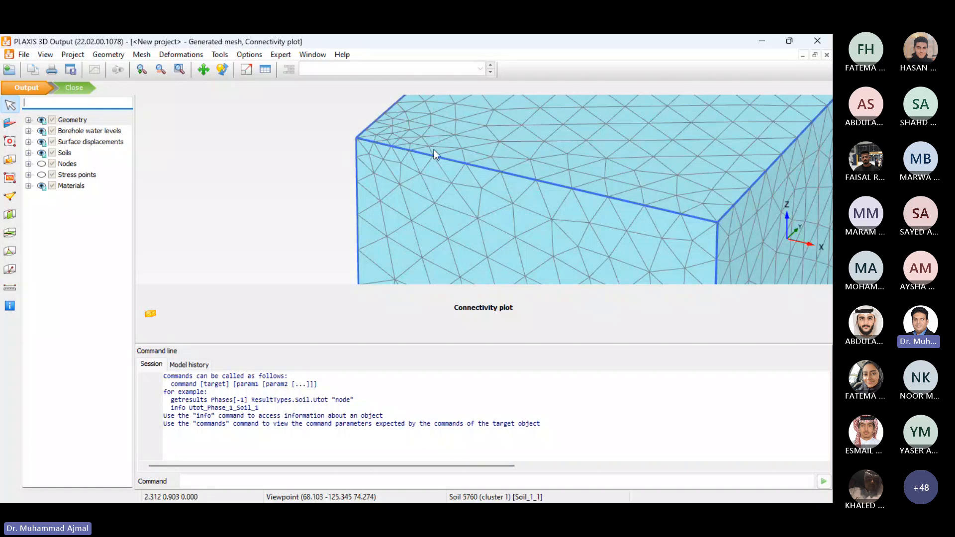
{"action": "scroll", "coordinate": [466, 194], "scroll_direction": "down", "scroll_amount": 5}
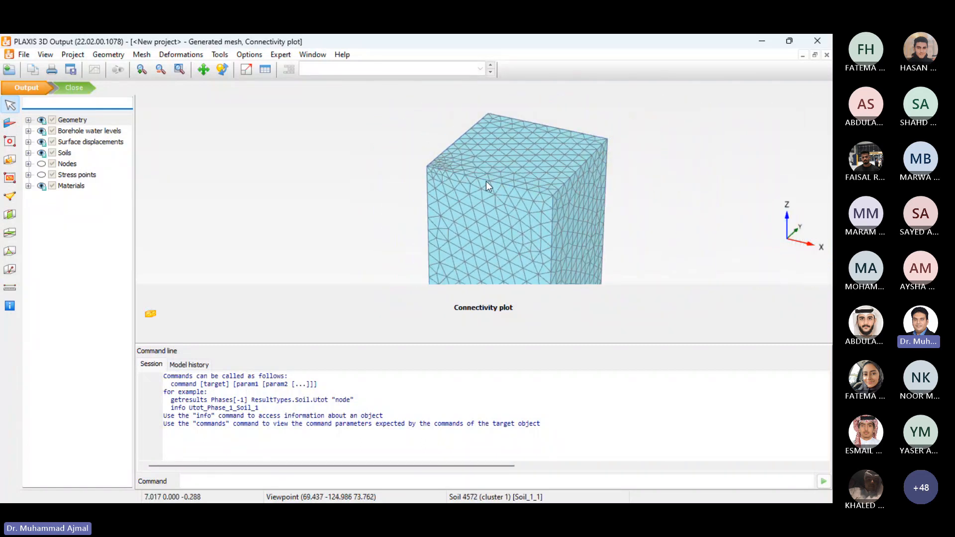
{"action": "scroll", "coordinate": [486, 181], "scroll_direction": "down", "scroll_amount": 1}
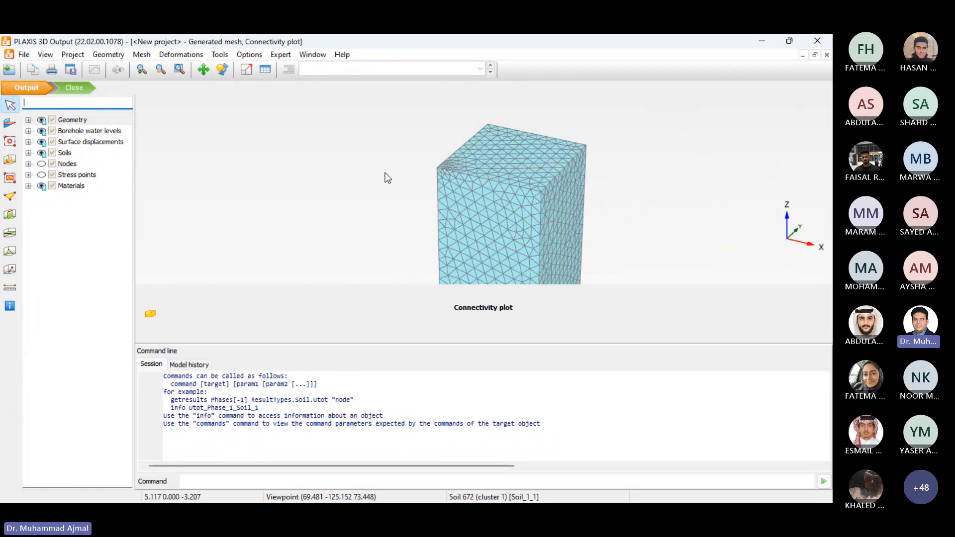
{"action": "left_click", "coordinate": [82, 88]}
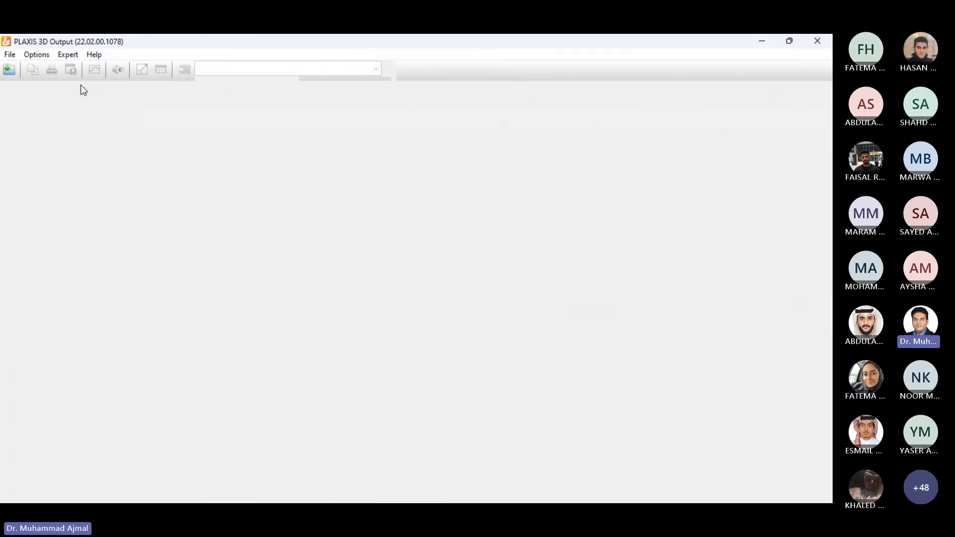
Step: Try a mesh with Very coarse element distribution and inspect its connectivity plot in PLAXIS 3D Output
{"action": "left_click", "coordinate": [178, 205]}
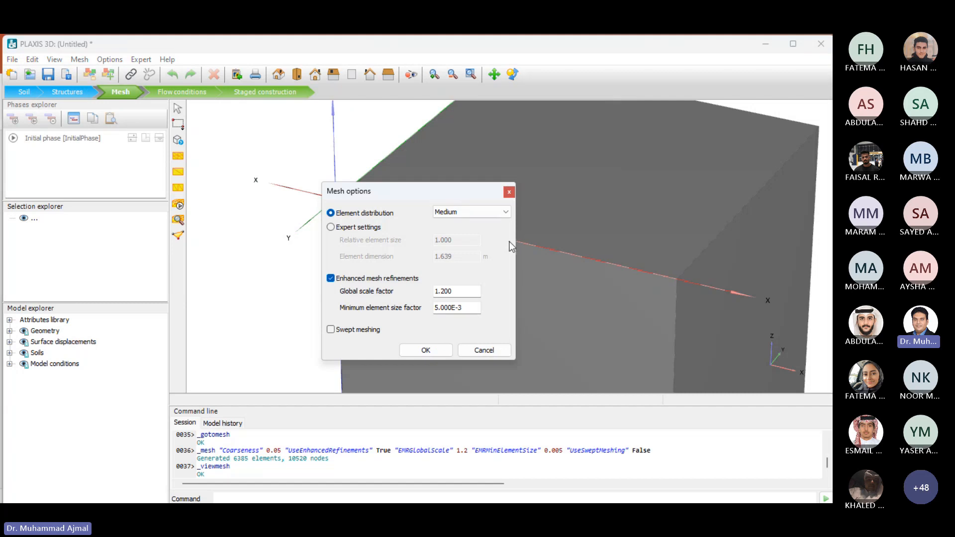
{"action": "left_click", "coordinate": [469, 212]}
{"action": "left_click", "coordinate": [470, 223]}
{"action": "left_click", "coordinate": [426, 350]}
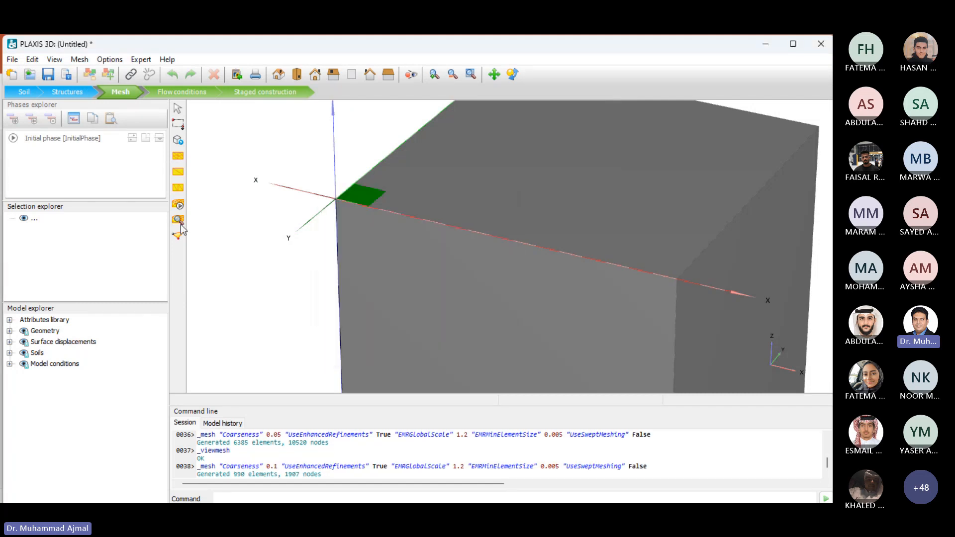
{"action": "left_click", "coordinate": [177, 221]}
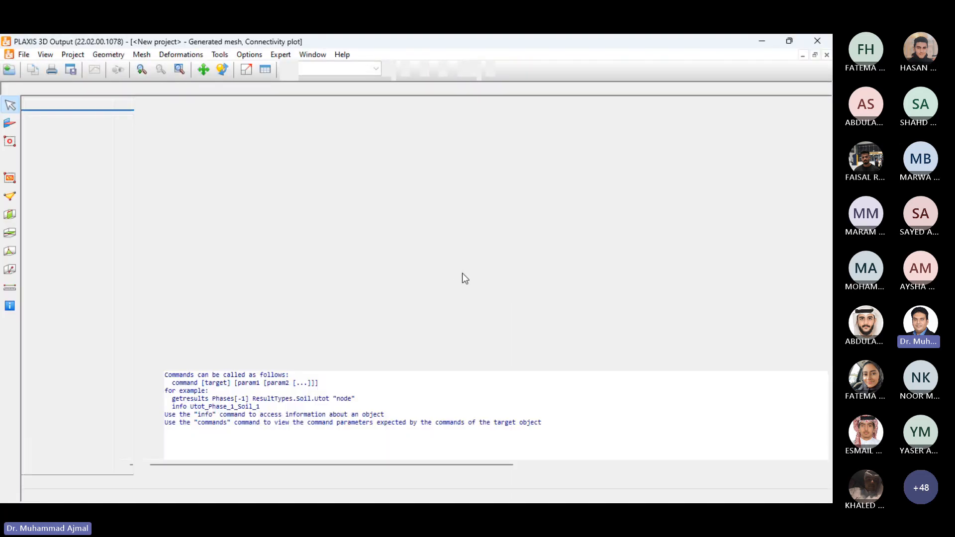
{"action": "scroll", "coordinate": [461, 183], "scroll_direction": "up", "scroll_amount": 3}
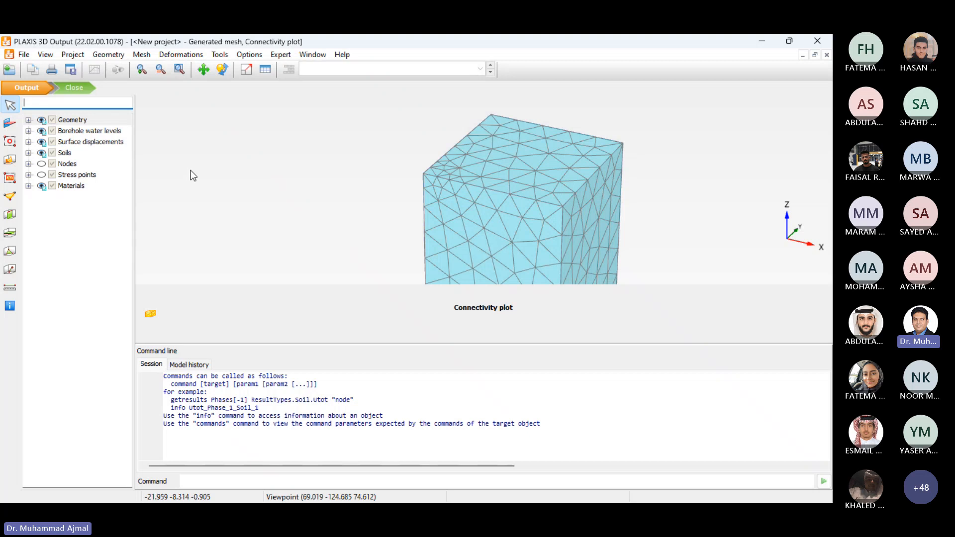
{"action": "left_click", "coordinate": [75, 87]}
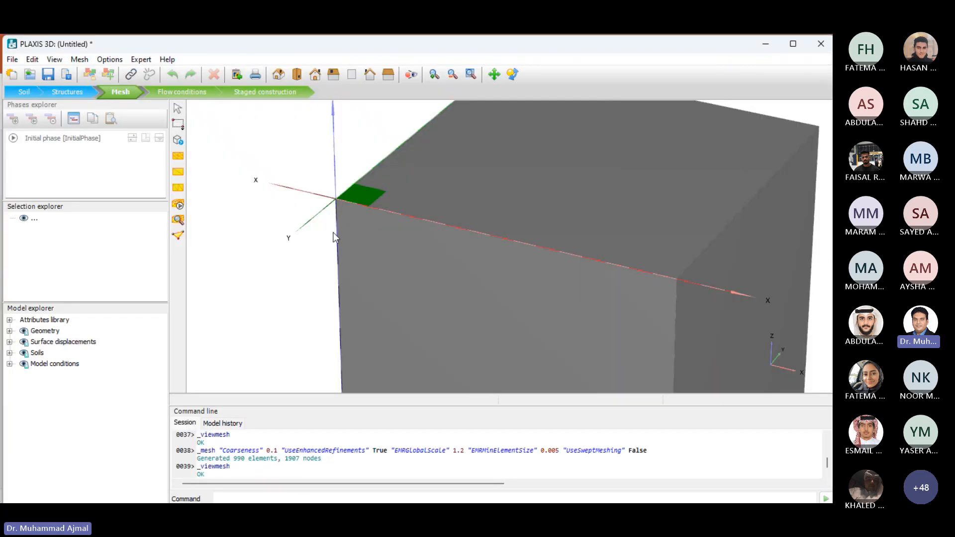
Step: Regenerate the mesh with Medium element distribution, check it in PLAXIS 3D Output, and return to PLAXIS 3D
{"action": "left_click", "coordinate": [179, 203]}
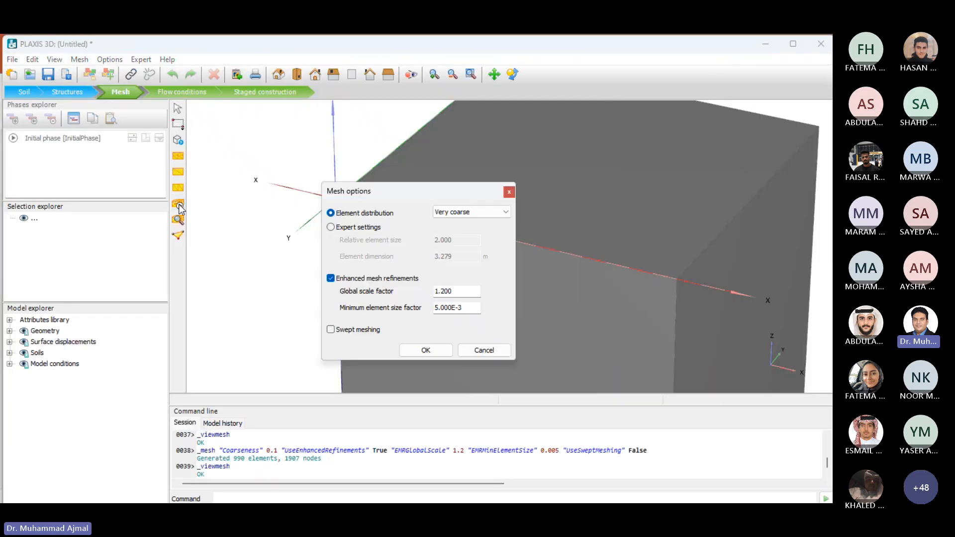
{"action": "left_click", "coordinate": [473, 214]}
{"action": "left_click", "coordinate": [466, 238]}
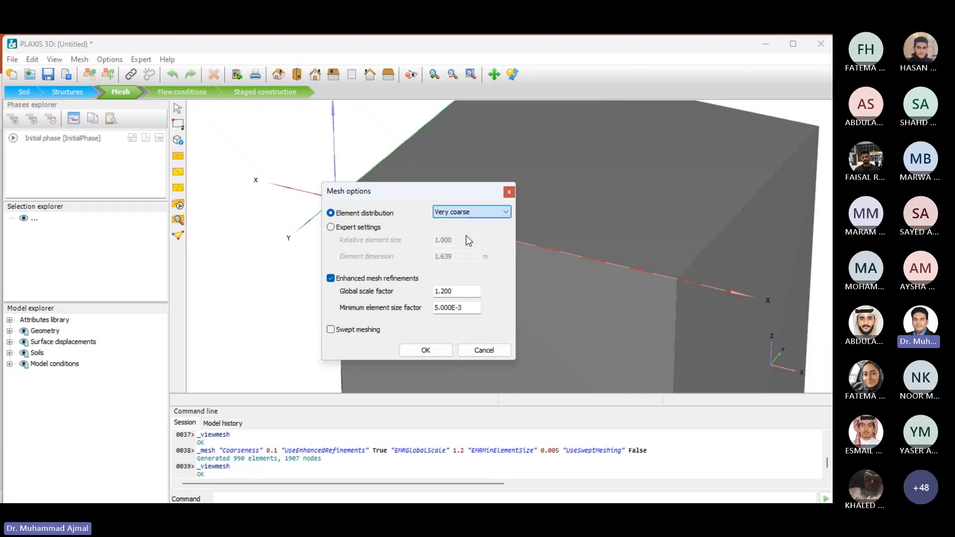
{"action": "left_click", "coordinate": [426, 350]}
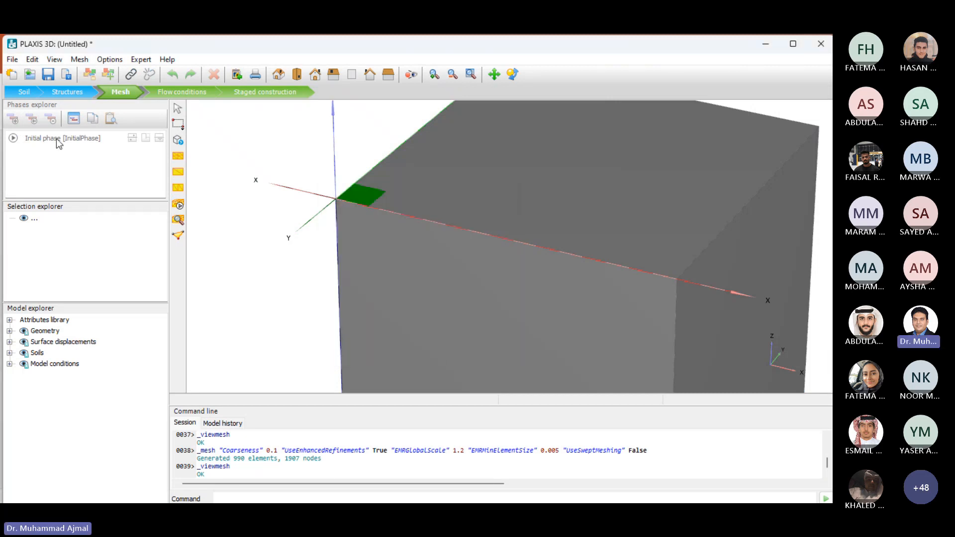
{"action": "left_click", "coordinate": [179, 220]}
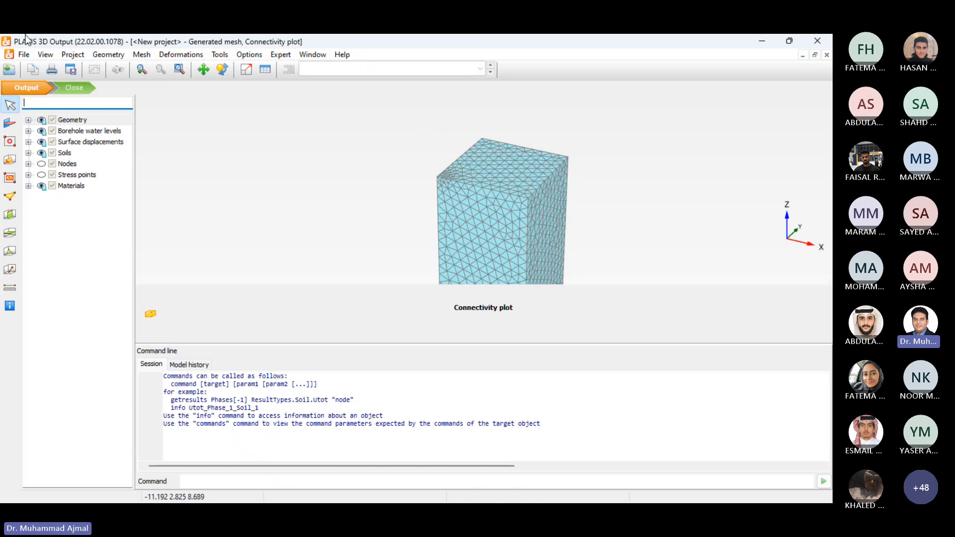
{"action": "left_click", "coordinate": [85, 83]}
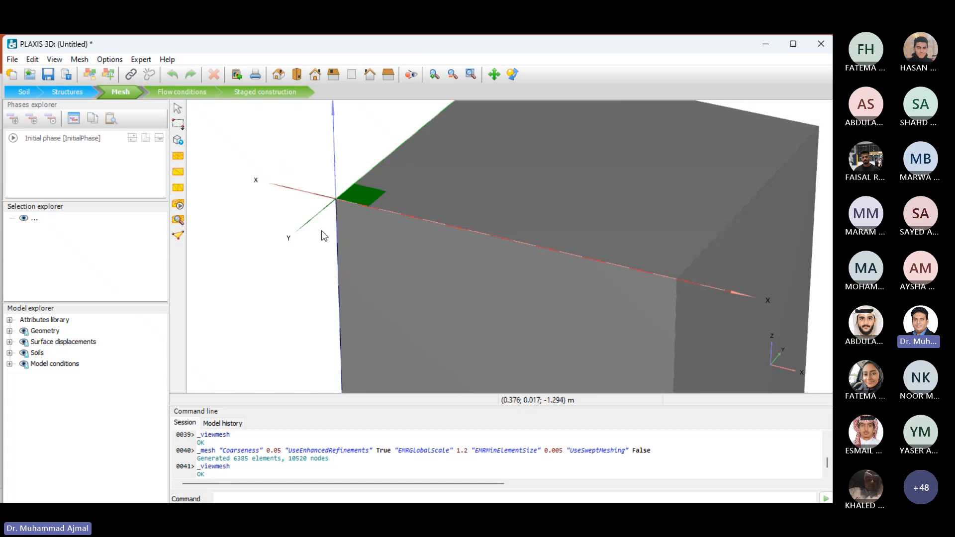
Step: Go to Staged construction mode and review the calculation settings of the initial phase
{"action": "left_click", "coordinate": [253, 92]}
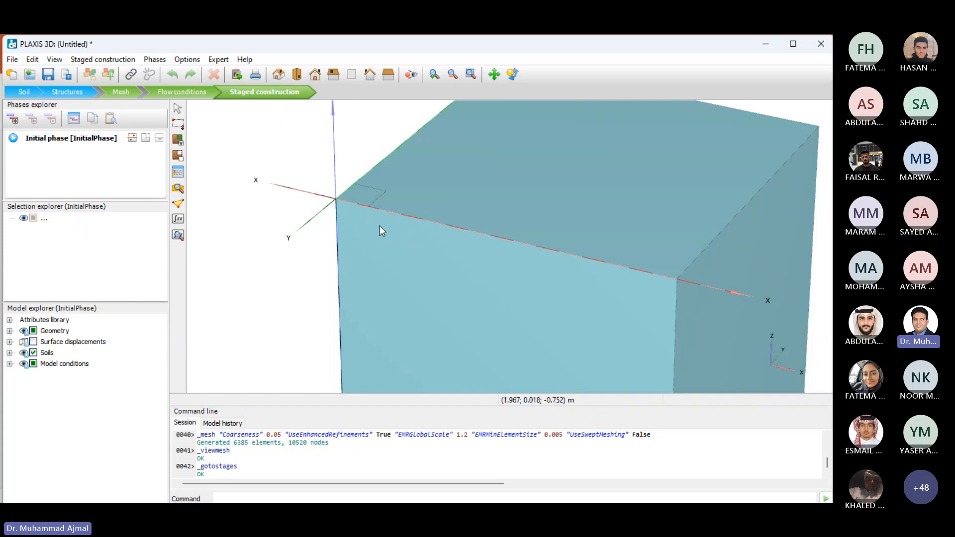
{"action": "double_click", "coordinate": [75, 139]}
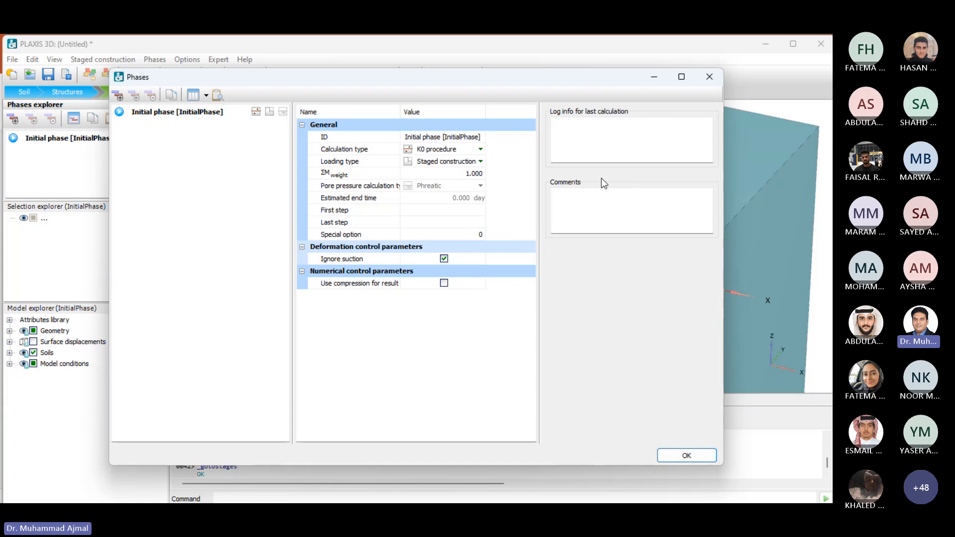
{"action": "left_click", "coordinate": [708, 78]}
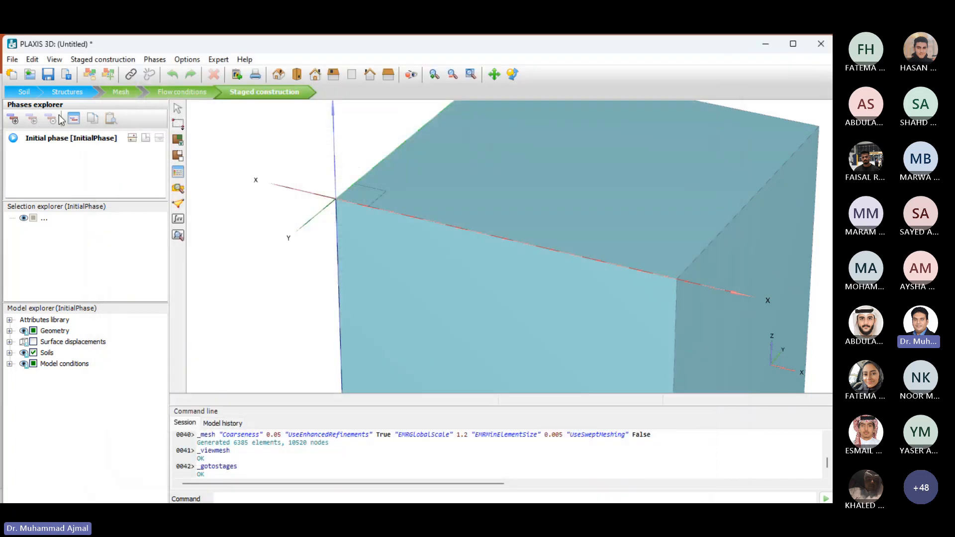
Step: Add a calculation phase following the initial phase and enter Settlement as its ID
{"action": "left_click", "coordinate": [14, 120]}
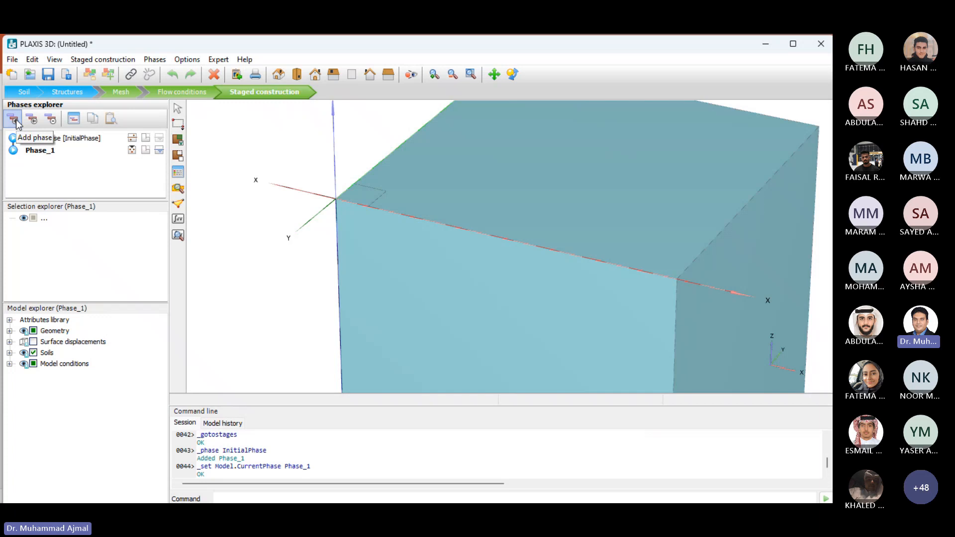
{"action": "double_click", "coordinate": [55, 151]}
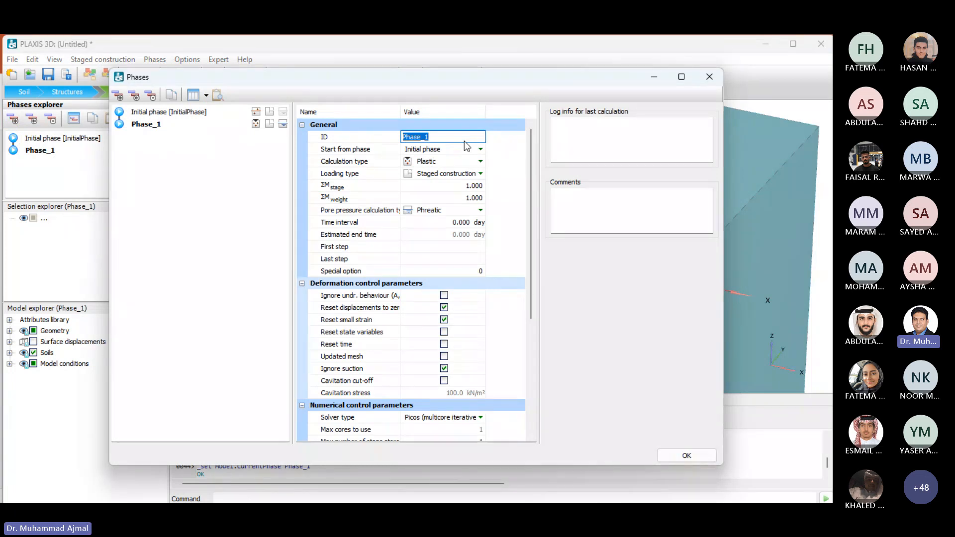
{"action": "type", "text": "Settlement"}
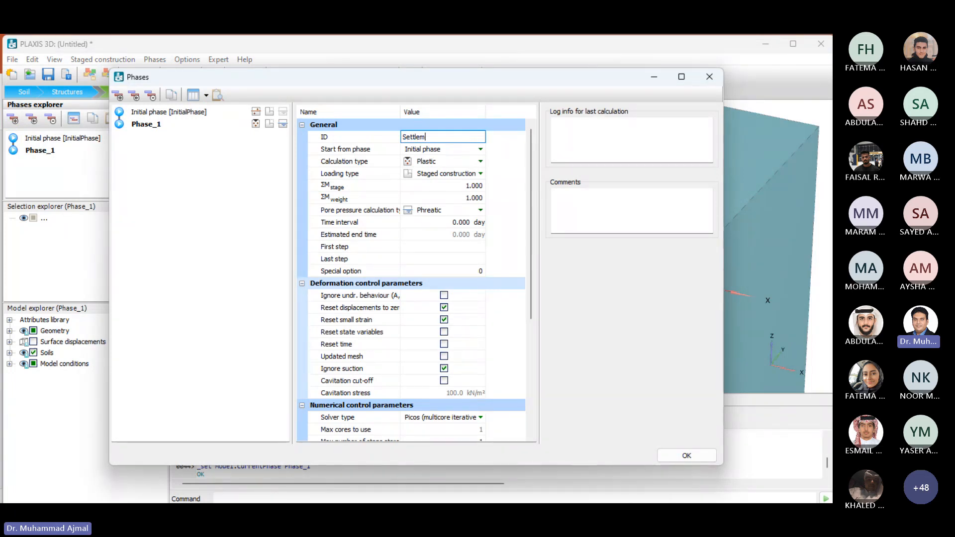
Step: Keep Plastic as the Settlement phase's calculation type, review its deformation and numerical control parameters, and accept the phase settings
{"action": "left_click", "coordinate": [521, 142]}
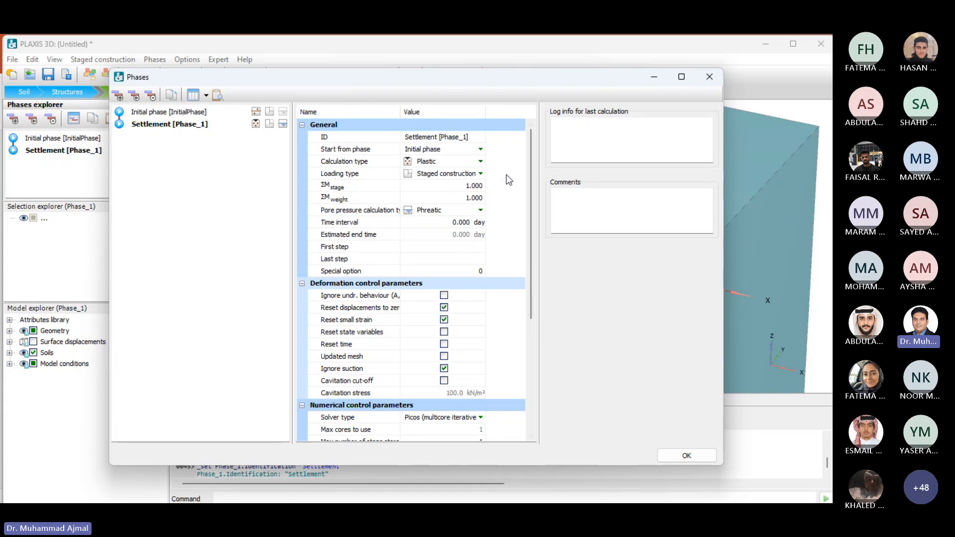
{"action": "left_click", "coordinate": [480, 162]}
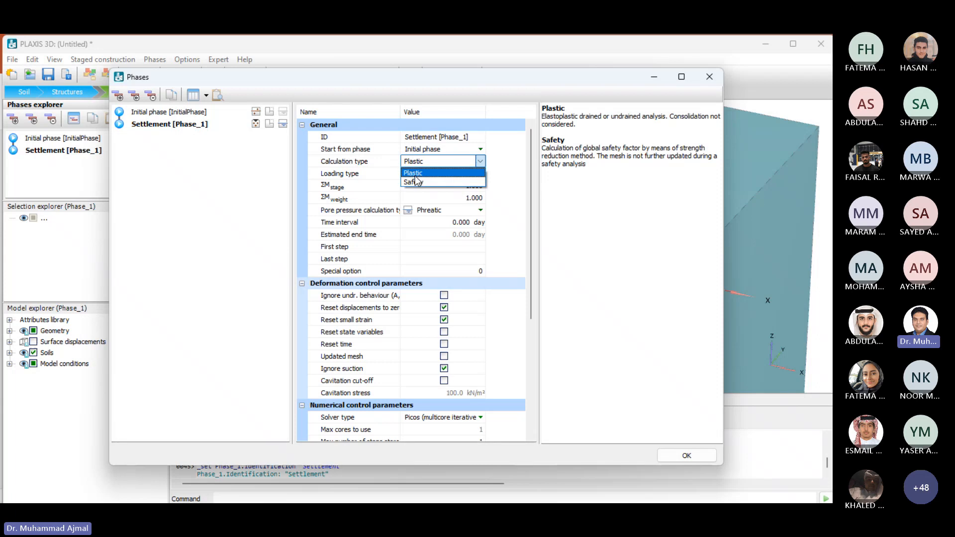
{"action": "left_click", "coordinate": [471, 173]}
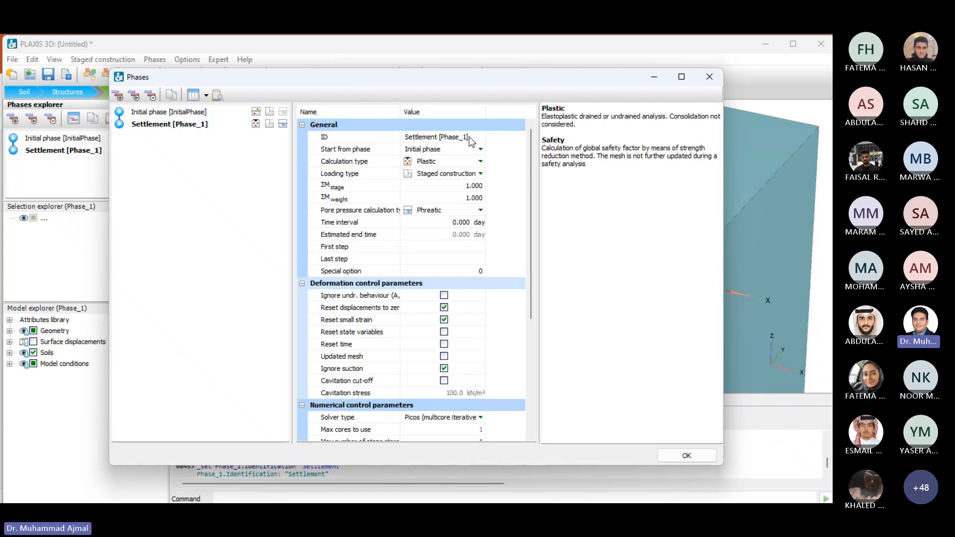
{"action": "left_click", "coordinate": [480, 162]}
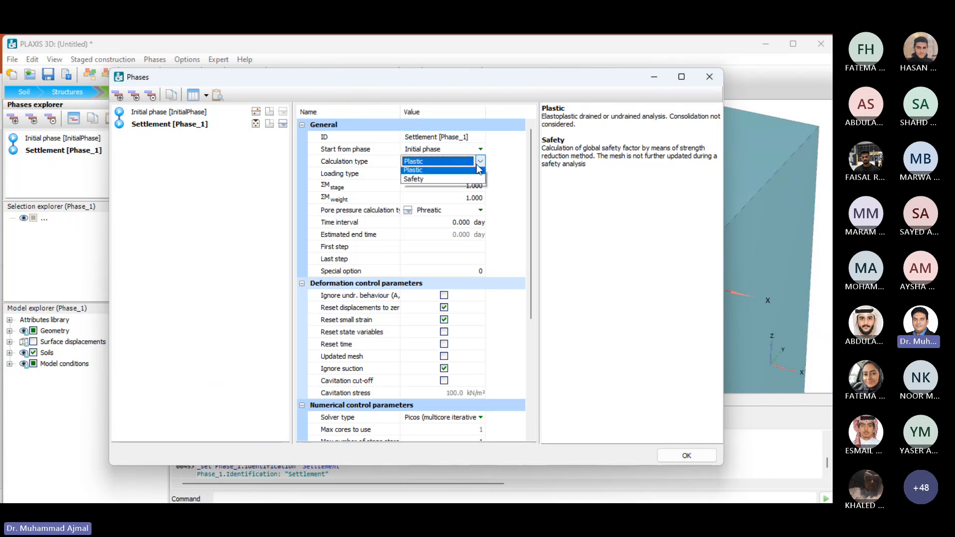
{"action": "left_click", "coordinate": [476, 169]}
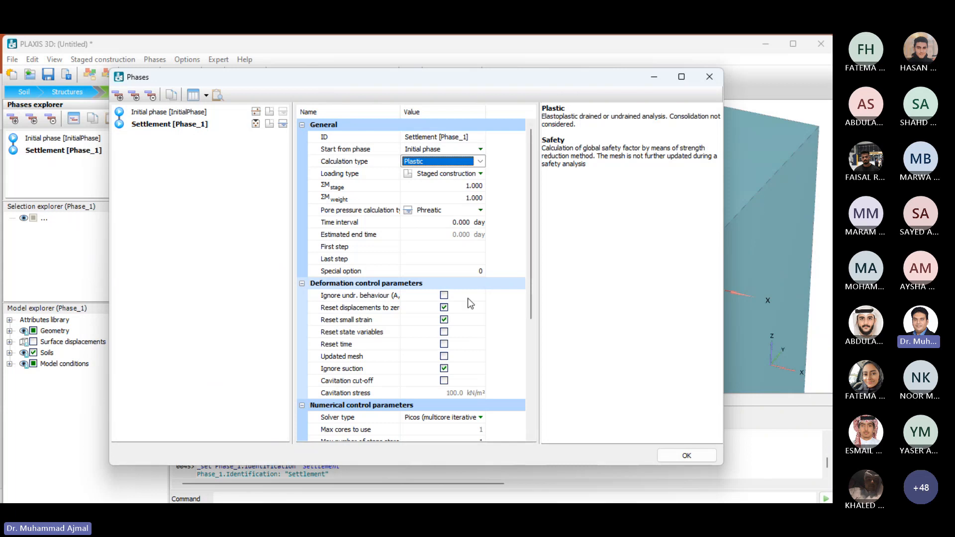
{"action": "scroll", "coordinate": [464, 289], "scroll_direction": "down", "scroll_amount": 2}
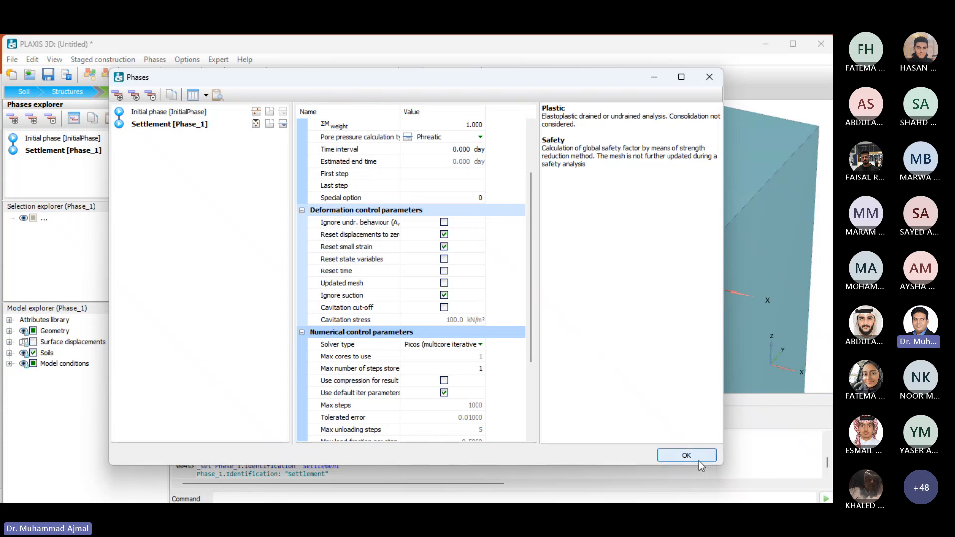
{"action": "left_click", "coordinate": [686, 455]}
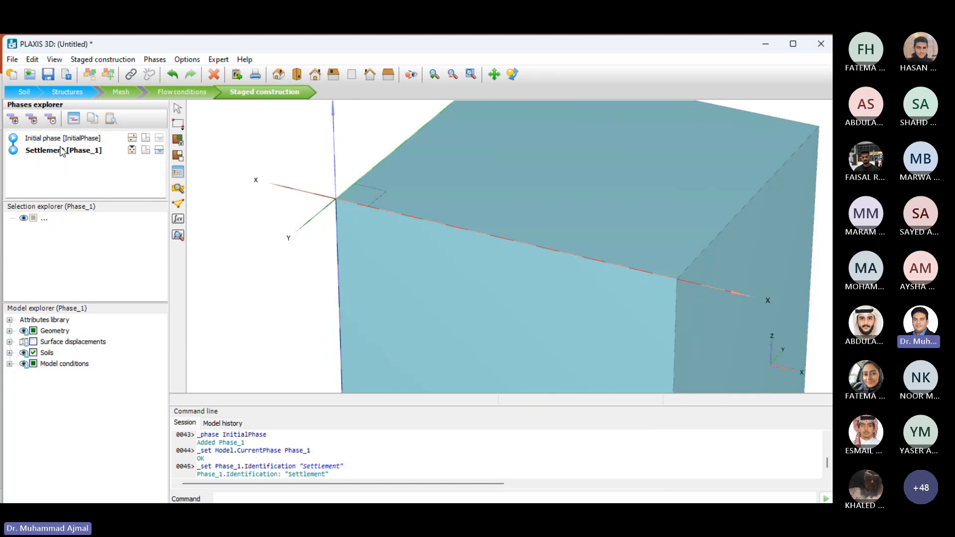
Step: Check which model components are active in the initial phase and activate the surface displacements in the Settlement phase
{"action": "left_click", "coordinate": [50, 139]}
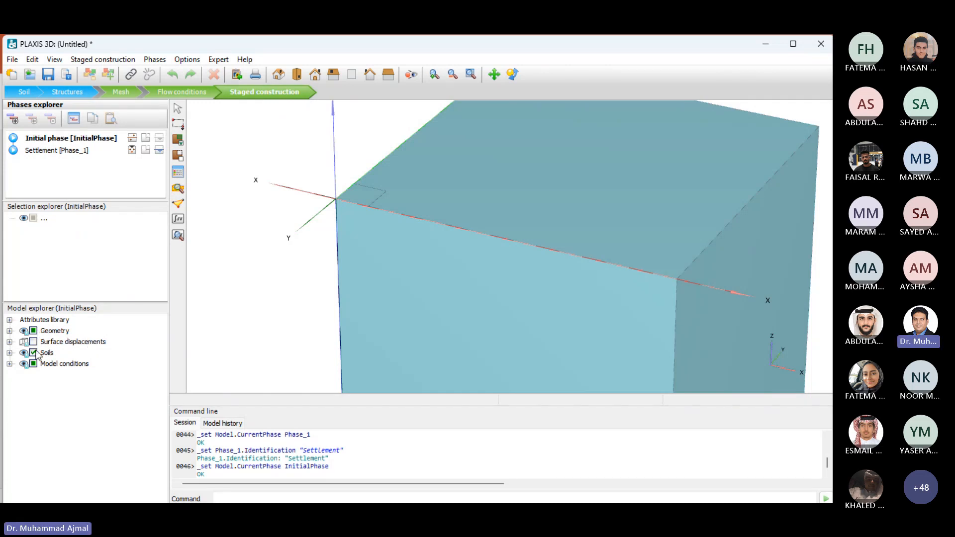
{"action": "left_click", "coordinate": [33, 353]}
{"action": "left_click", "coordinate": [33, 353]}
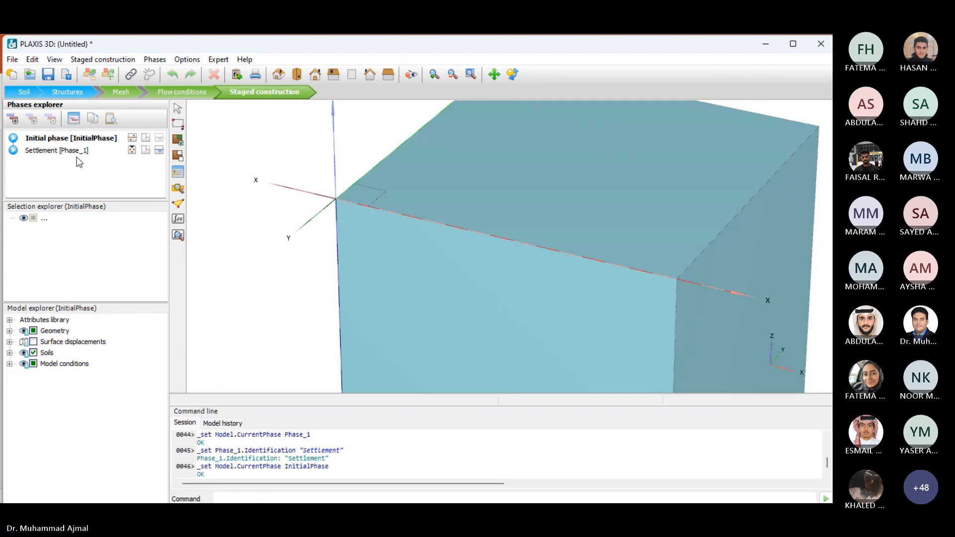
{"action": "left_click", "coordinate": [42, 149]}
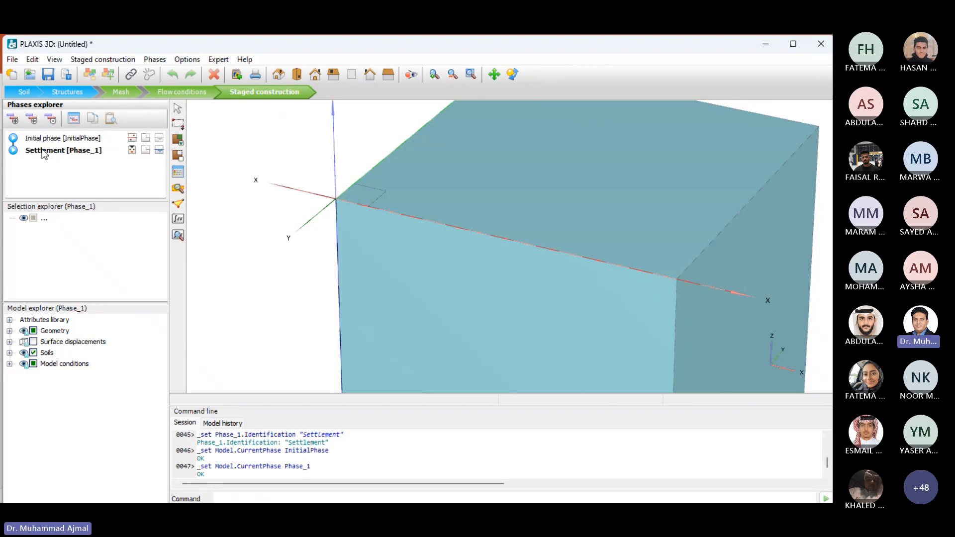
{"action": "left_click", "coordinate": [34, 342]}
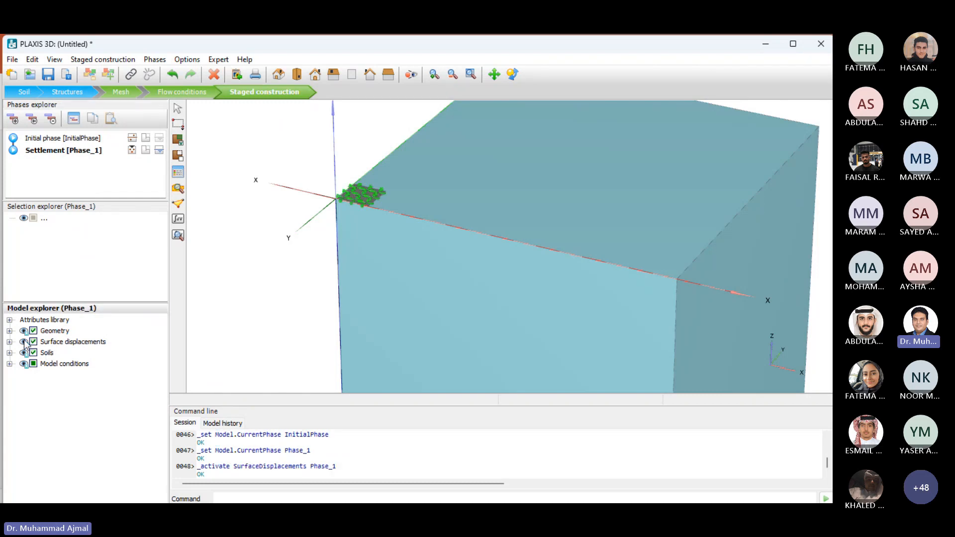
{"action": "left_click", "coordinate": [34, 343]}
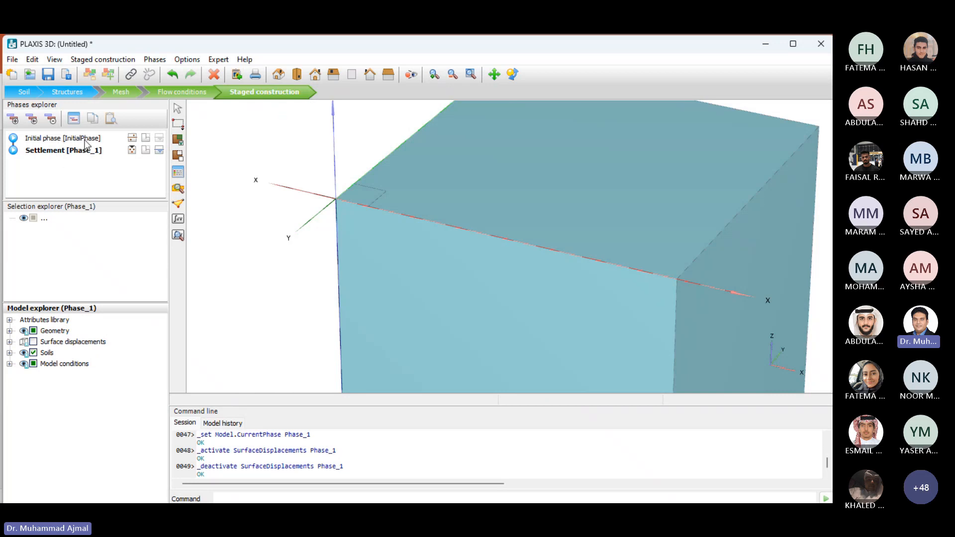
{"action": "left_click", "coordinate": [33, 342]}
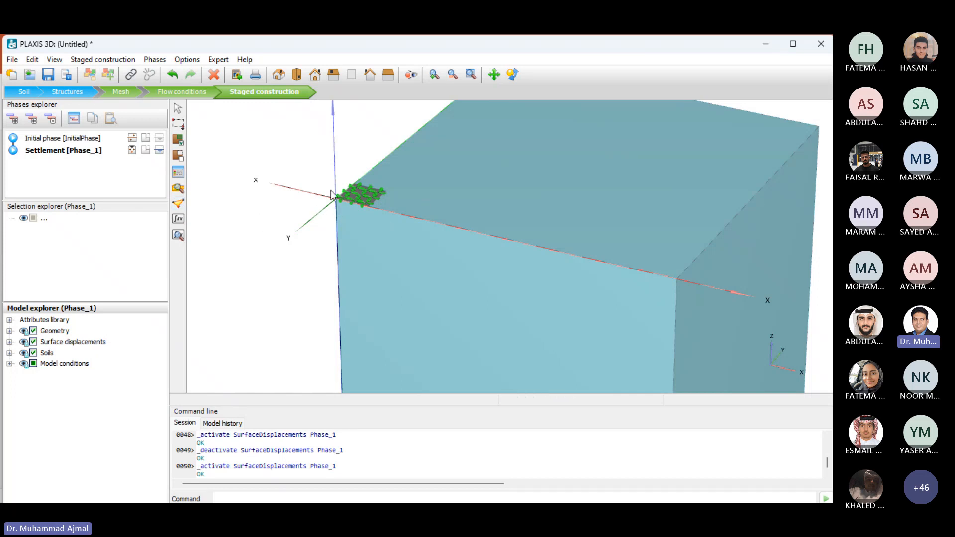
Step: Select the footing corner node at (0, 0, 0) as a pre-calculation curve point and calculate the phases
{"action": "left_click", "coordinate": [178, 204]}
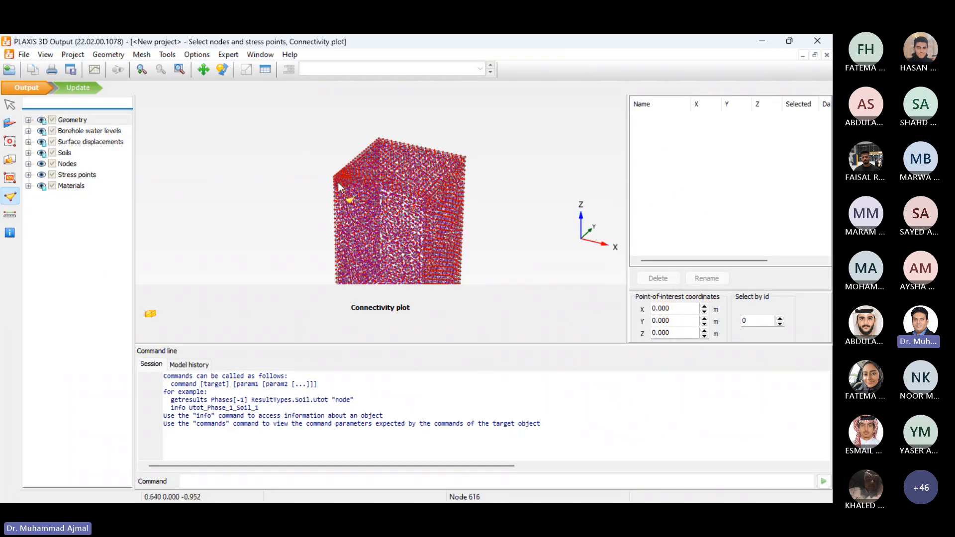
{"action": "scroll", "coordinate": [338, 185], "scroll_direction": "up", "scroll_amount": 1}
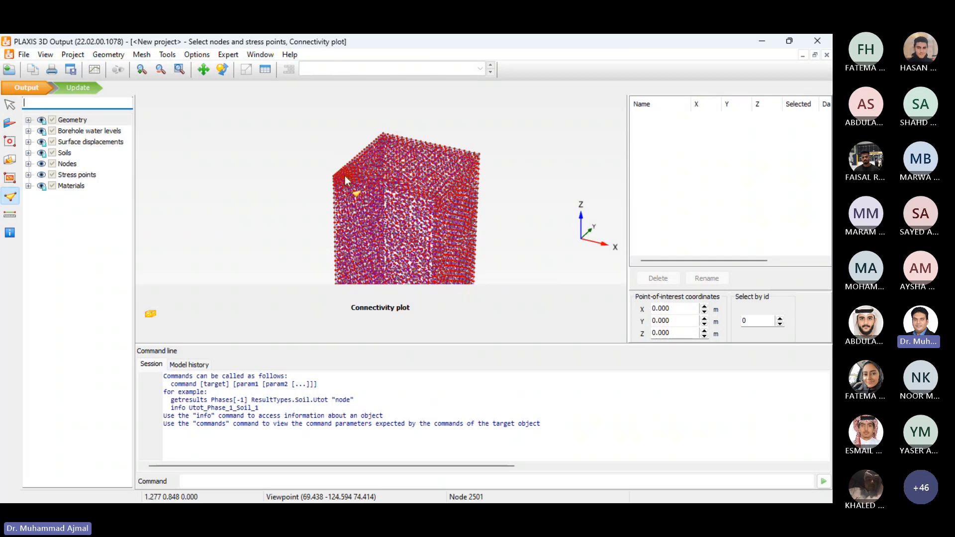
{"action": "scroll", "coordinate": [344, 175], "scroll_direction": "up", "scroll_amount": 5}
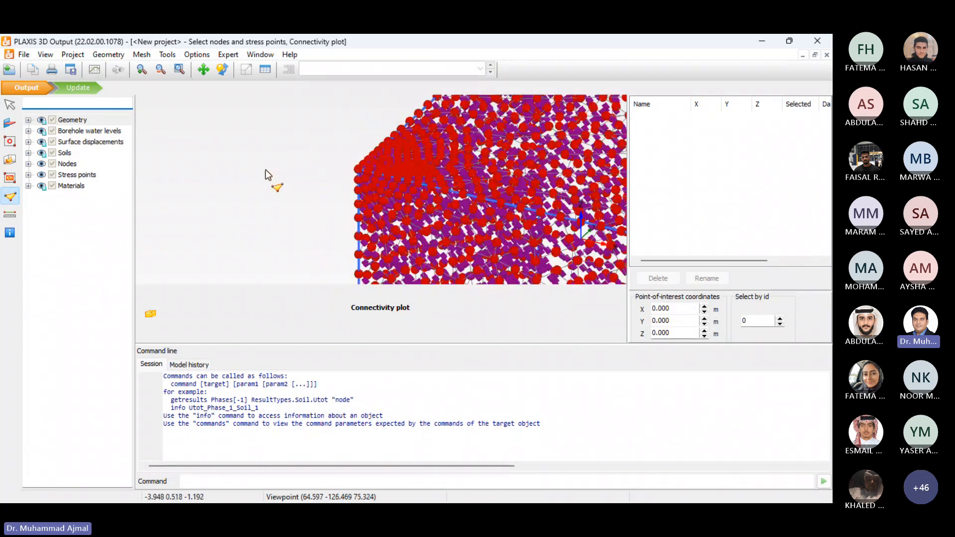
{"action": "scroll", "coordinate": [304, 176], "scroll_direction": "up", "scroll_amount": 4}
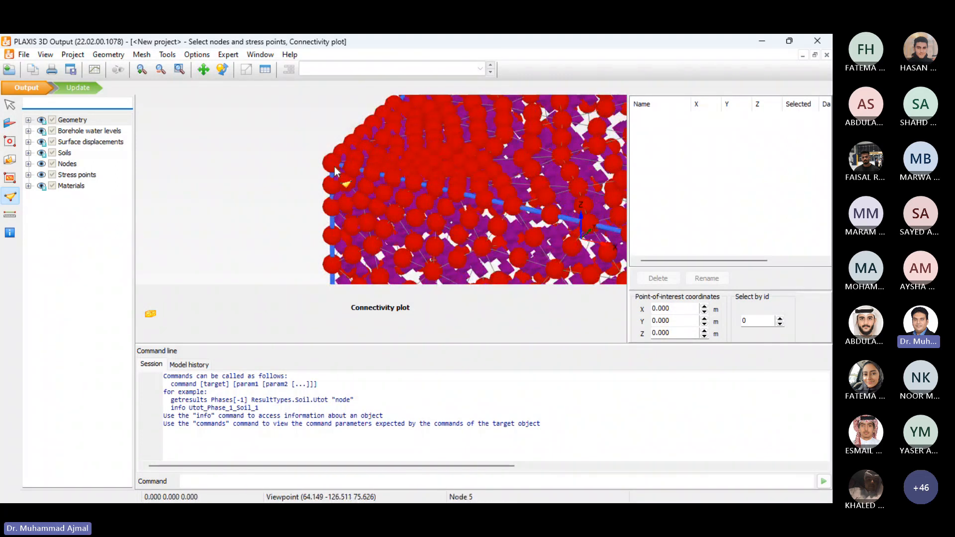
{"action": "left_click", "coordinate": [333, 165]}
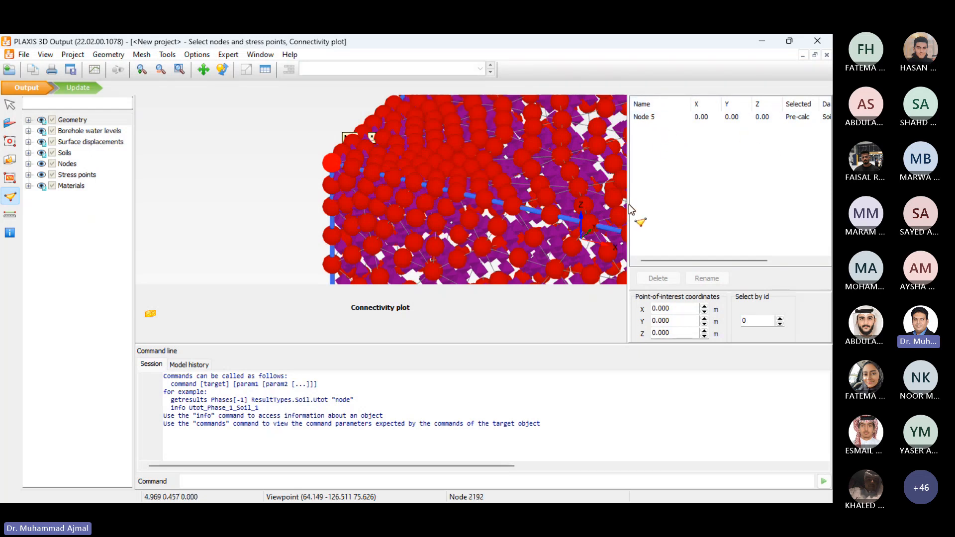
{"action": "left_click", "coordinate": [815, 55]}
{"action": "left_click_drag", "start_coordinate": [595, 154], "coordinate": [747, 163]}
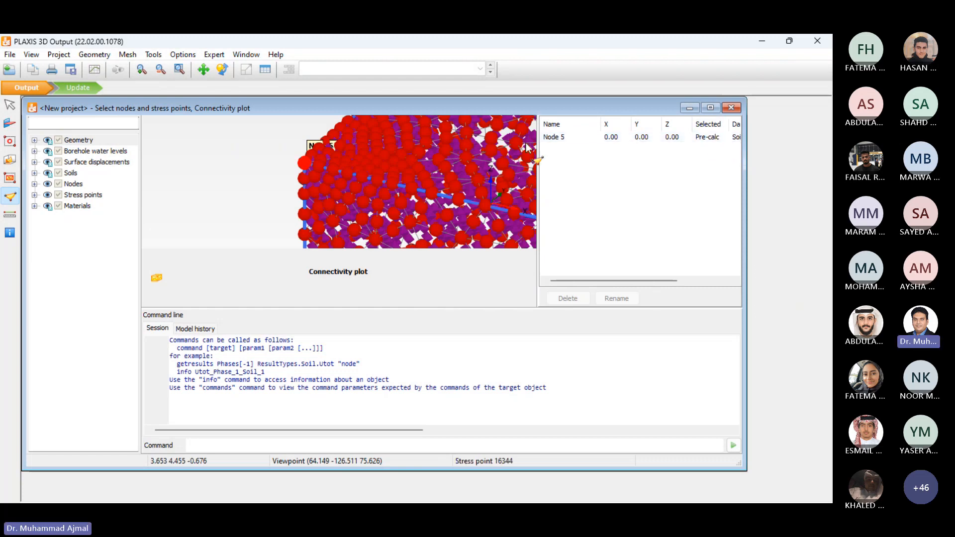
{"action": "left_click", "coordinate": [710, 108]}
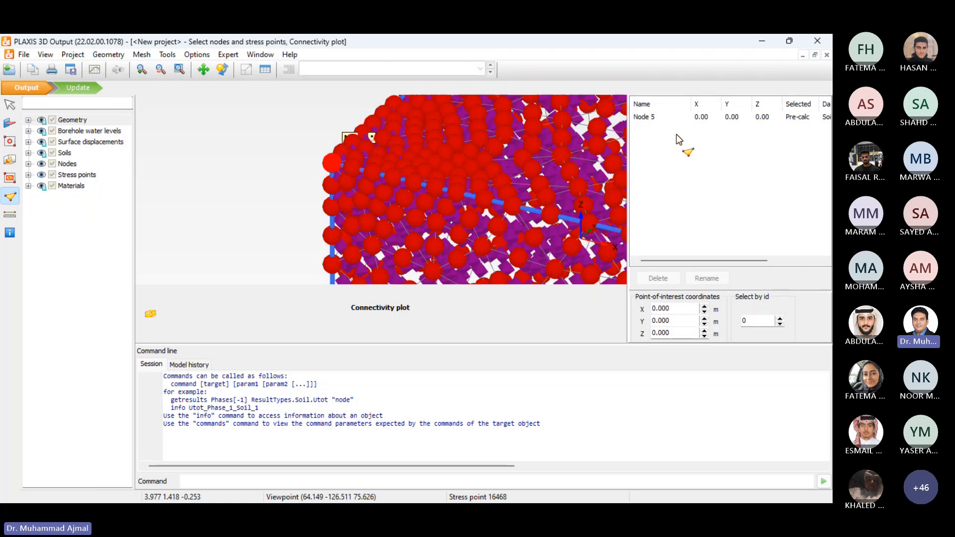
{"action": "left_click", "coordinate": [80, 89]}
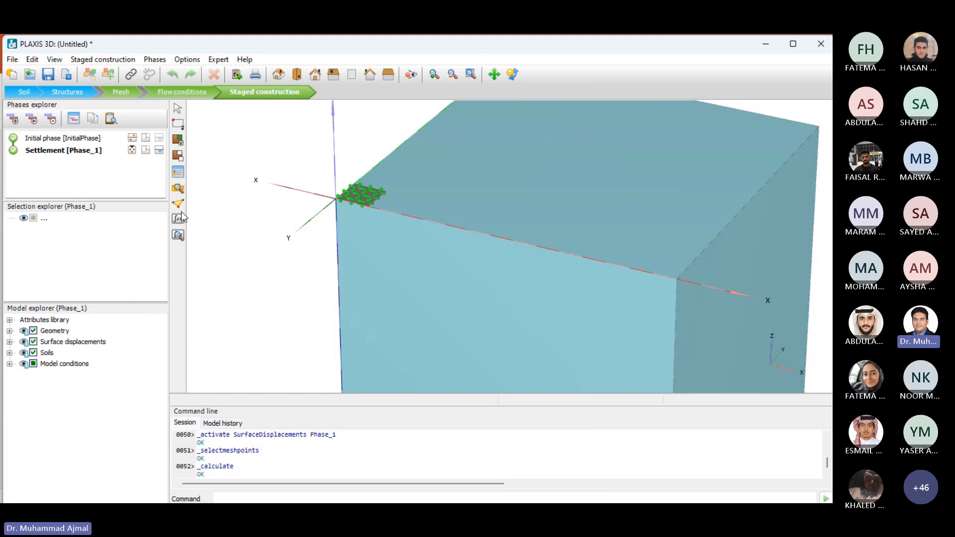
Step: Open the Settlement phase's calculation results in PLAXIS 3D Output and examine the deformed mesh around the footing corner
{"action": "left_click", "coordinate": [179, 239]}
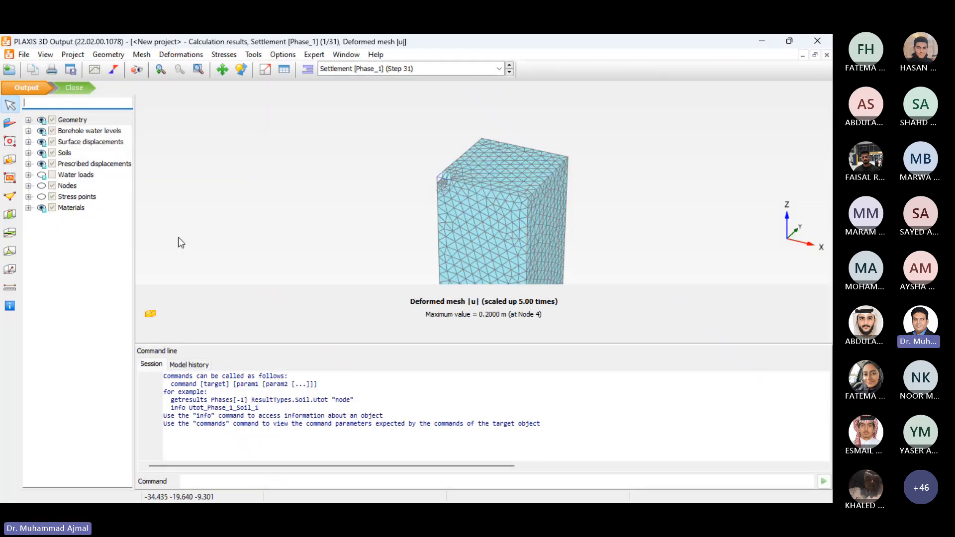
{"action": "scroll", "coordinate": [458, 180], "scroll_direction": "up", "scroll_amount": 3}
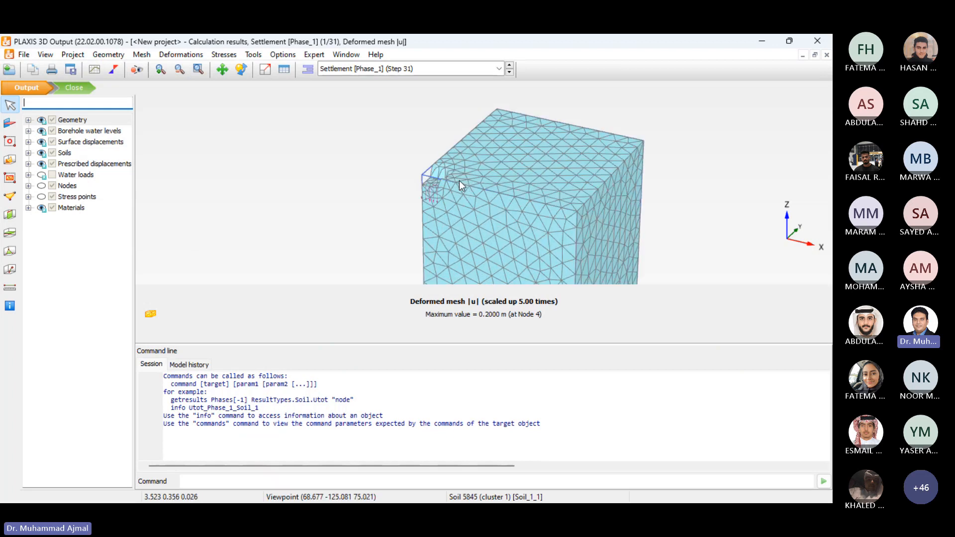
{"action": "scroll", "coordinate": [459, 181], "scroll_direction": "up", "scroll_amount": 1}
{"action": "scroll", "coordinate": [443, 195], "scroll_direction": "up", "scroll_amount": 1}
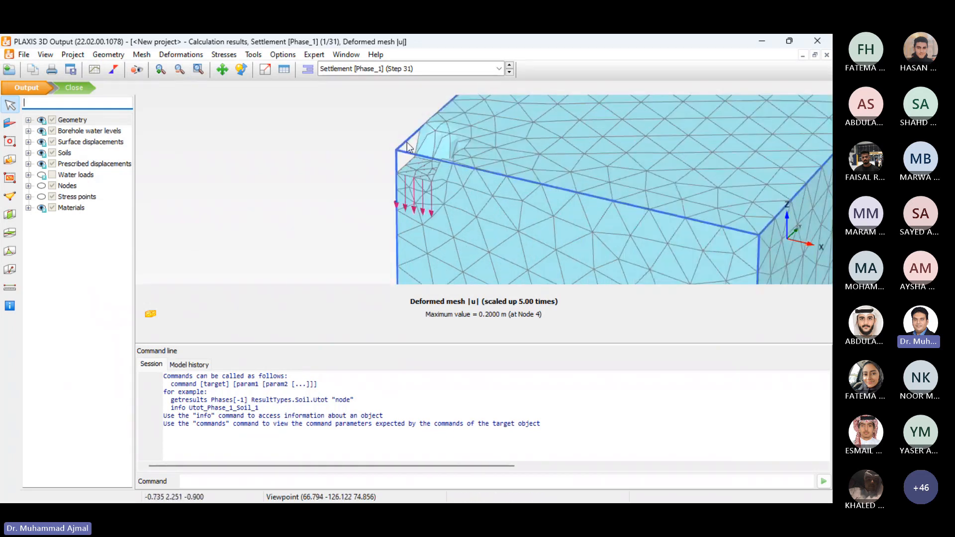
{"action": "scroll", "coordinate": [431, 165], "scroll_direction": "up", "scroll_amount": 1}
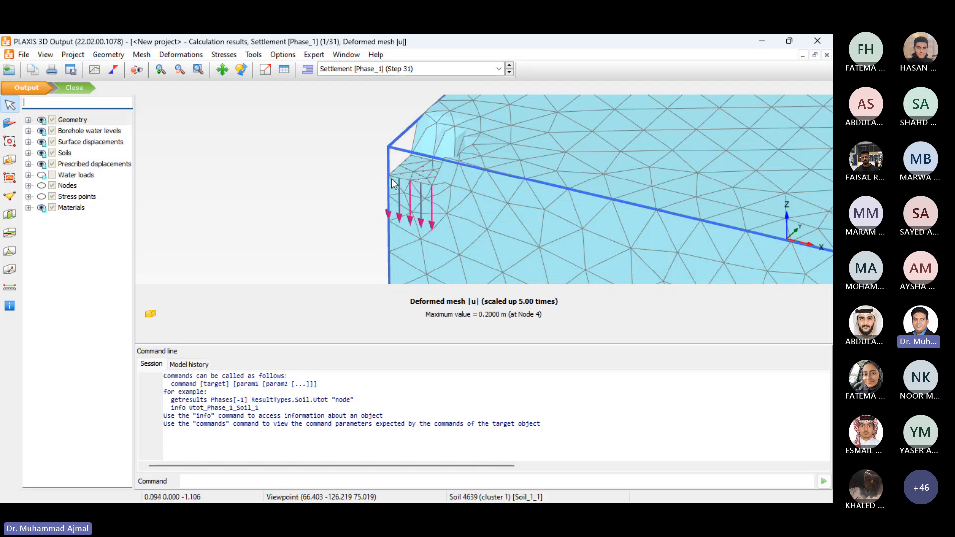
{"action": "scroll", "coordinate": [312, 121], "scroll_direction": "down", "scroll_amount": 1}
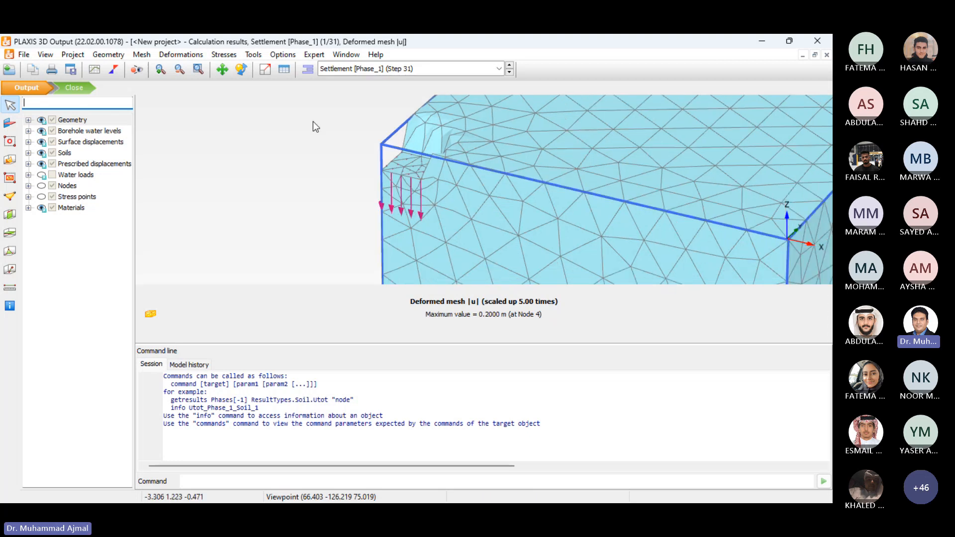
{"action": "scroll", "coordinate": [312, 122], "scroll_direction": "down", "scroll_amount": 3}
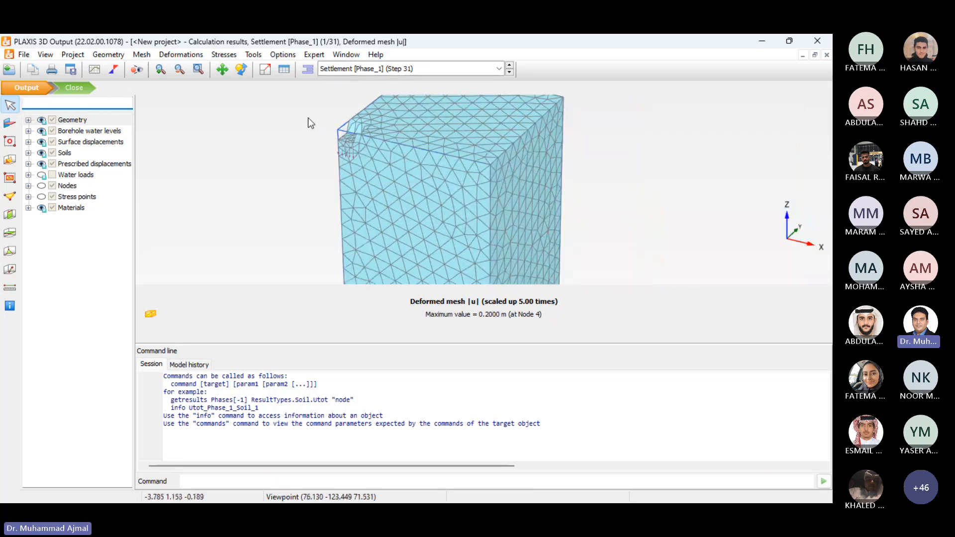
{"action": "scroll", "coordinate": [308, 118], "scroll_direction": "down", "scroll_amount": 3}
{"action": "scroll", "coordinate": [269, 99], "scroll_direction": "up", "scroll_amount": 2}
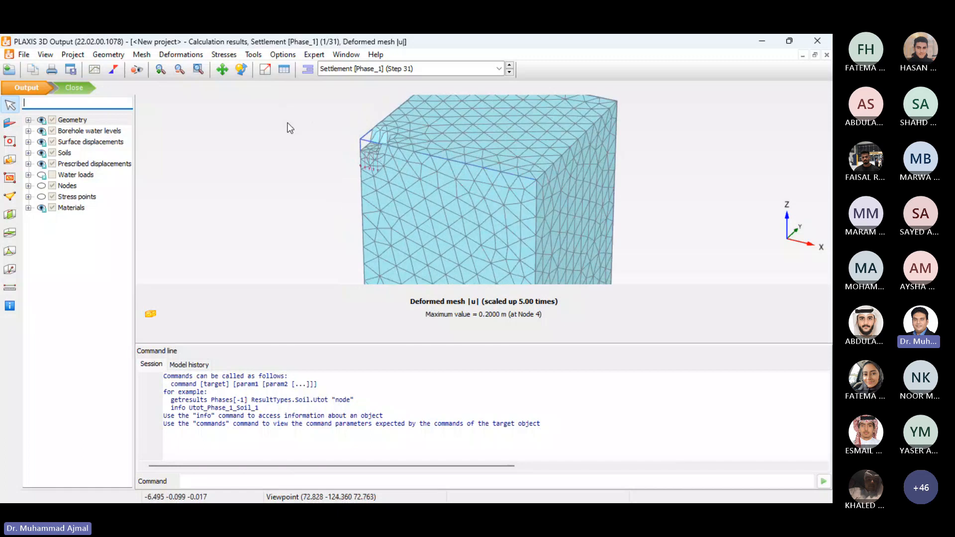
{"action": "scroll", "coordinate": [287, 125], "scroll_direction": "down", "scroll_amount": 2}
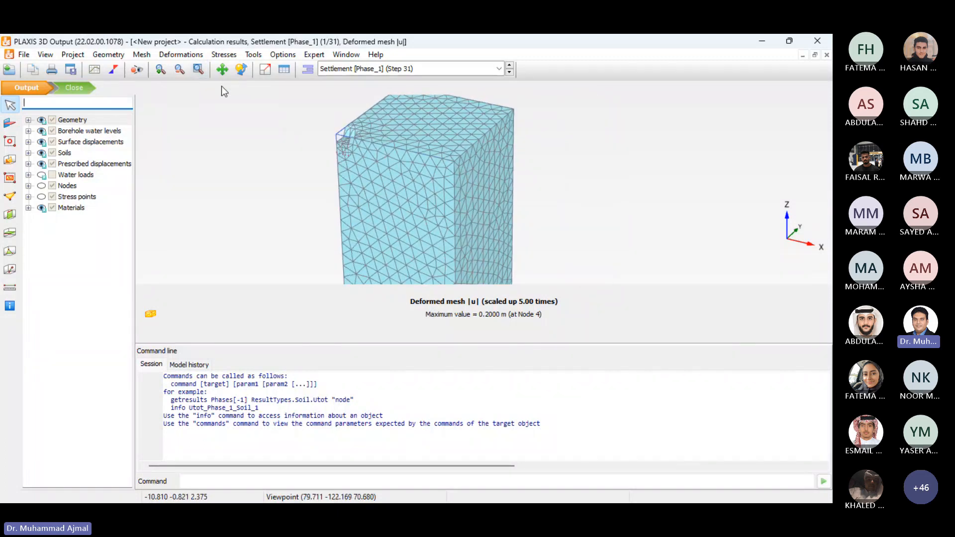
Step: Display the total vertical displacements u_z of the Settlement phase and examine their distribution beneath the footing
{"action": "left_click", "coordinate": [192, 56]}
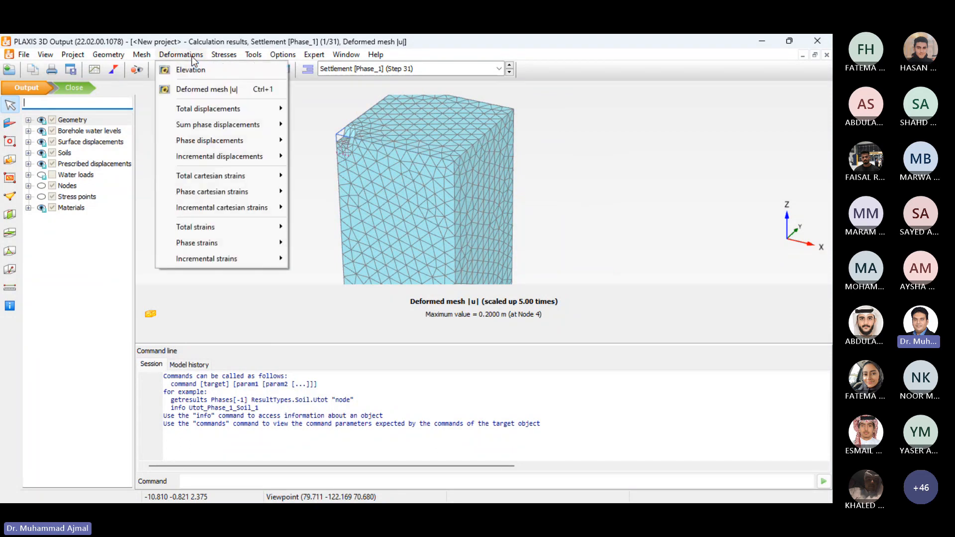
{"action": "mouse_move", "coordinate": [207, 108]}
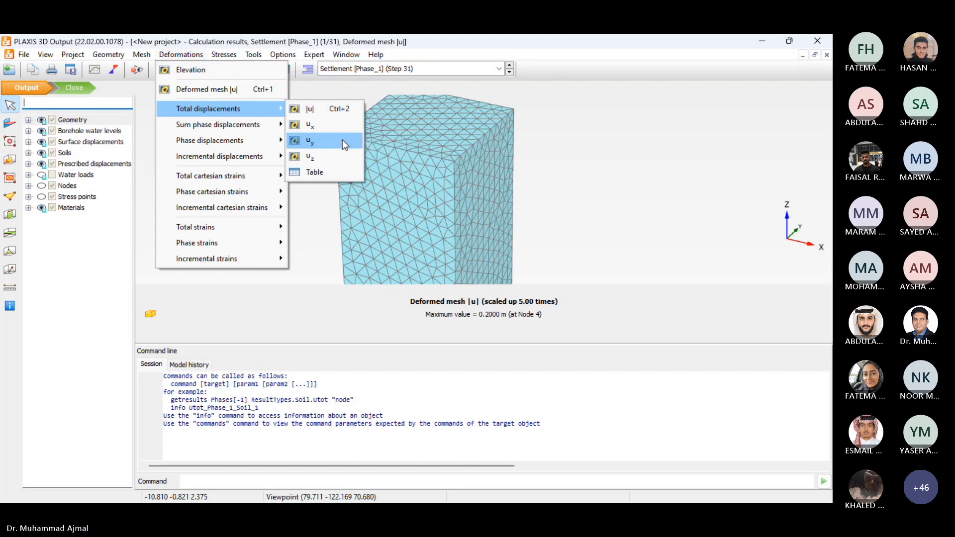
{"action": "left_click", "coordinate": [327, 158]}
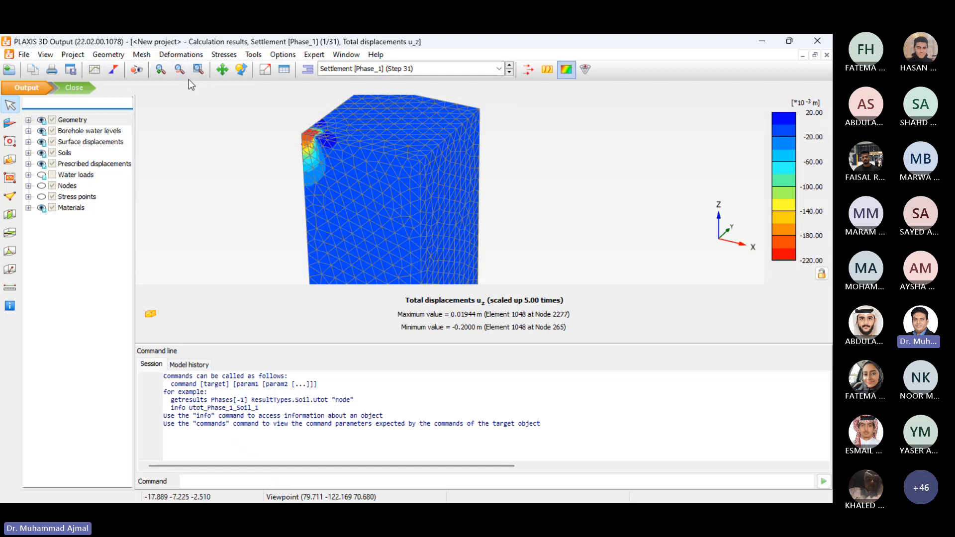
{"action": "left_click", "coordinate": [161, 69]}
{"action": "left_click_drag", "start_coordinate": [282, 119], "coordinate": [350, 192]}
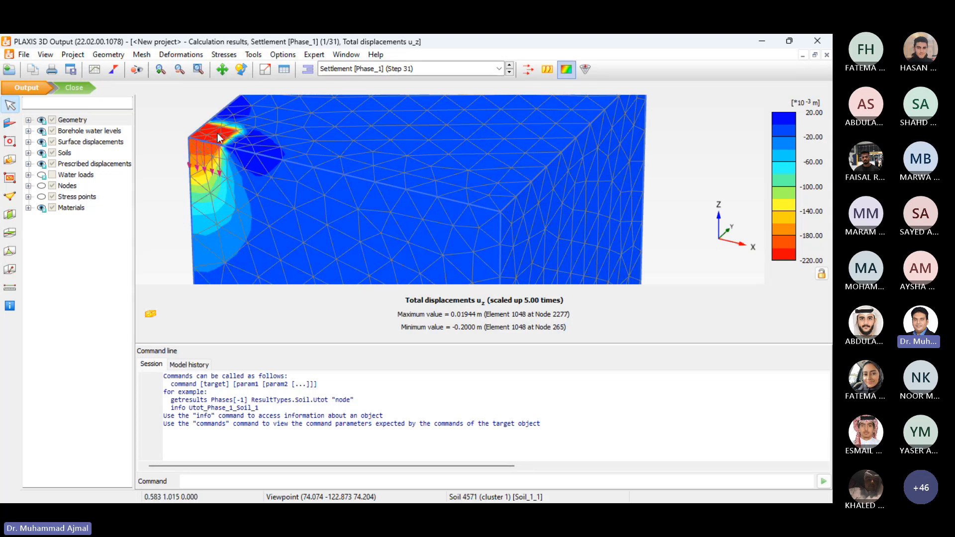
{"action": "scroll", "coordinate": [204, 137], "scroll_direction": "up", "scroll_amount": 4}
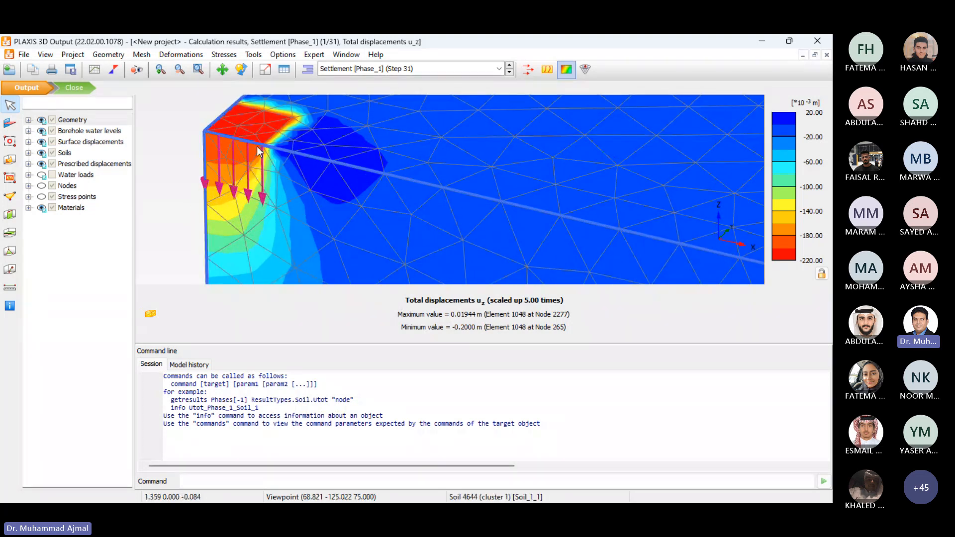
{"action": "scroll", "coordinate": [257, 147], "scroll_direction": "down", "scroll_amount": 1}
{"action": "scroll", "coordinate": [232, 156], "scroll_direction": "down", "scroll_amount": 1}
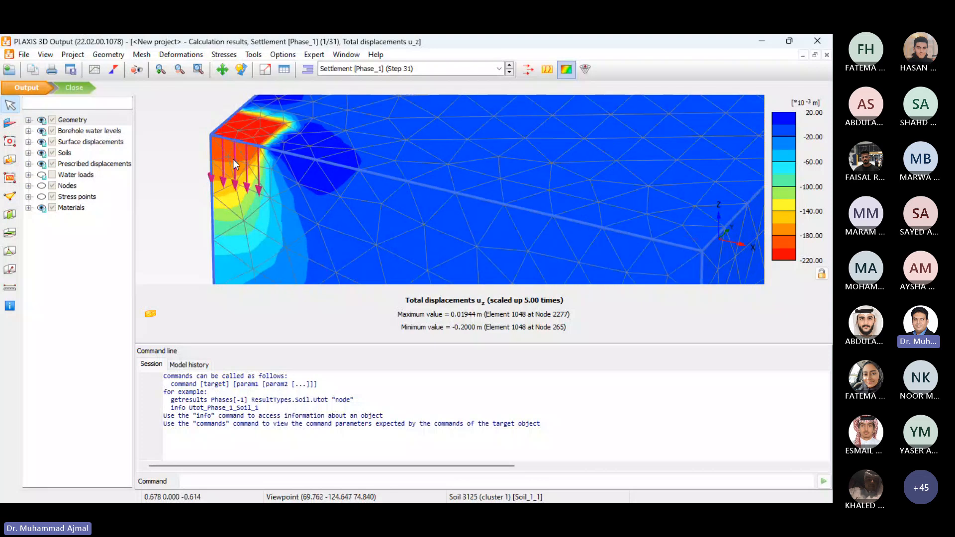
Step: Display the Settlement phase's total displacements u_x, followed by u_y, to compare the horizontal movements around the footing
{"action": "scroll", "coordinate": [226, 199], "scroll_direction": "down", "scroll_amount": 1}
{"action": "scroll", "coordinate": [228, 202], "scroll_direction": "down", "scroll_amount": 2}
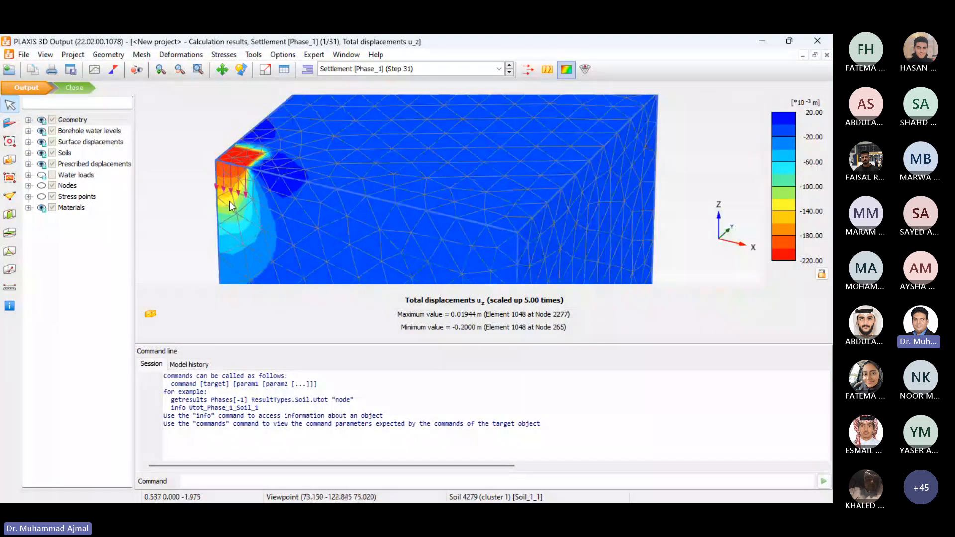
{"action": "scroll", "coordinate": [230, 204], "scroll_direction": "down", "scroll_amount": 1}
{"action": "scroll", "coordinate": [240, 270], "scroll_direction": "up", "scroll_amount": 2}
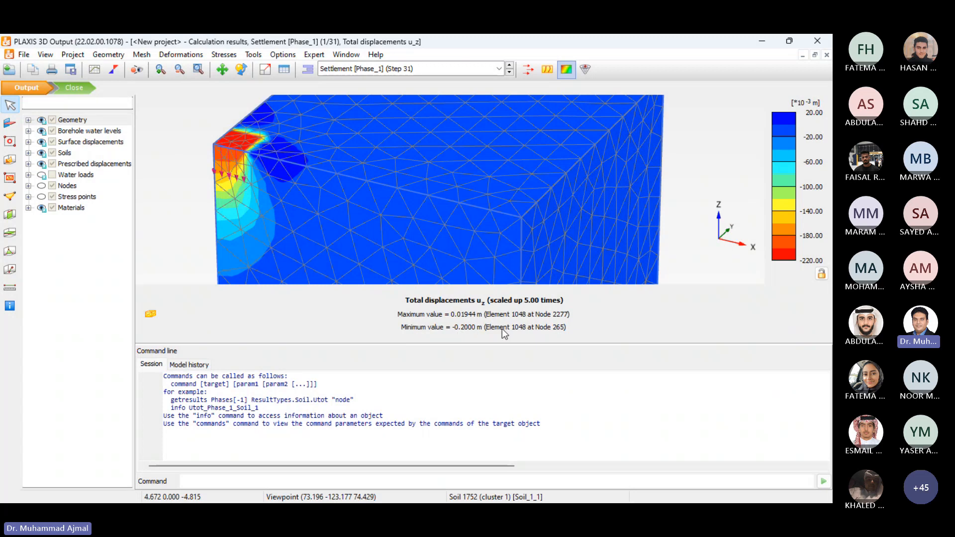
{"action": "left_click", "coordinate": [193, 55]}
{"action": "mouse_move", "coordinate": [215, 113]}
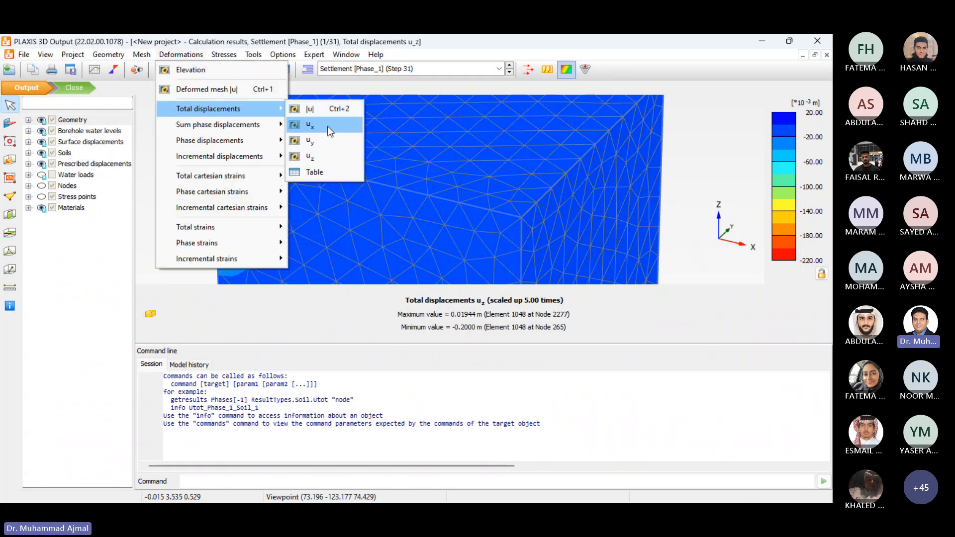
{"action": "left_click", "coordinate": [328, 131]}
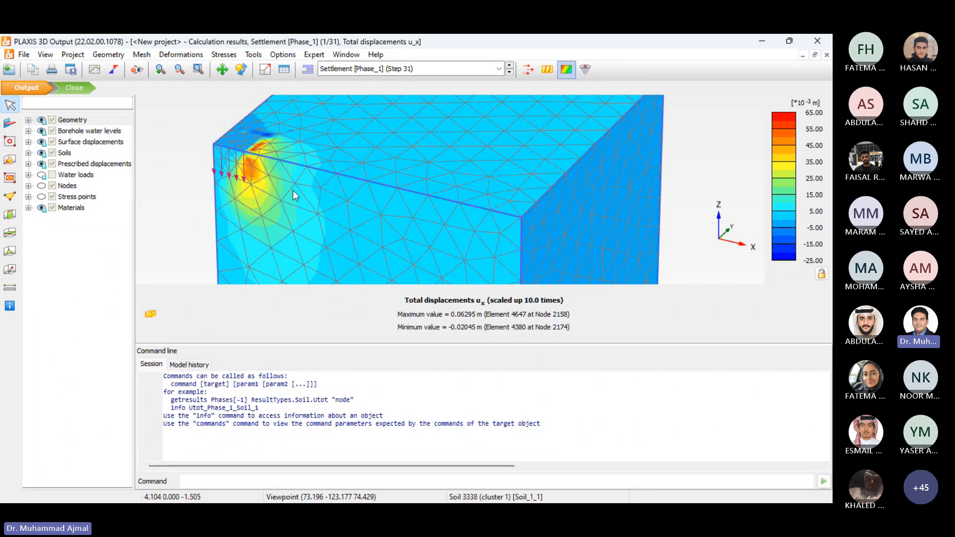
{"action": "left_click", "coordinate": [183, 55]}
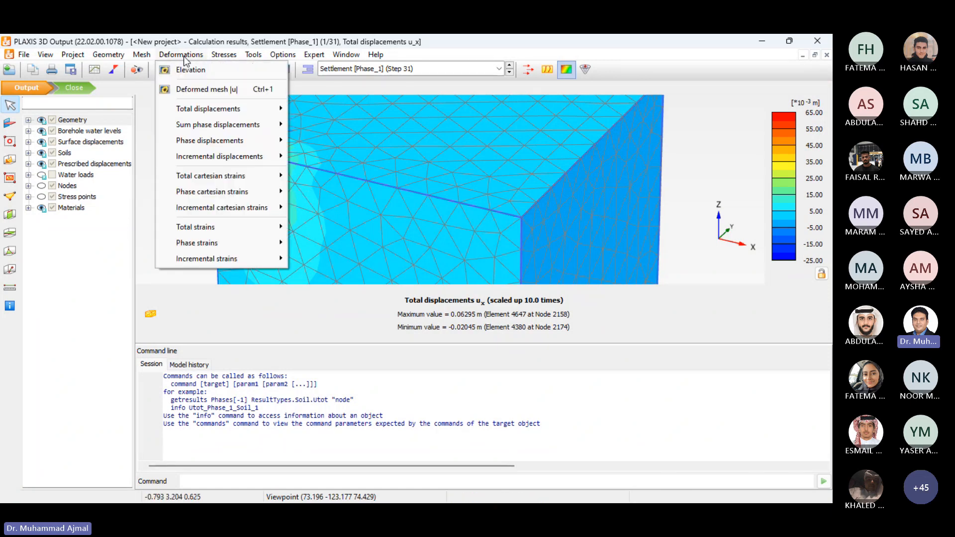
{"action": "mouse_move", "coordinate": [231, 110]}
{"action": "left_click", "coordinate": [310, 143]}
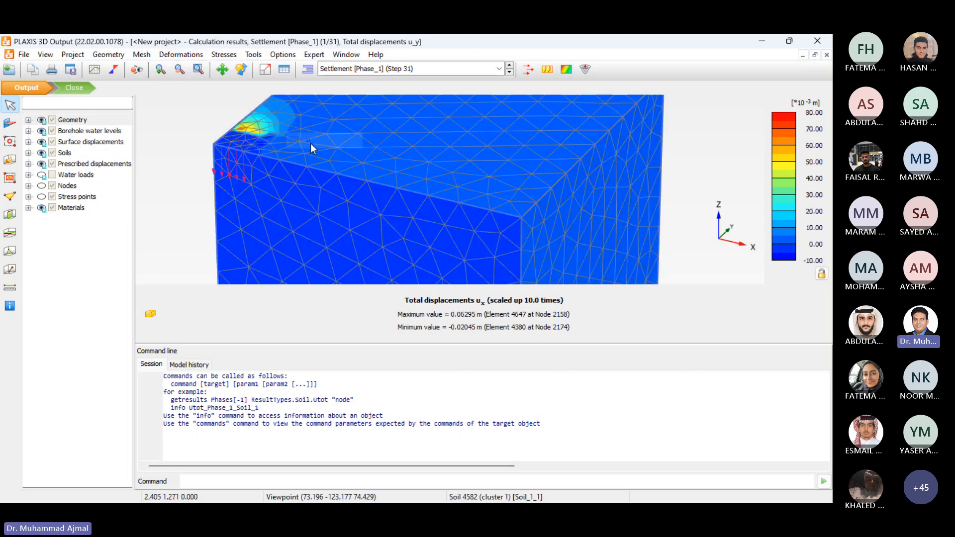
Step: Display the total principal strain ε1, followed by the total principal strain directions, for the Settlement phase
{"action": "left_click", "coordinate": [179, 54]}
{"action": "mouse_move", "coordinate": [258, 123]}
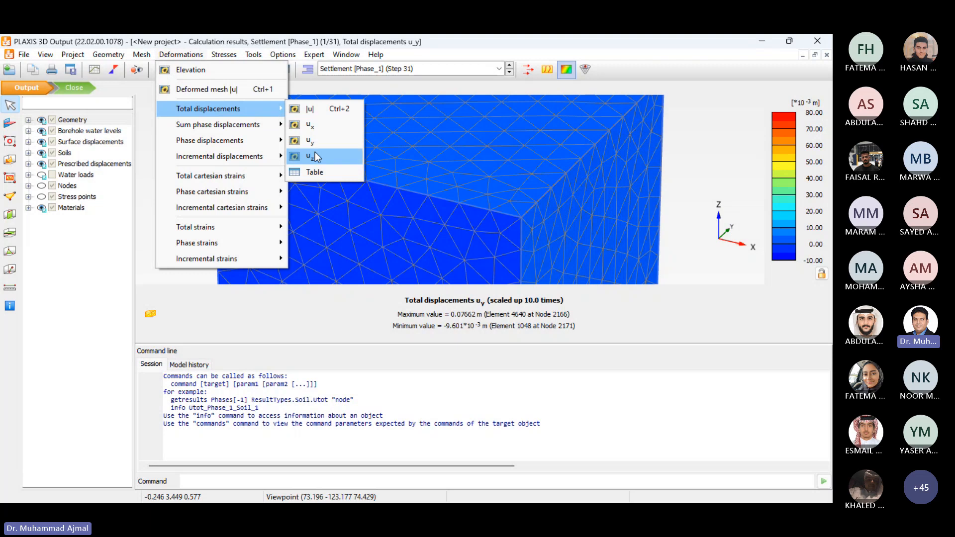
{"action": "mouse_move", "coordinate": [261, 225]}
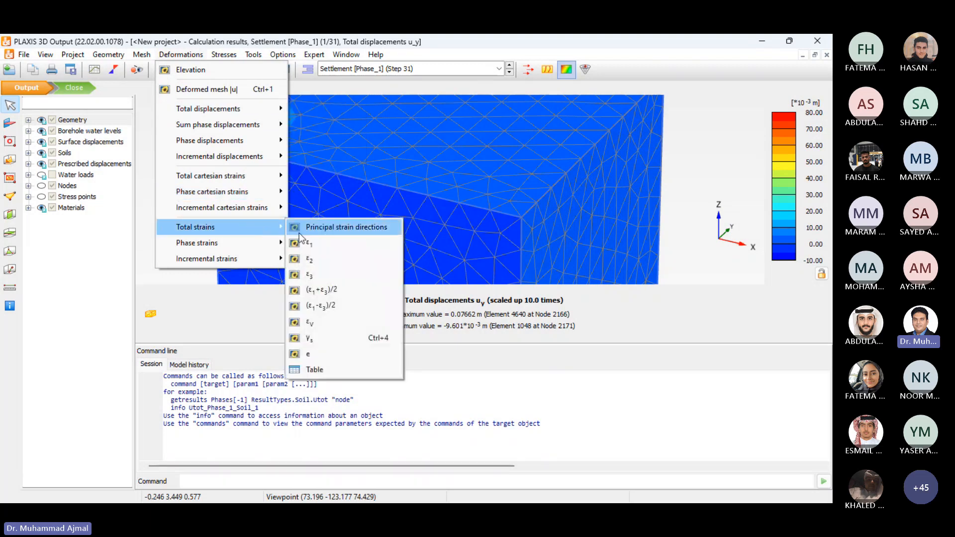
{"action": "left_click", "coordinate": [311, 243]}
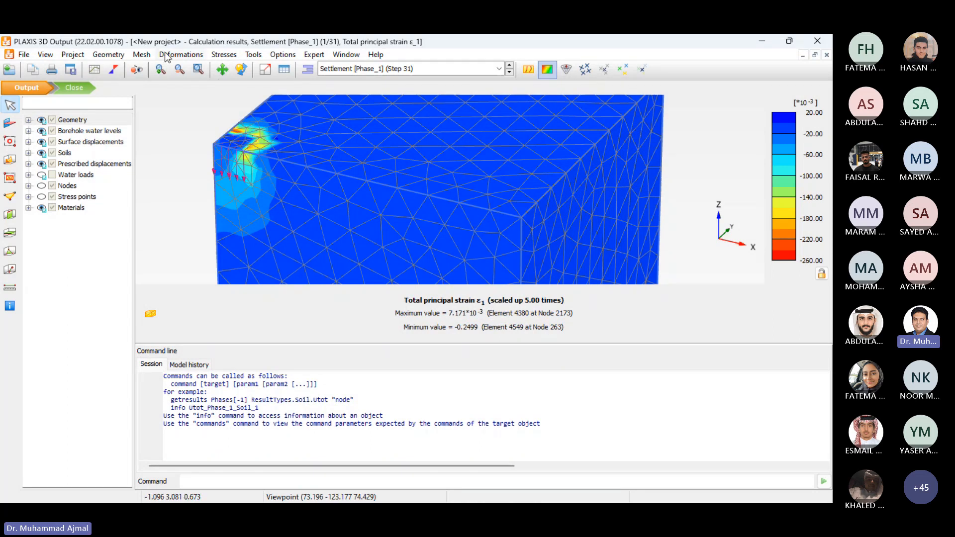
{"action": "left_click", "coordinate": [181, 55]}
{"action": "mouse_move", "coordinate": [261, 225]}
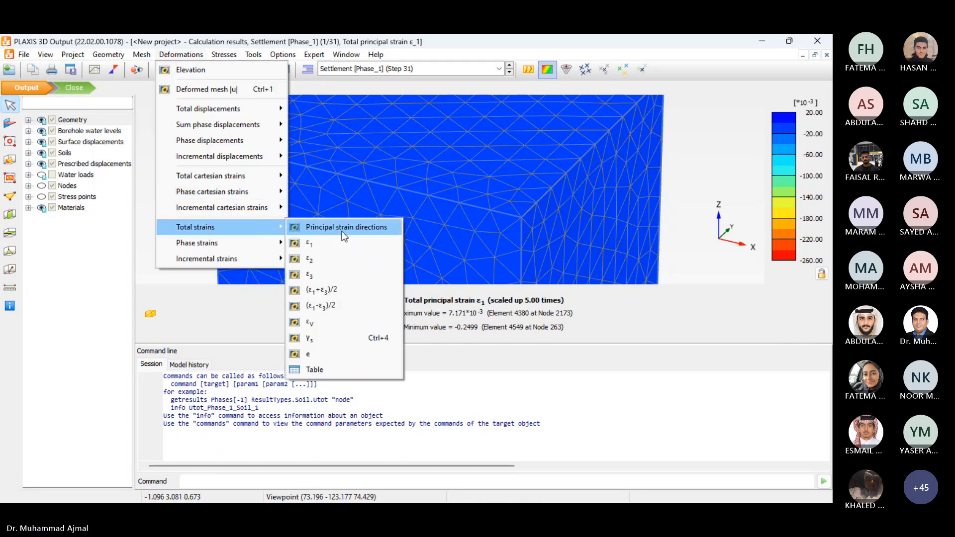
{"action": "left_click", "coordinate": [342, 229]}
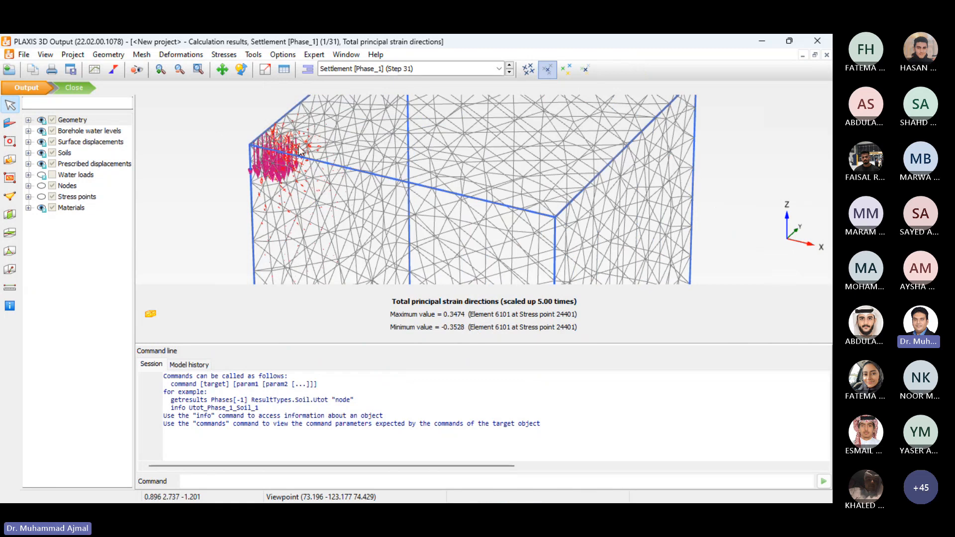
Step: Display the total principal strain ε2 and compare its contour line and shaded presentations, ending with shadings
{"action": "left_click", "coordinate": [180, 55]}
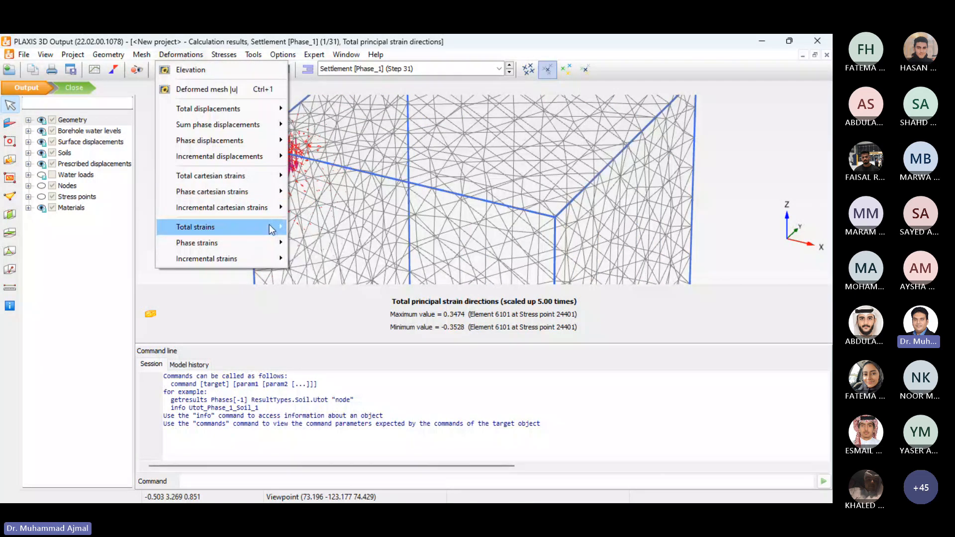
{"action": "mouse_move", "coordinate": [271, 228]}
{"action": "left_click", "coordinate": [325, 260]}
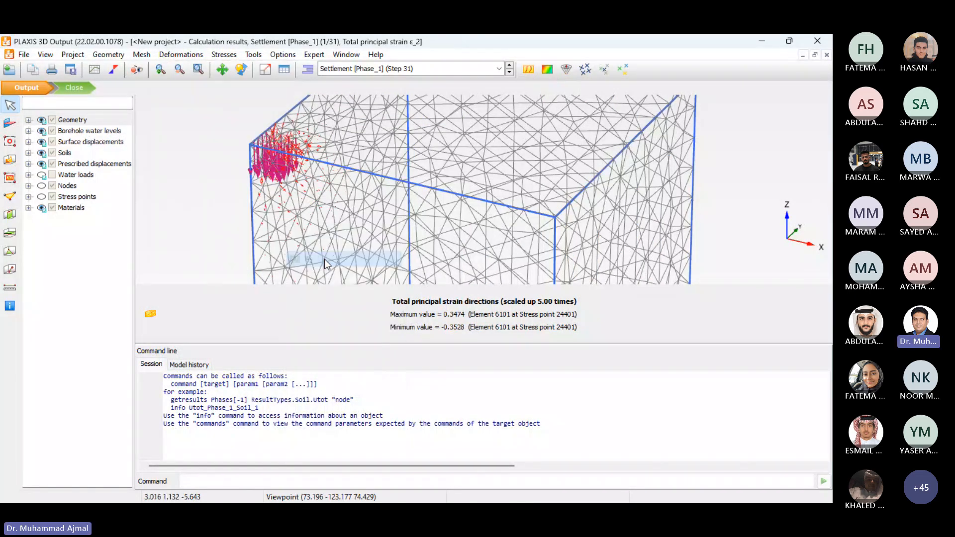
{"action": "left_click", "coordinate": [169, 56]}
{"action": "mouse_move", "coordinate": [376, 55]}
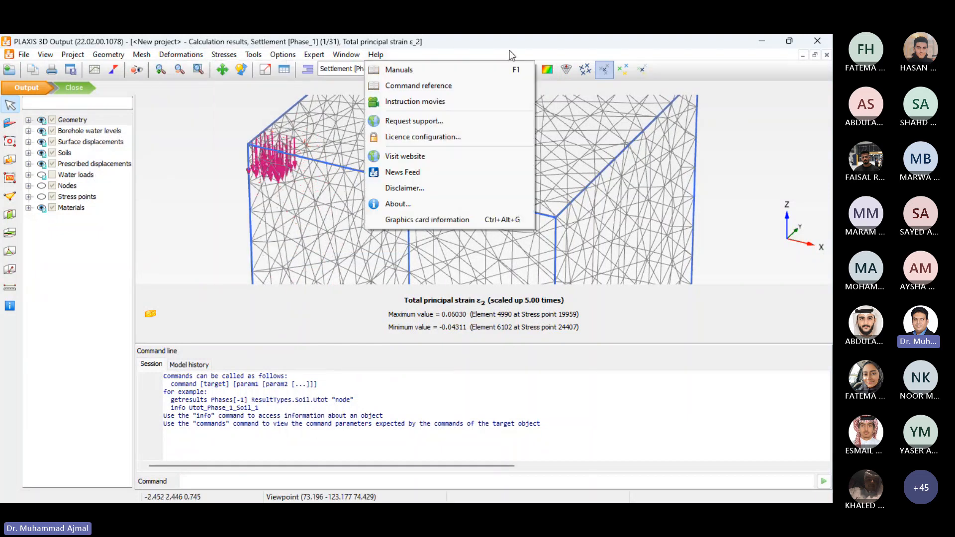
{"action": "left_click", "coordinate": [547, 69]}
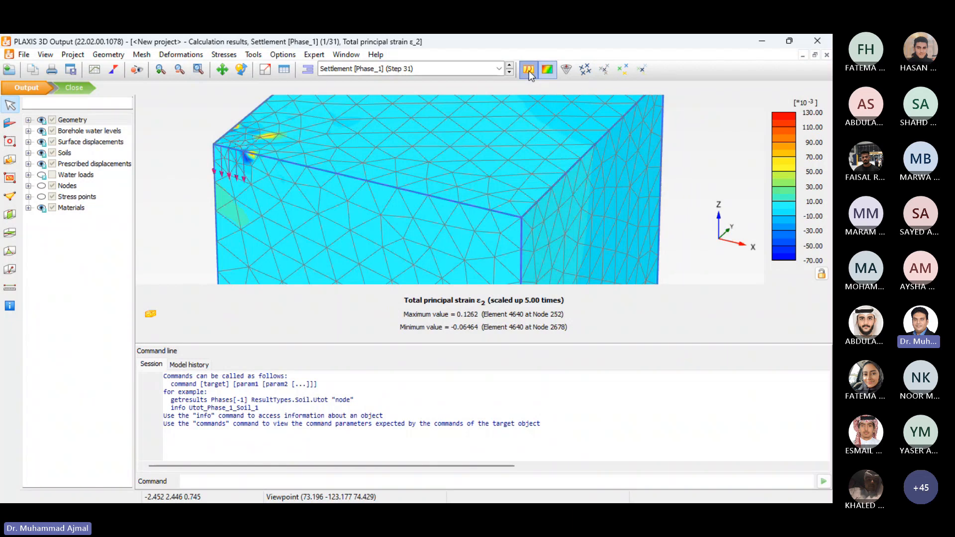
{"action": "left_click", "coordinate": [529, 71]}
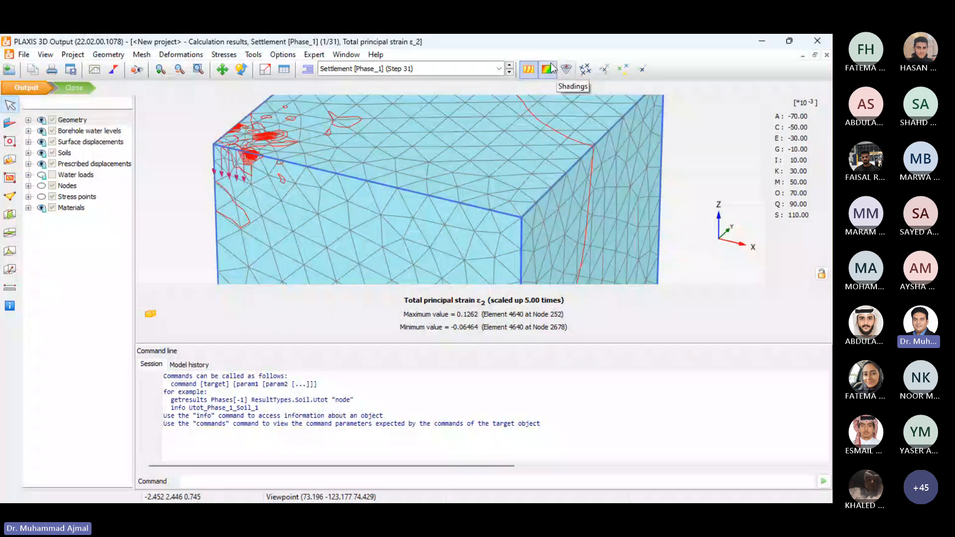
{"action": "left_click", "coordinate": [547, 69]}
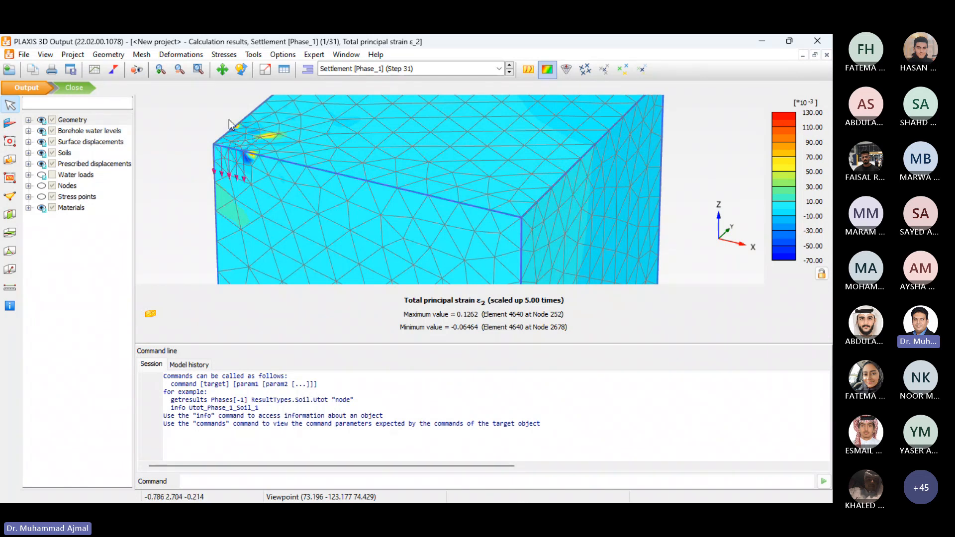
Step: Start a new curve in the Curves manager with the project force F_Z on the X-axis
{"action": "left_click", "coordinate": [94, 70]}
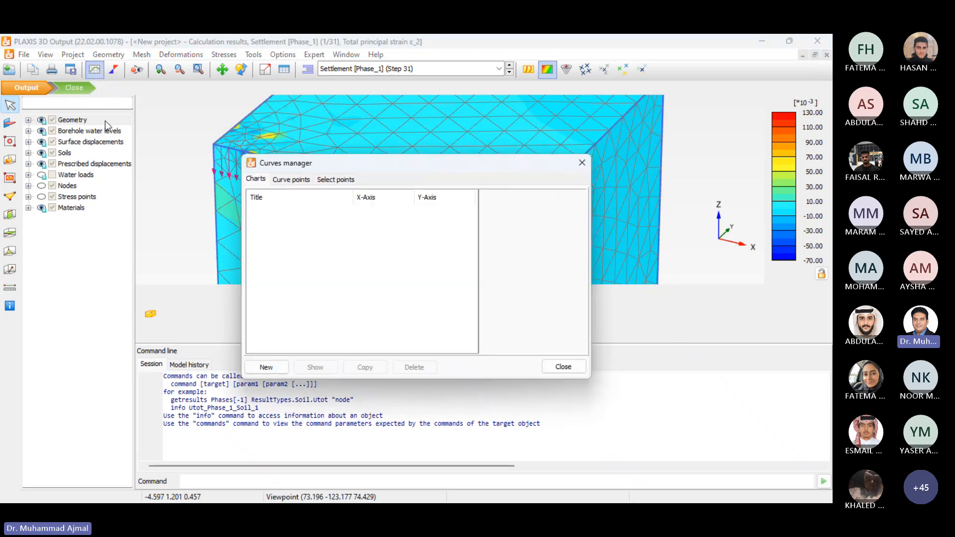
{"action": "left_click", "coordinate": [266, 368]}
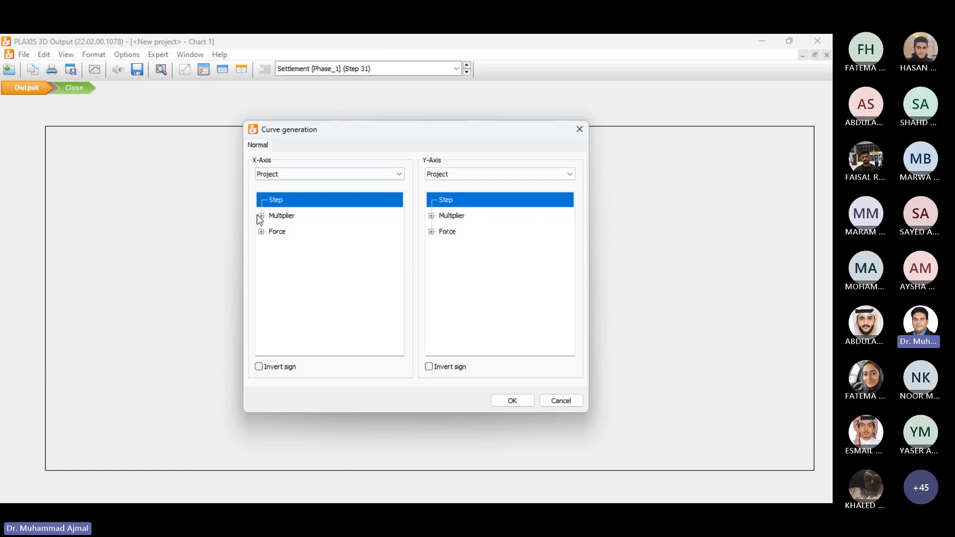
{"action": "left_click", "coordinate": [261, 232]}
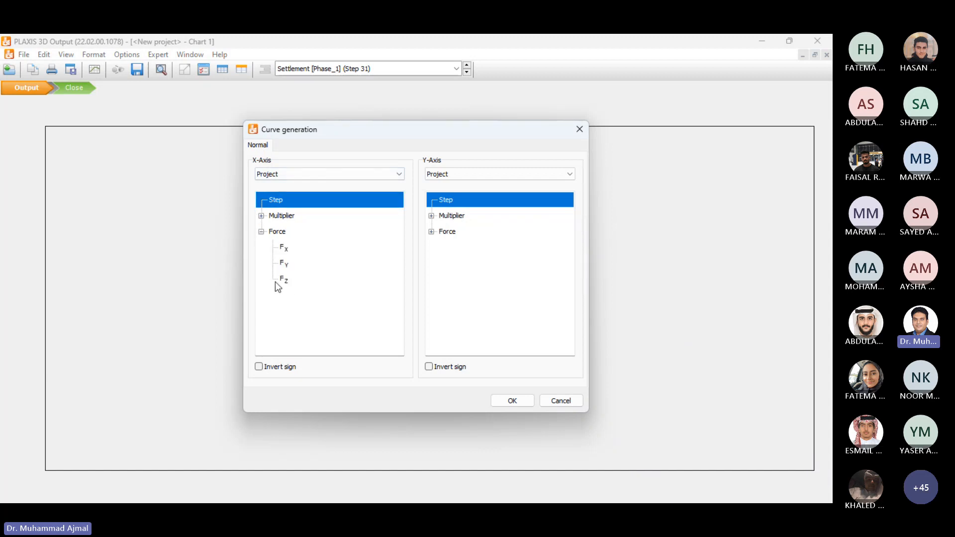
{"action": "left_click", "coordinate": [281, 281]}
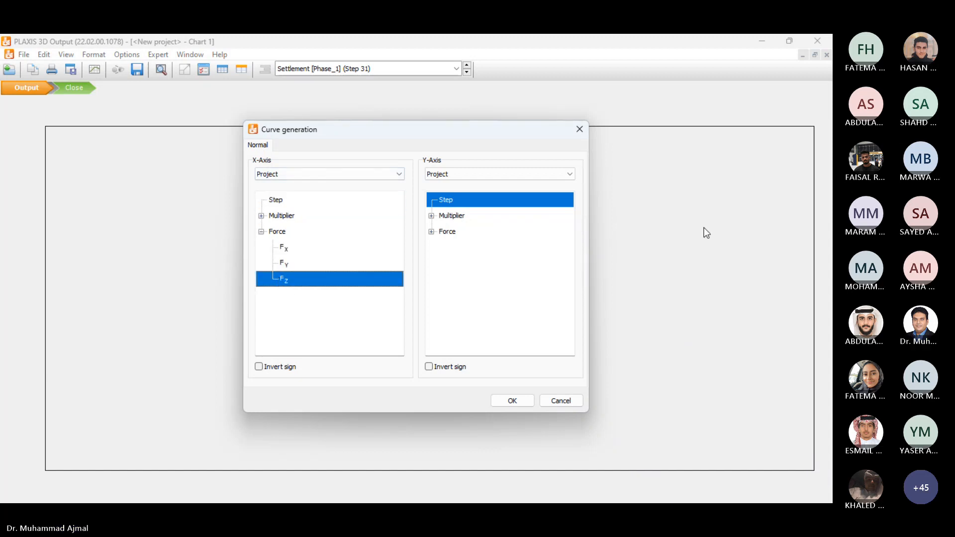
Step: Assign the total displacement u_z of the node at (0, 0, 0) to the Y-axis and generate the chart
{"action": "left_click", "coordinate": [462, 175]}
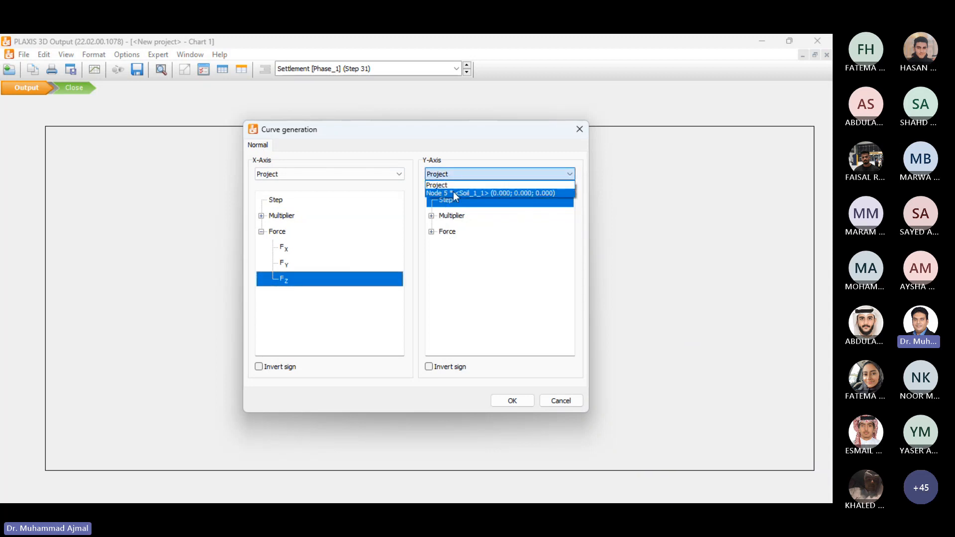
{"action": "left_click", "coordinate": [459, 193]}
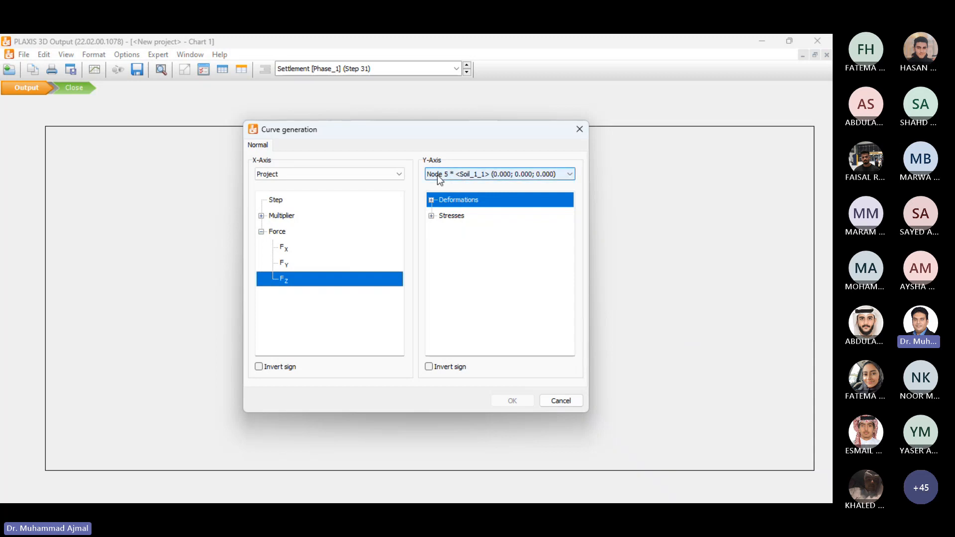
{"action": "left_click", "coordinate": [461, 175]}
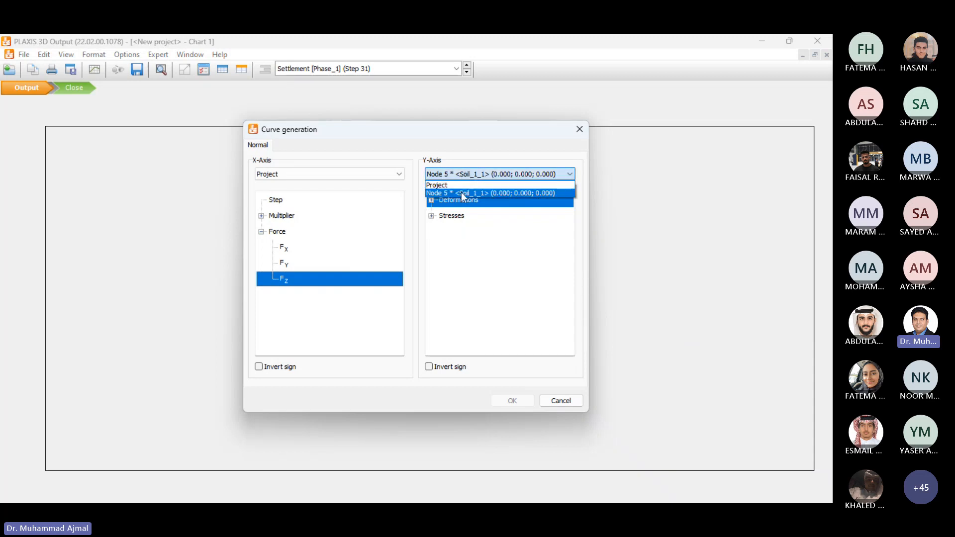
{"action": "left_click", "coordinate": [429, 193]}
{"action": "left_click", "coordinate": [431, 200]}
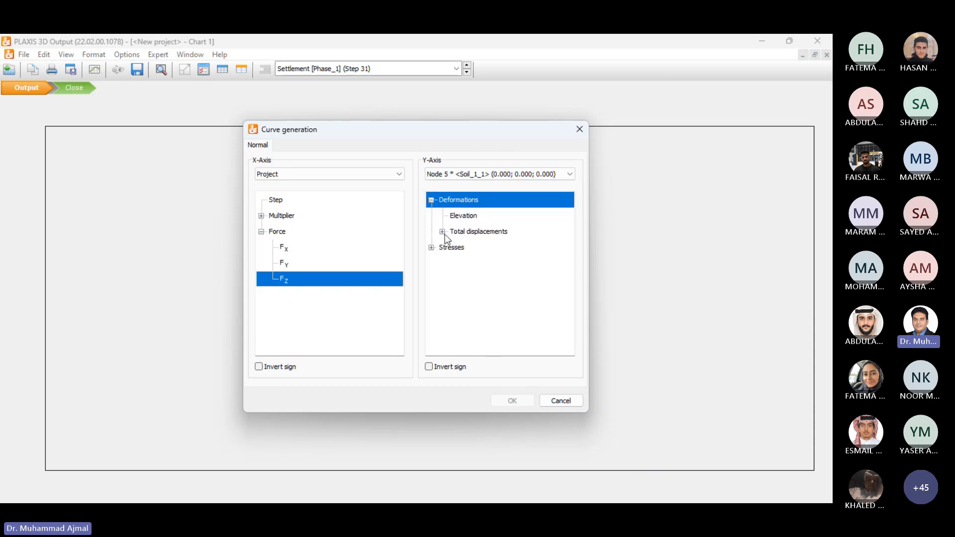
{"action": "left_click", "coordinate": [442, 232]}
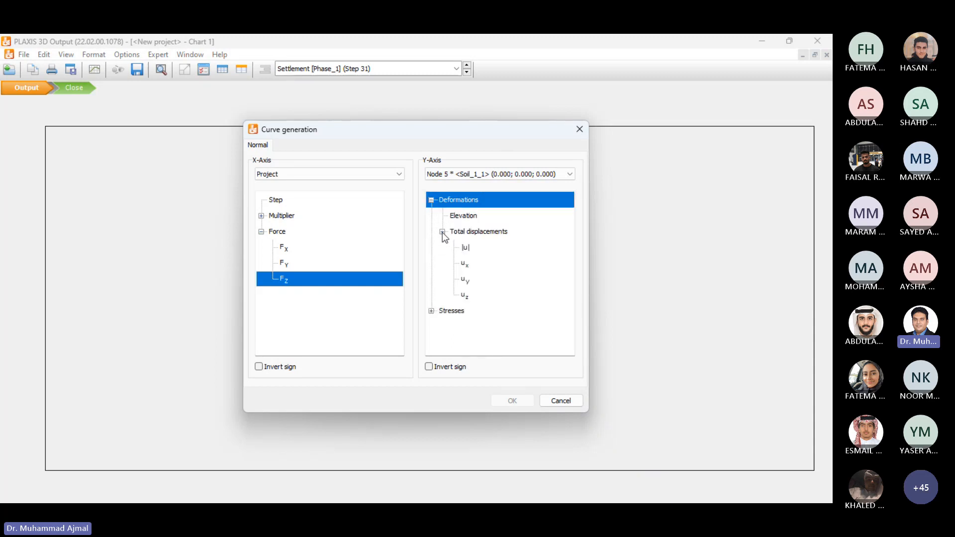
{"action": "left_click", "coordinate": [467, 294]}
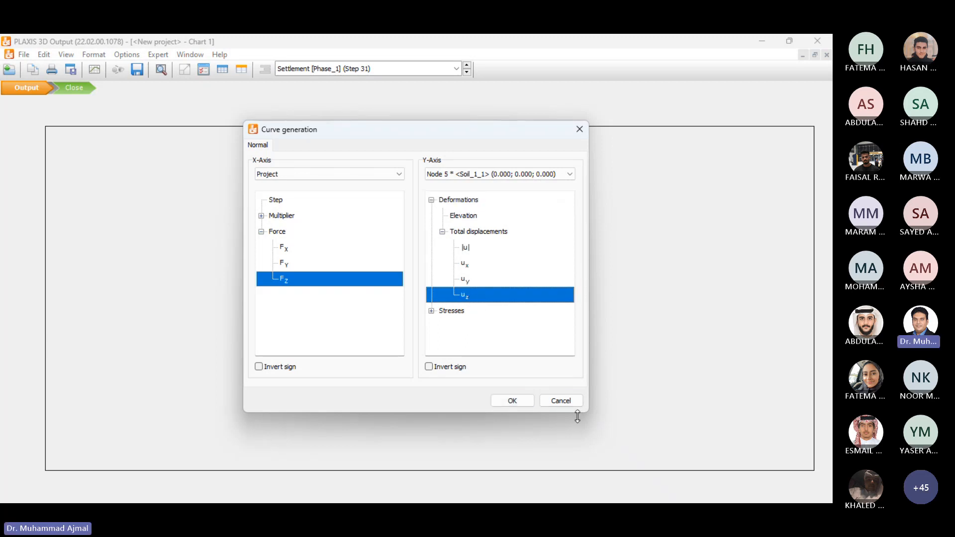
{"action": "left_click", "coordinate": [510, 401]}
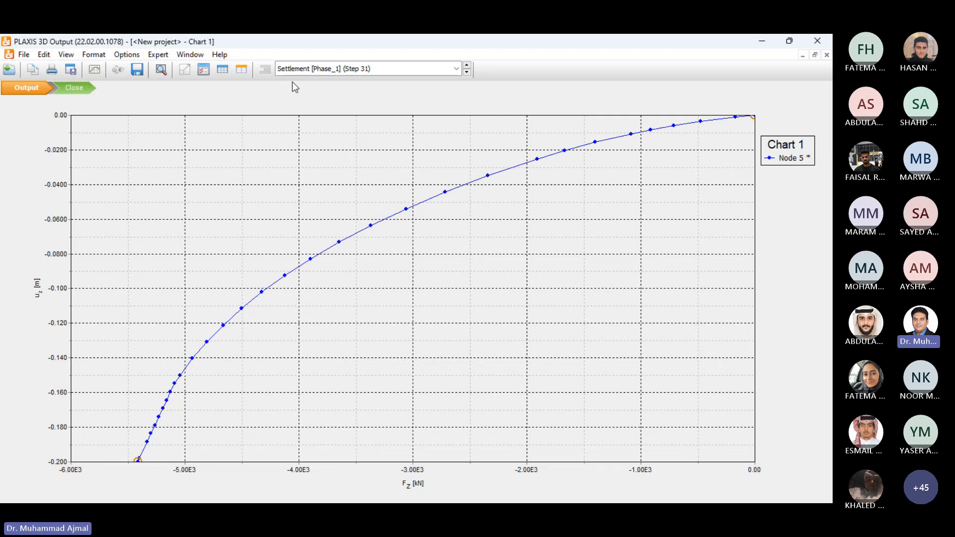
Step: Open the chart's table of points, review the F_Z and u_z values down to the final step, and copy them all
{"action": "left_click", "coordinate": [222, 77]}
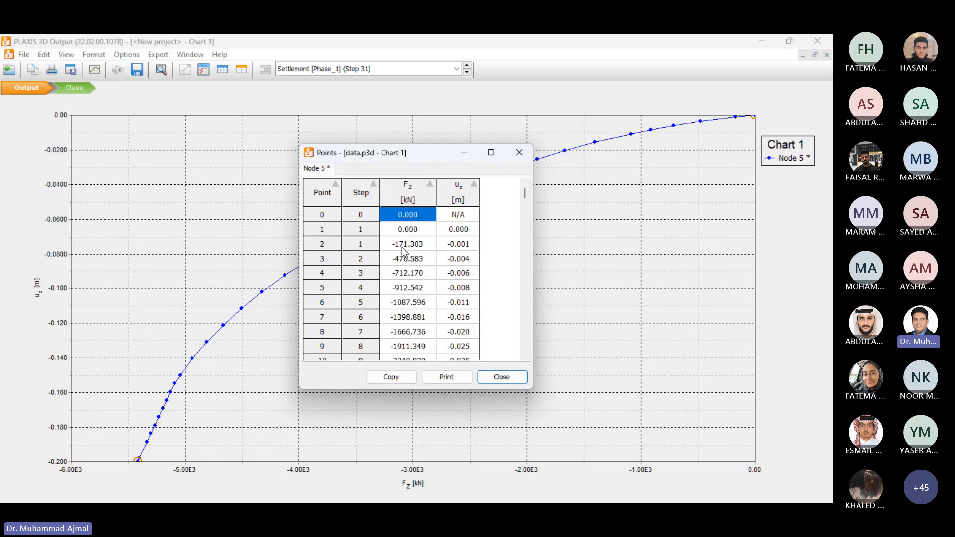
{"action": "key", "text": "Down"}
{"action": "key", "text": "Down"}
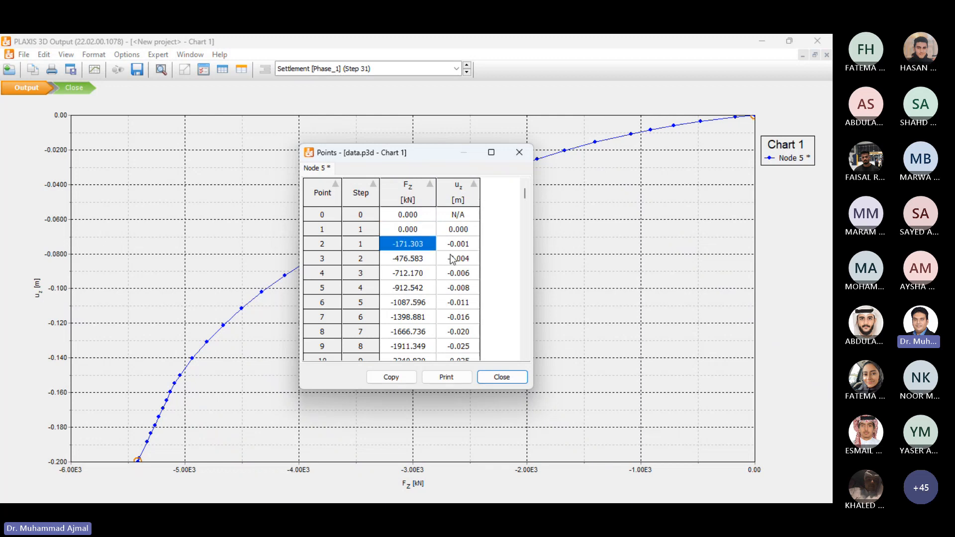
{"action": "left_click_drag", "start_coordinate": [528, 237], "coordinate": [530, 370]}
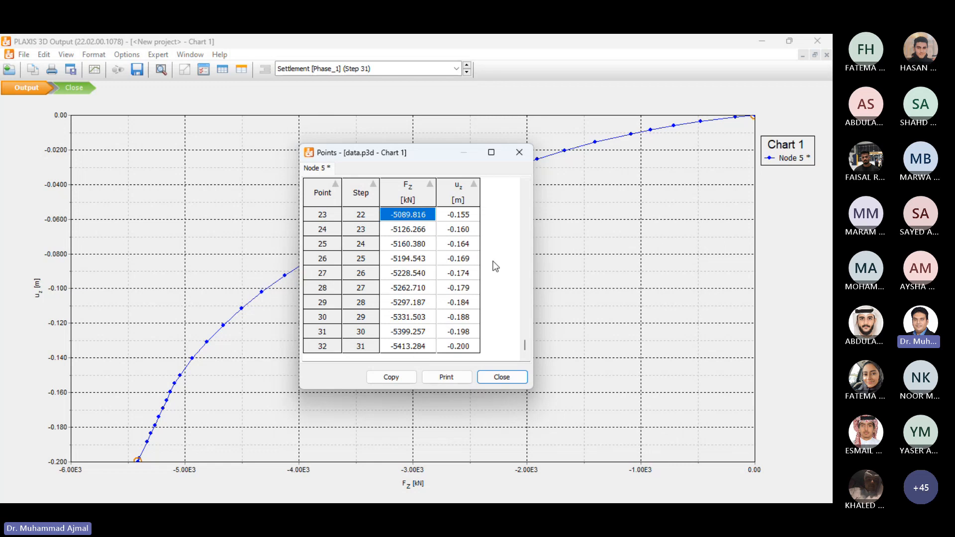
{"action": "key", "text": "ctrl+a"}
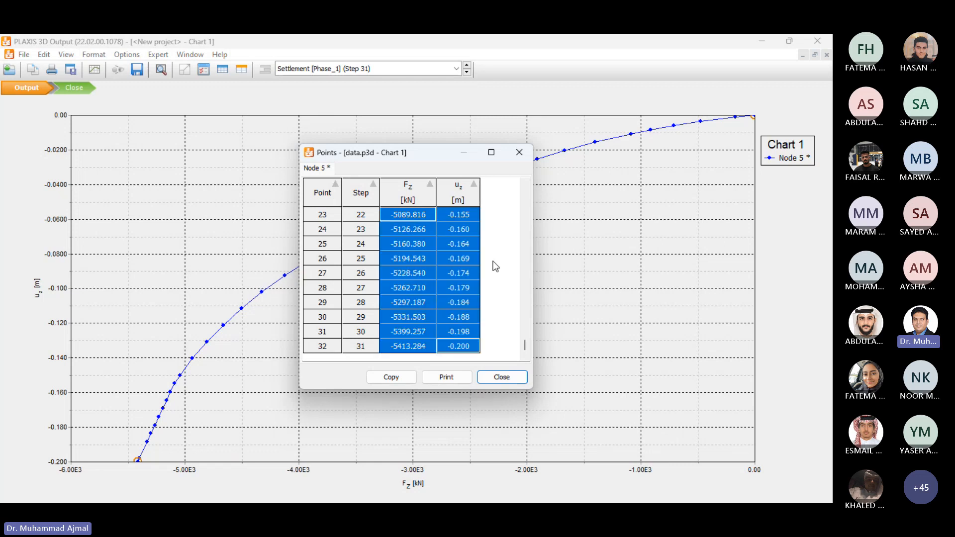
{"action": "left_click", "coordinate": [399, 383]}
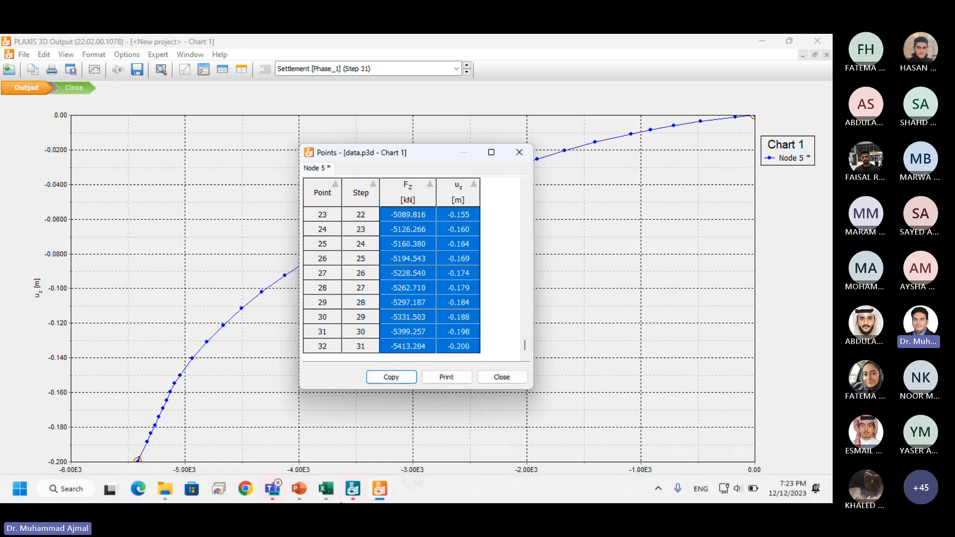
Step: Switch to Excel, add a new worksheet, and paste the copied curve points starting in cell A1
{"action": "left_click", "coordinate": [328, 491]}
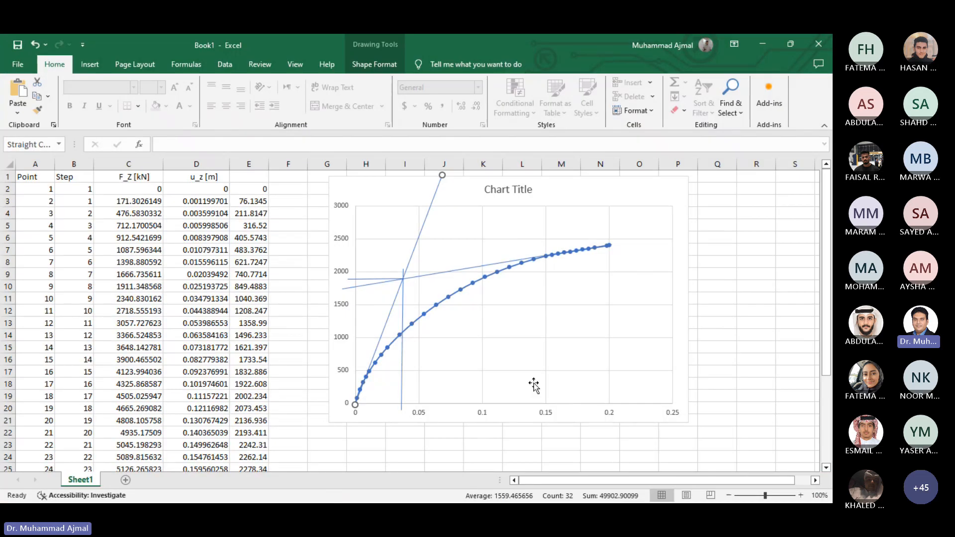
{"action": "left_click", "coordinate": [125, 479]}
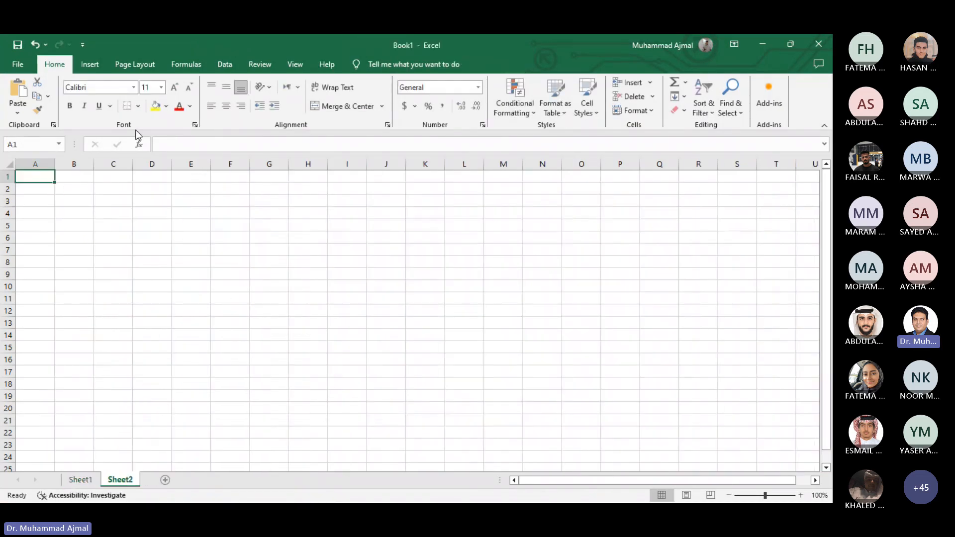
{"action": "right_click", "coordinate": [47, 186]}
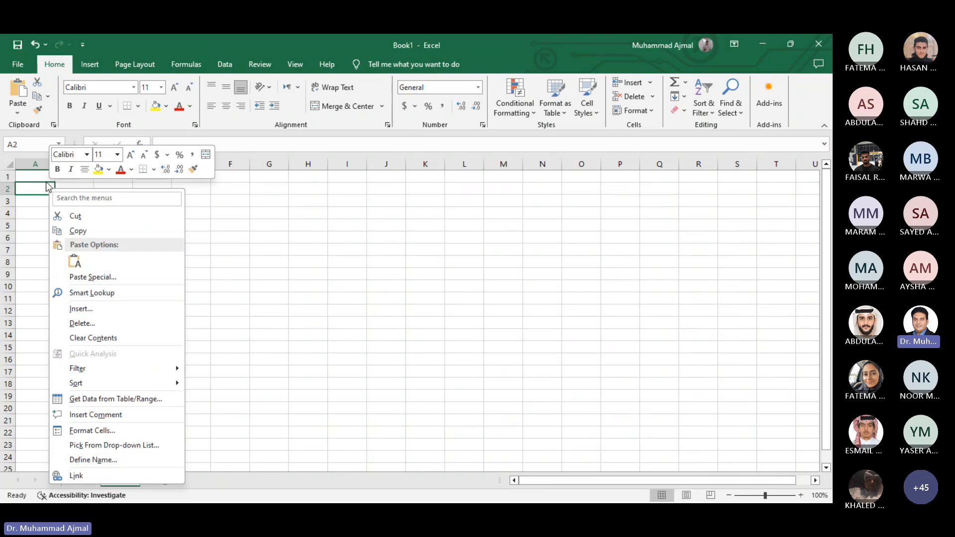
{"action": "right_click", "coordinate": [48, 178]}
{"action": "left_click", "coordinate": [73, 252]}
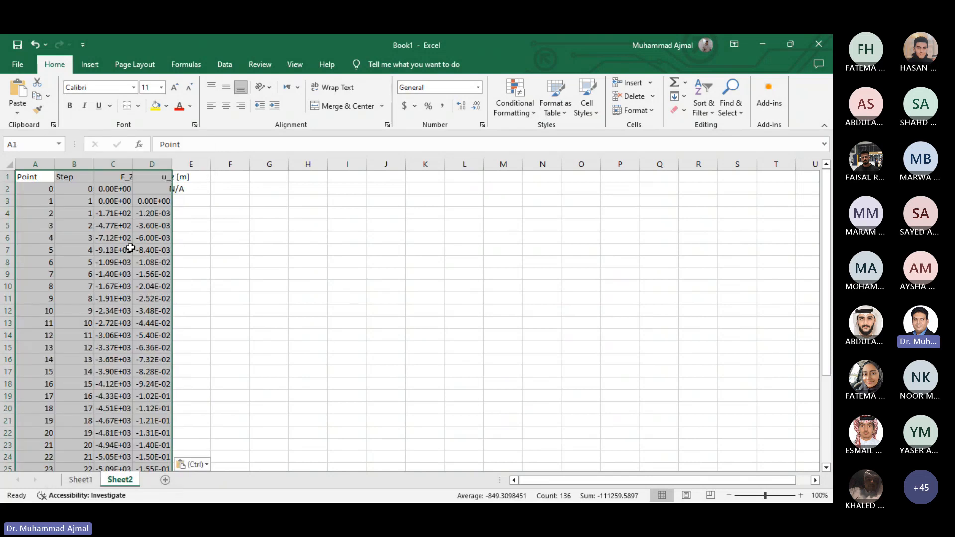
Step: Apply the General number format to the F_Z and u_z columns and autofit their widths
{"action": "left_click", "coordinate": [113, 160]}
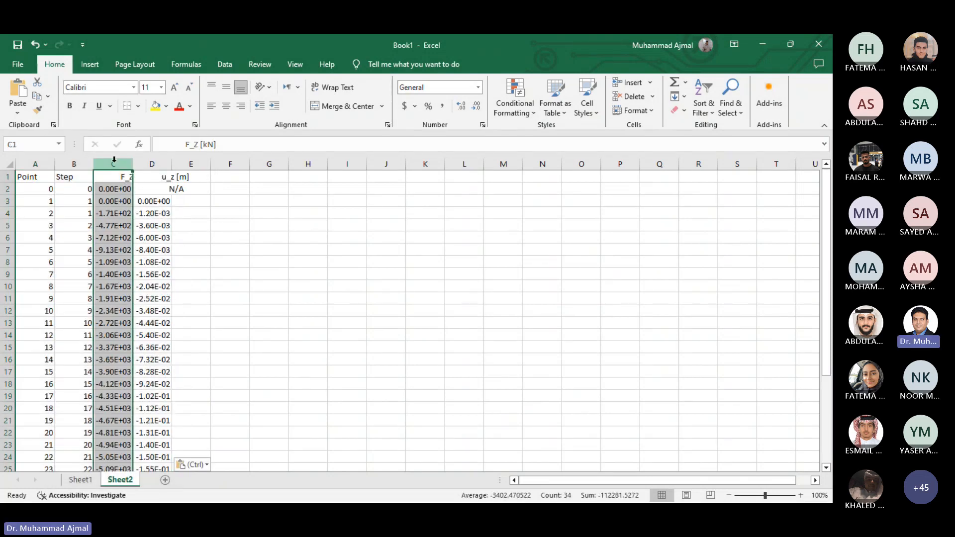
{"action": "left_click_drag", "start_coordinate": [114, 162], "coordinate": [148, 163]}
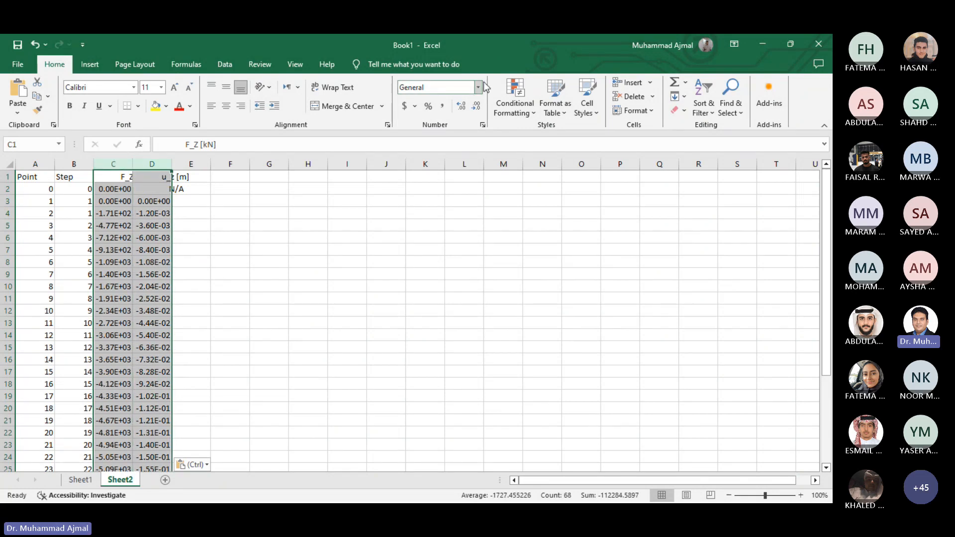
{"action": "left_click", "coordinate": [446, 88]}
{"action": "left_click", "coordinate": [479, 87]}
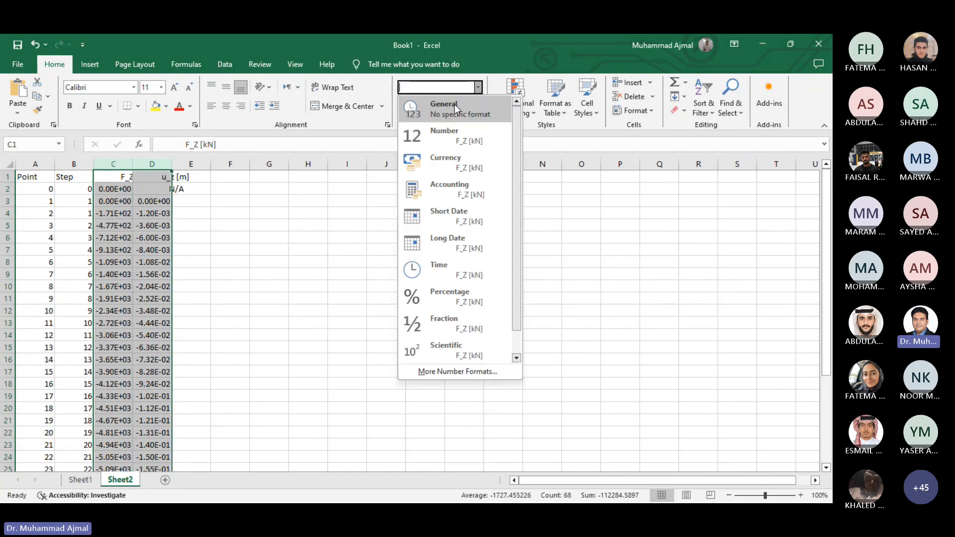
{"action": "left_click", "coordinate": [458, 107]}
{"action": "left_click", "coordinate": [343, 236]}
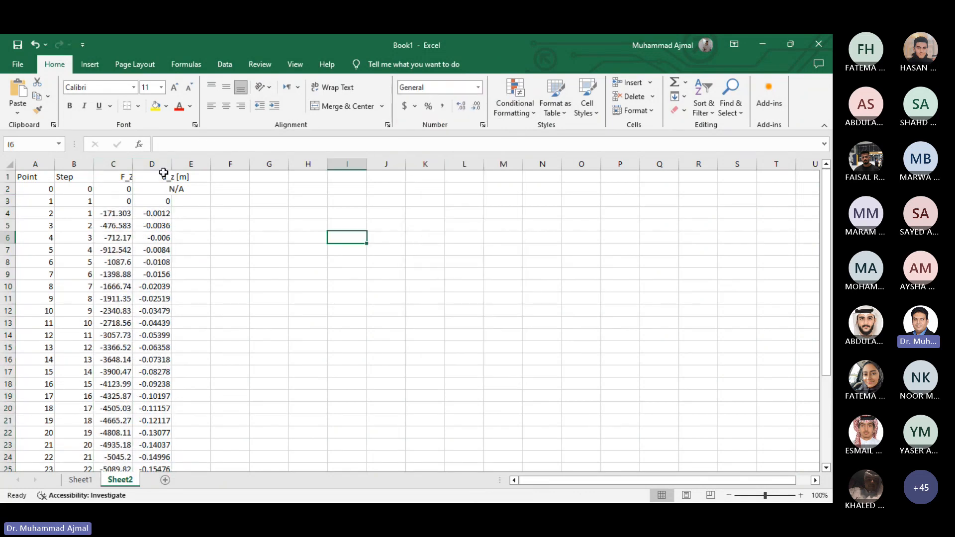
{"action": "double_click", "coordinate": [136, 164]}
{"action": "double_click", "coordinate": [193, 164]}
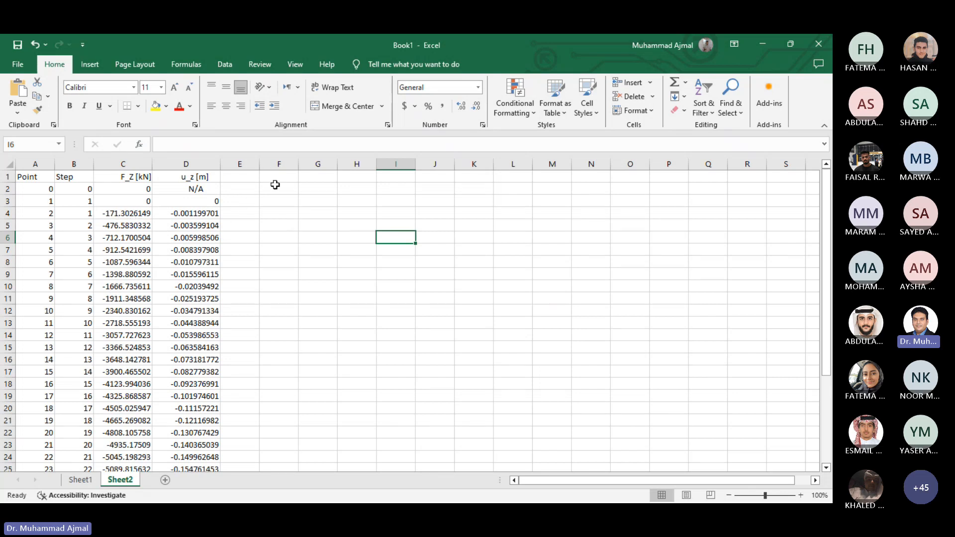
Step: Enter the column heading "Stress" in cell E1, beside the u_z column
{"action": "left_click", "coordinate": [244, 178]}
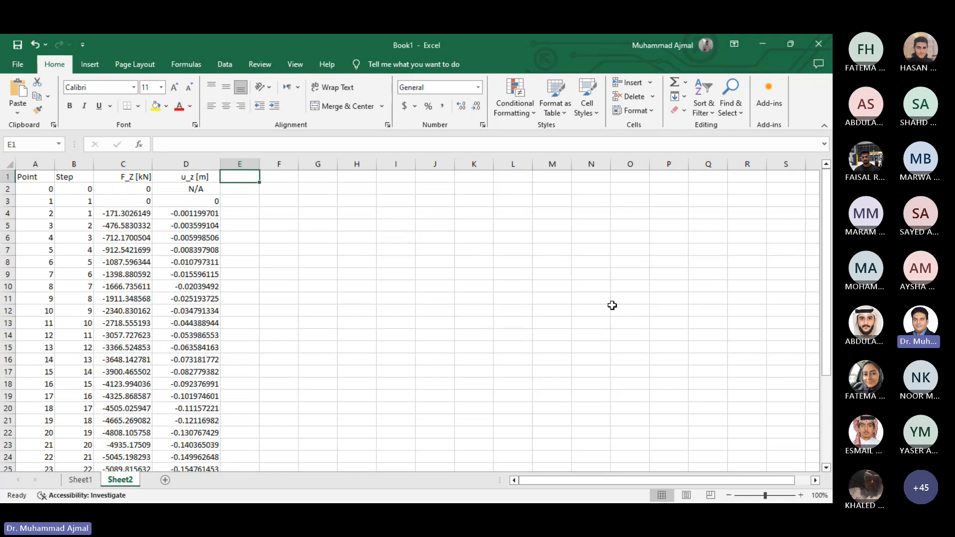
{"action": "type", "text": "S"}
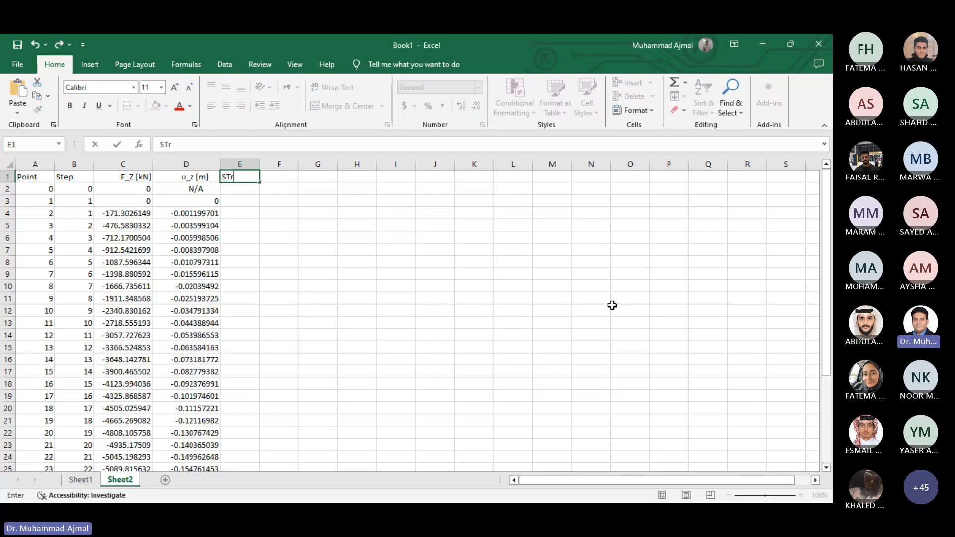
{"action": "type", "text": "tress"}
{"action": "key", "text": "Return"}
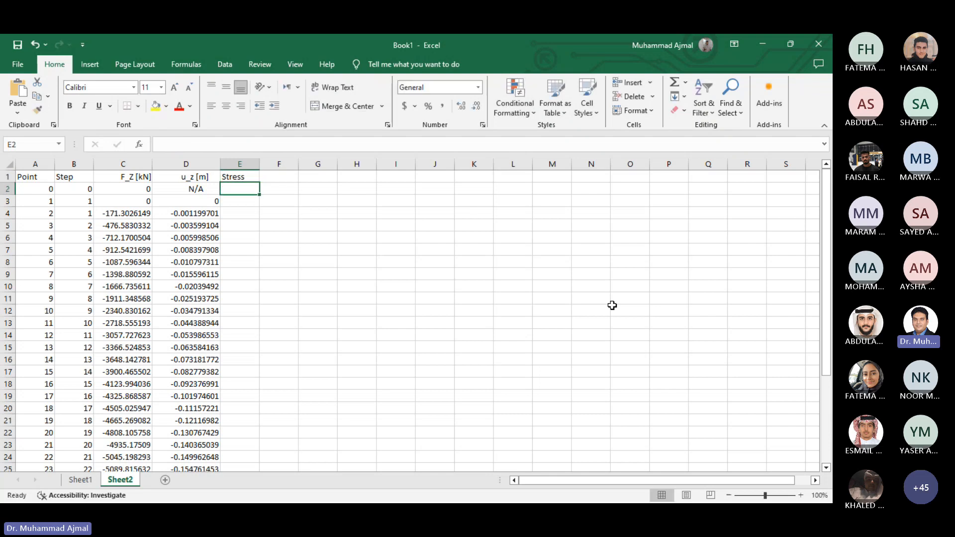
Step: Enter the formula =-C3/(1.5*1.5) in cell E3 to divide the force by the footing area
{"action": "key", "text": "Down"}
{"action": "key", "text": "Down"}
{"action": "key", "text": "Up"}
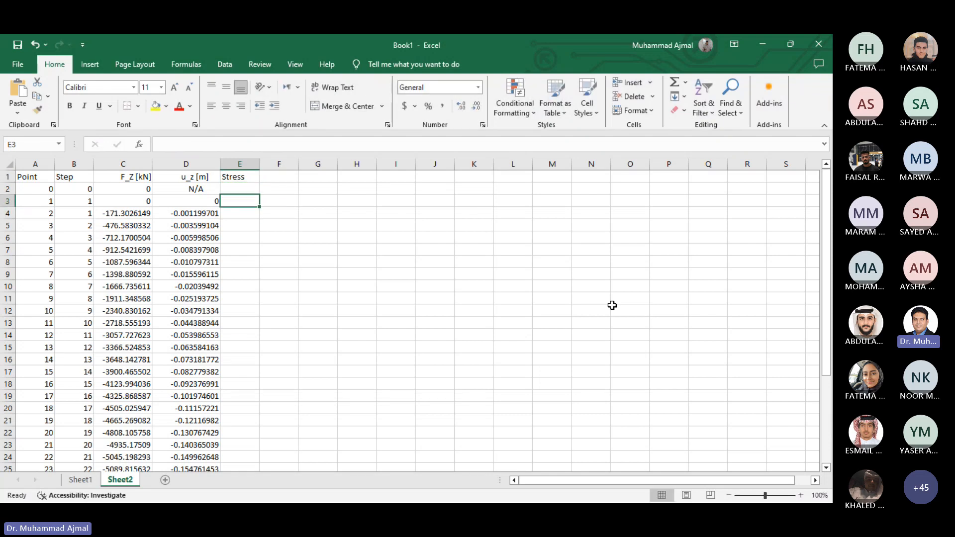
{"action": "type", "text": "="}
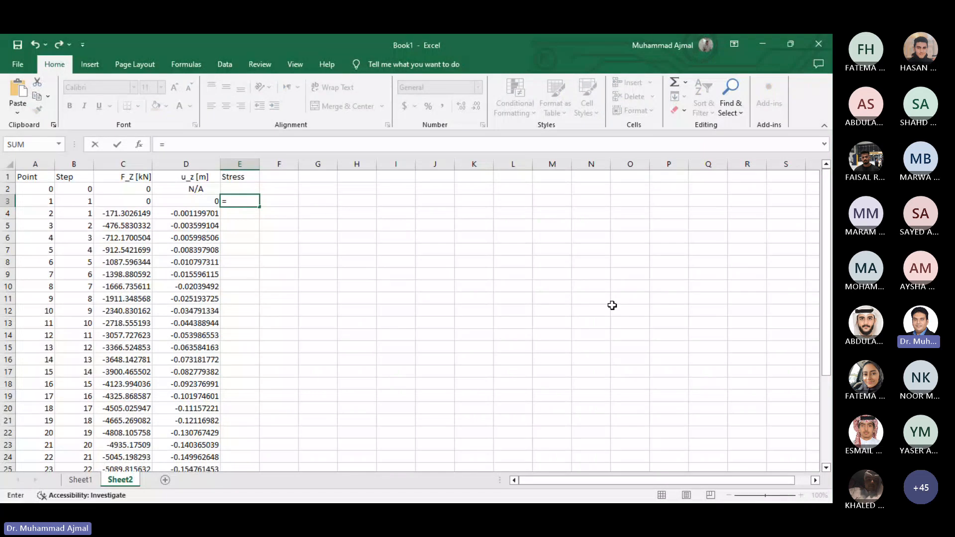
{"action": "type", "text": "-0"}
{"action": "key", "text": "BackSpace"}
{"action": "key", "text": "Left"}
{"action": "key", "text": "Left"}
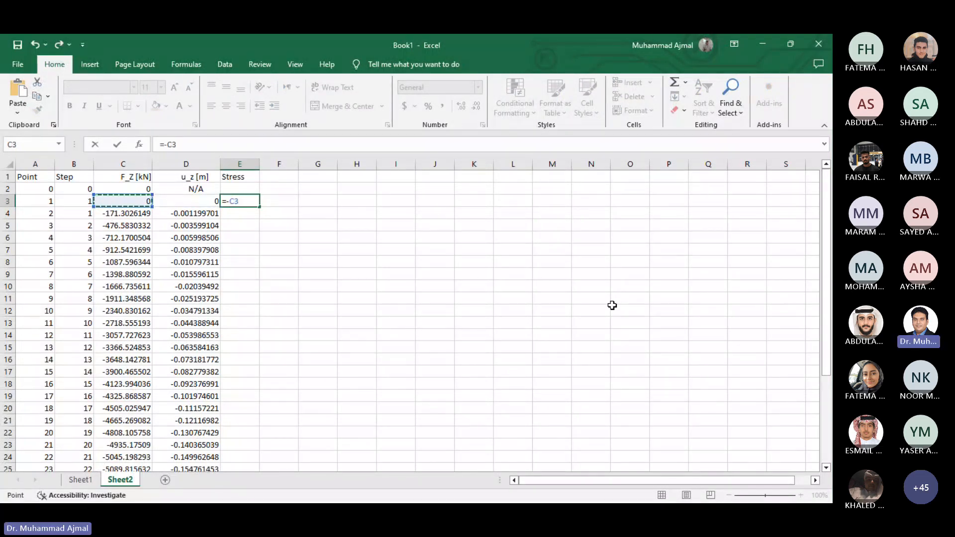
{"action": "type", "text": "/(1"}
{"action": "type", "text": ".5*1"}
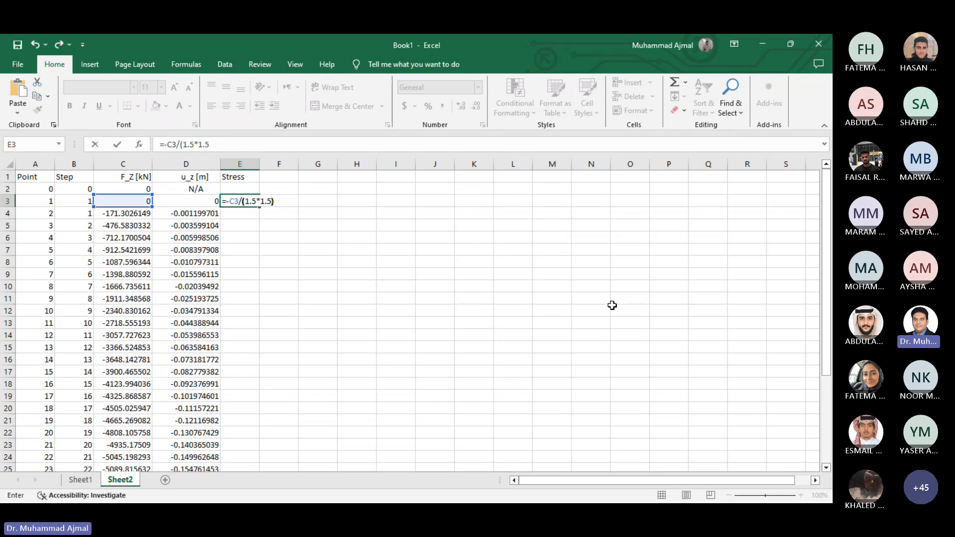
{"action": "type", "text": ".5)"}
{"action": "key", "text": "Return"}
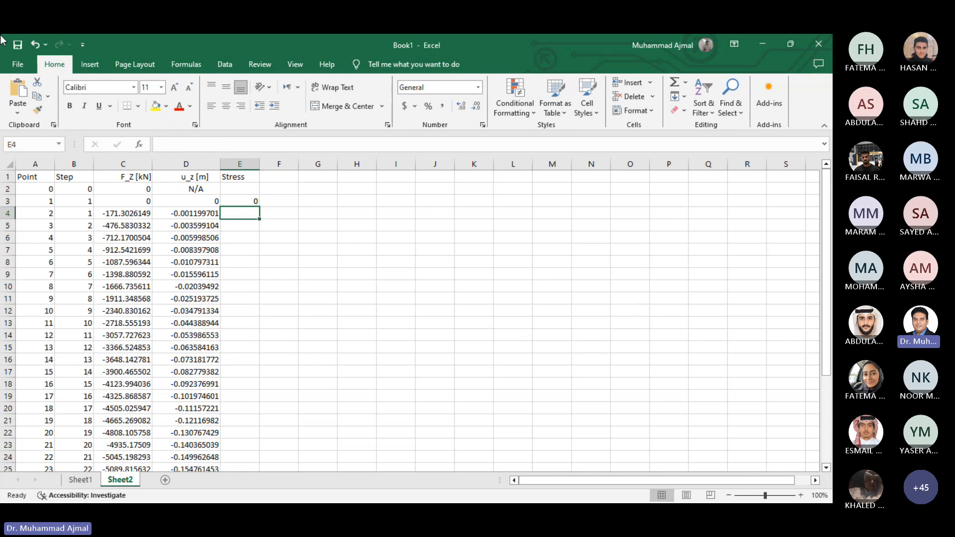
Step: Fill the stress formula from E3 down to row 34 and check the column's last values
{"action": "left_click", "coordinate": [249, 201]}
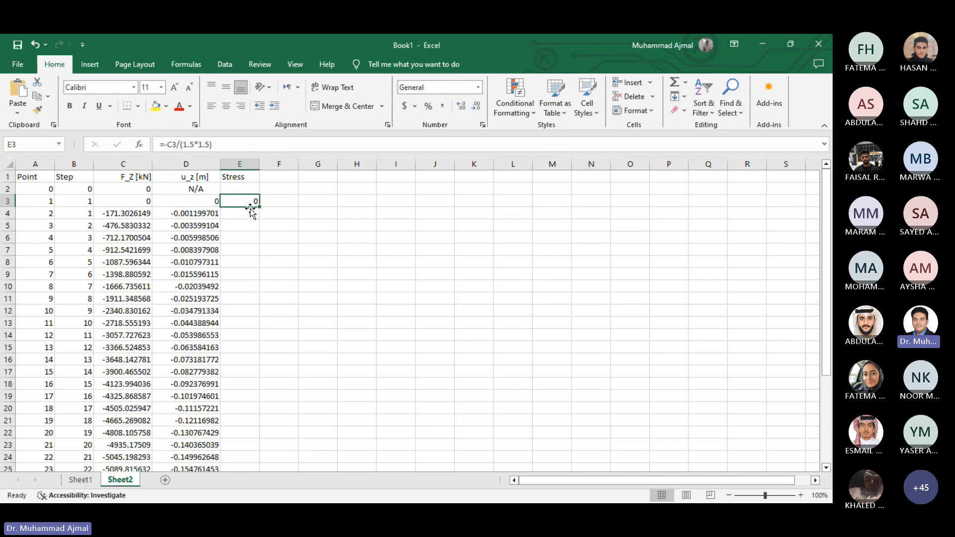
{"action": "double_click", "coordinate": [259, 207]}
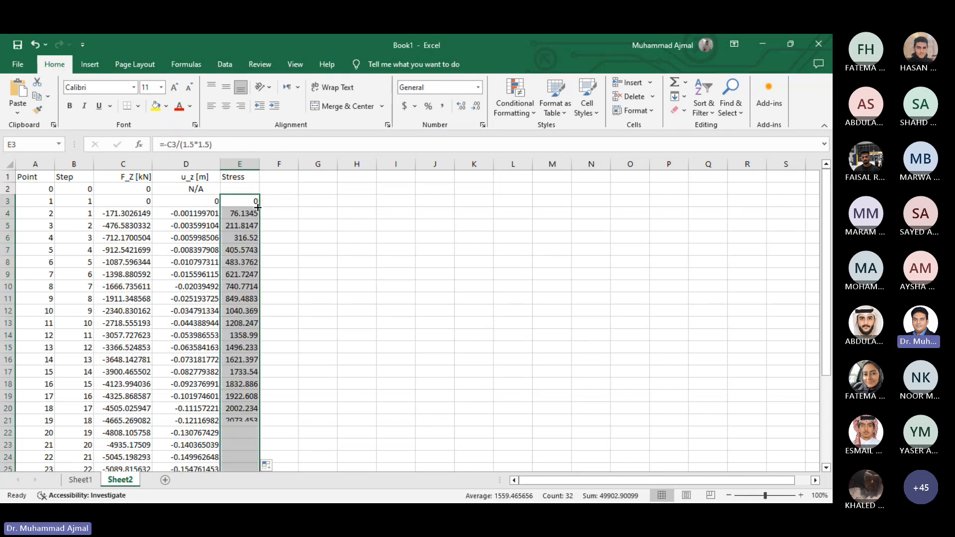
{"action": "scroll", "coordinate": [320, 271], "scroll_direction": "down", "scroll_amount": 3}
{"action": "scroll", "coordinate": [322, 271], "scroll_direction": "down", "scroll_amount": 2}
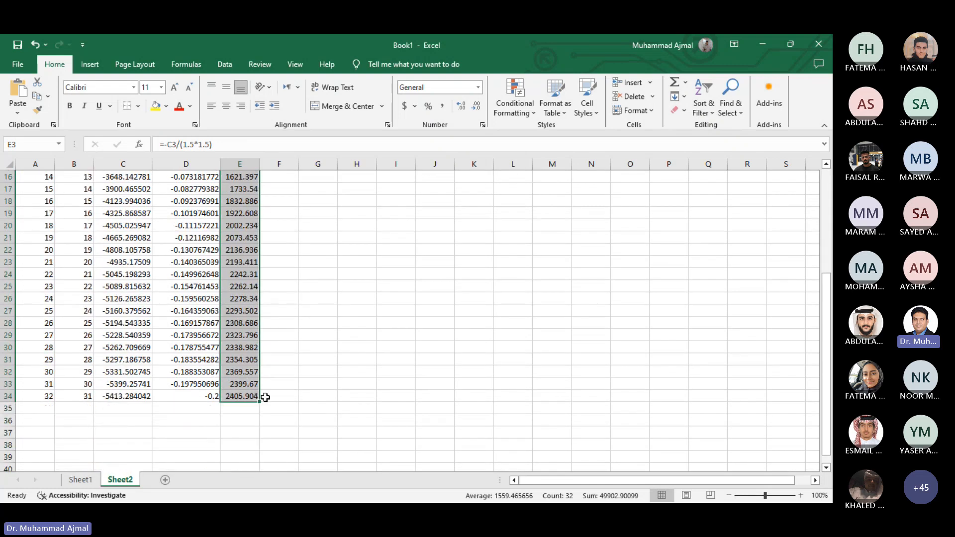
{"action": "scroll", "coordinate": [294, 239], "scroll_direction": "up", "scroll_amount": 5}
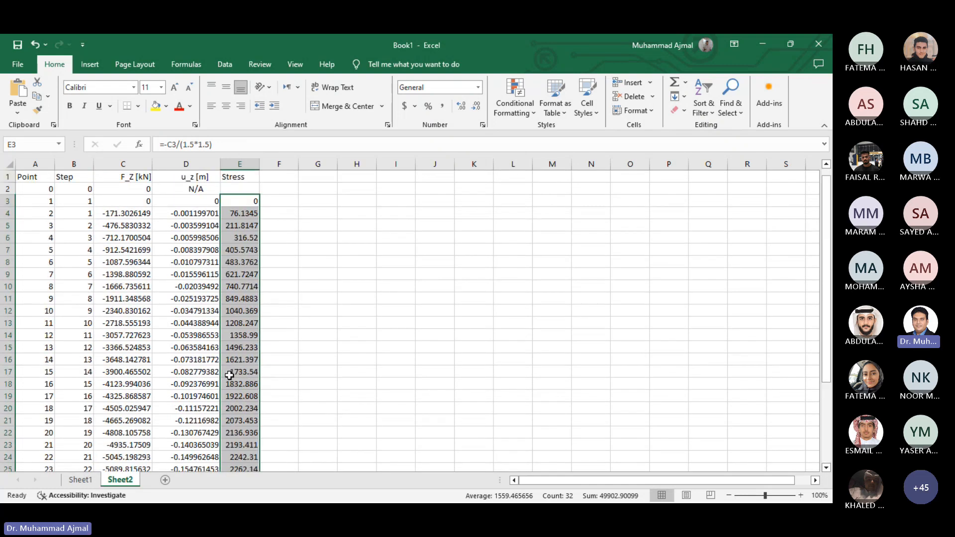
Step: Enter the formula =-D3 in cell F3 to reverse the sign of the displacement
{"action": "left_click", "coordinate": [285, 200]}
{"action": "type", "text": "="}
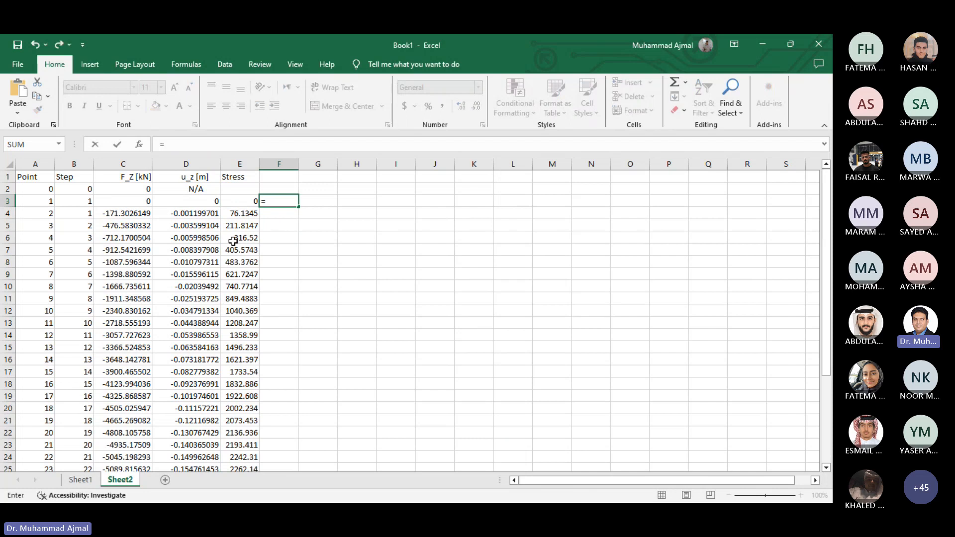
{"action": "left_click", "coordinate": [203, 199]}
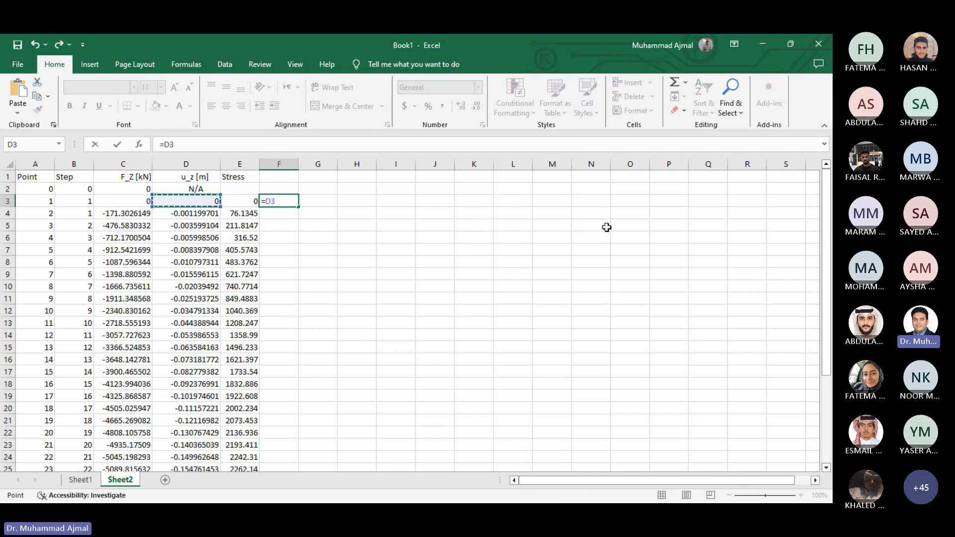
{"action": "key", "text": "Left"}
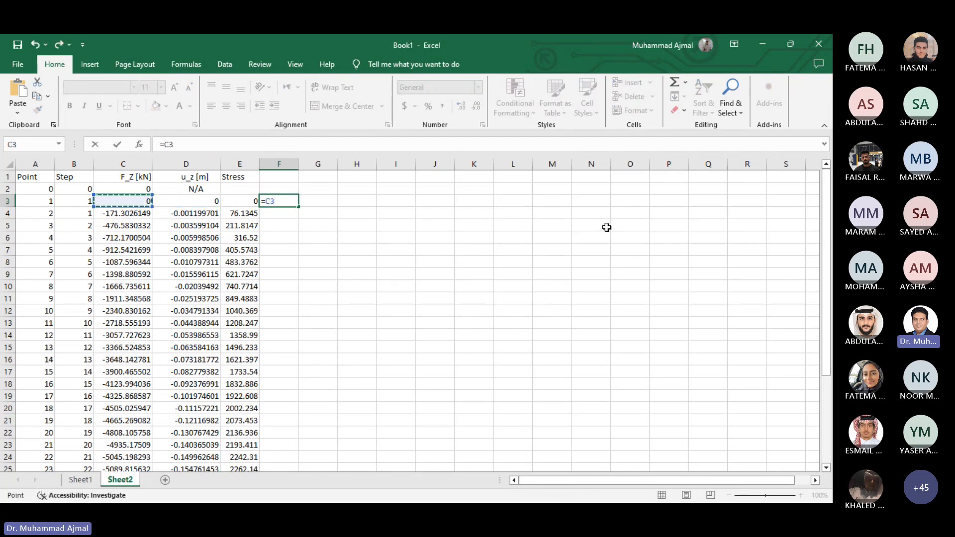
{"action": "key", "text": "Right"}
{"action": "key", "text": "Left"}
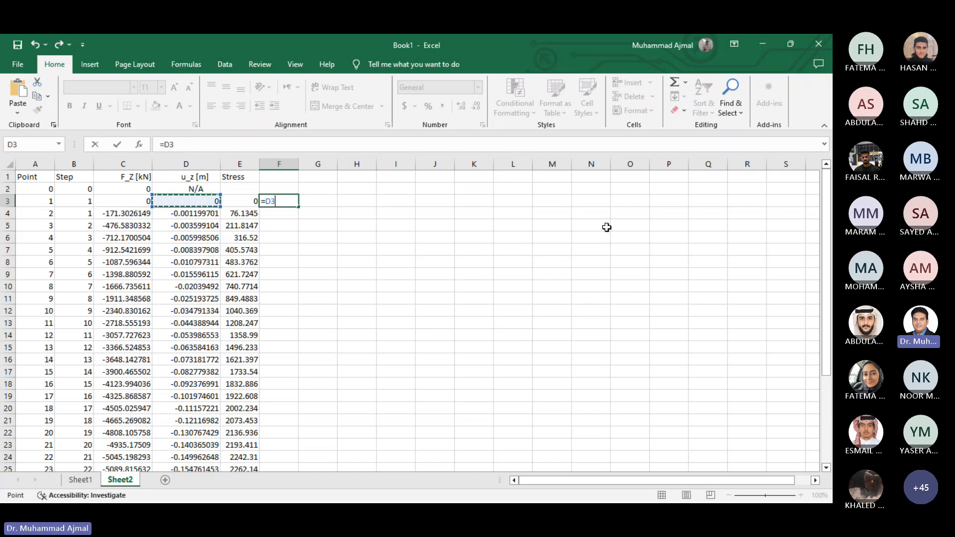
{"action": "key", "text": "BackSpace"}
{"action": "key", "text": "BackSpace"}
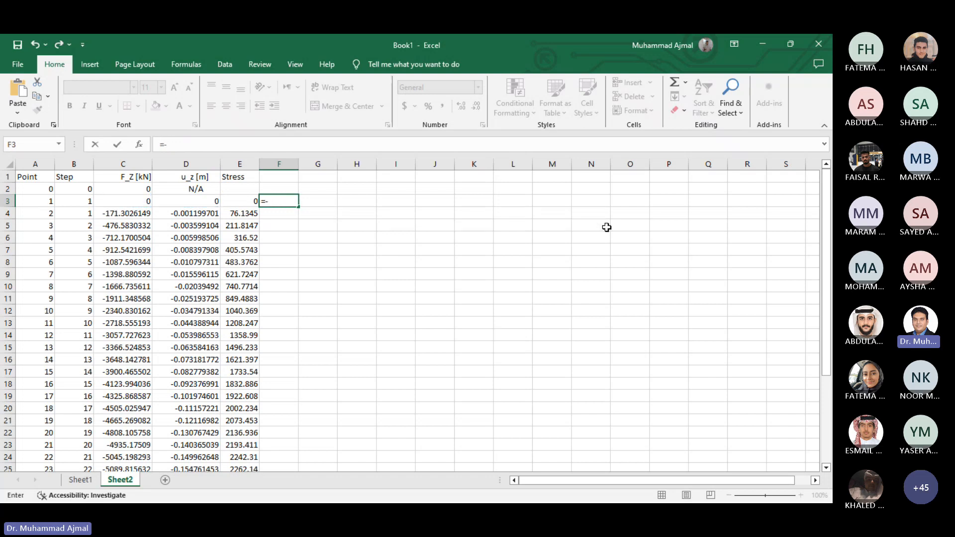
{"action": "left_click", "coordinate": [202, 204]}
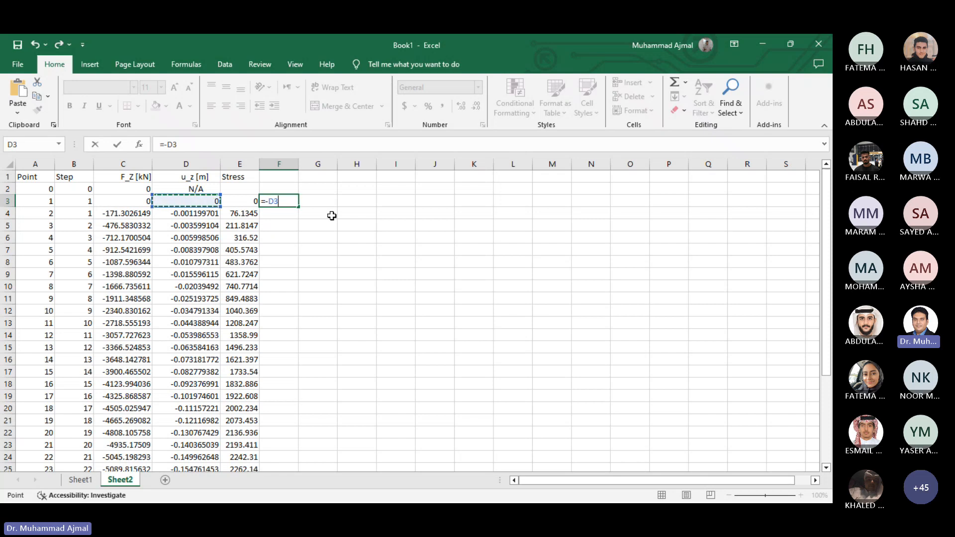
{"action": "key", "text": "Return"}
Step: Fill the sign-reversed displacement formula from F3 down alongside the remaining data rows
{"action": "left_click", "coordinate": [279, 201]}
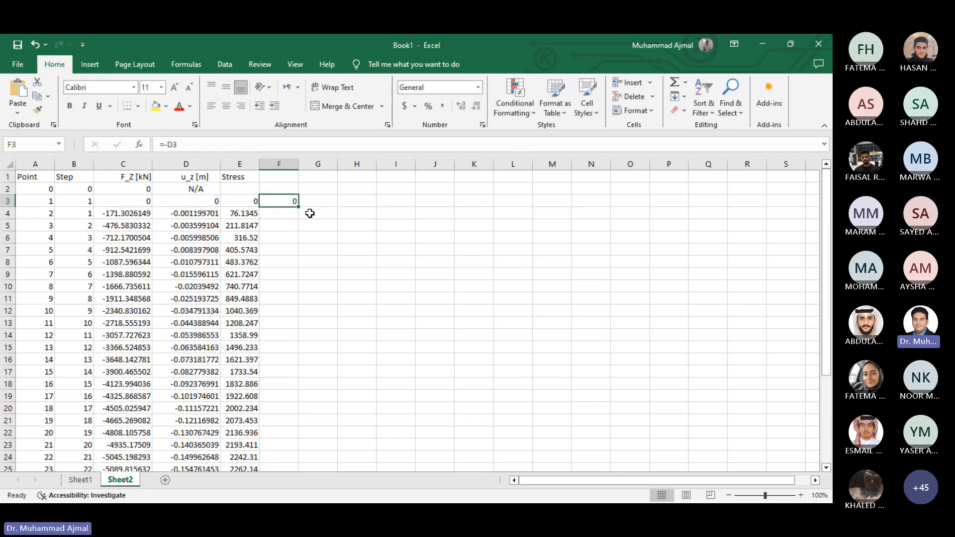
{"action": "double_click", "coordinate": [296, 206]}
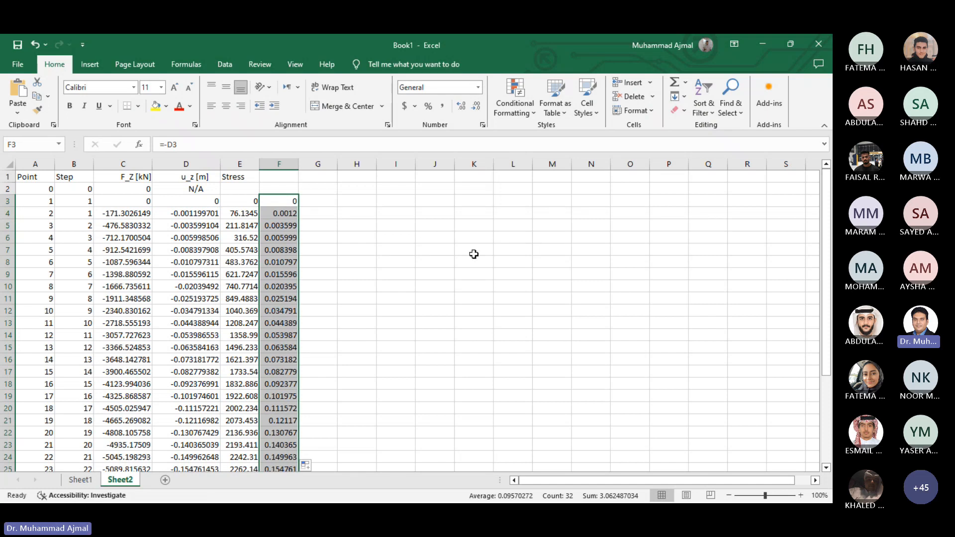
{"action": "left_click", "coordinate": [471, 226]}
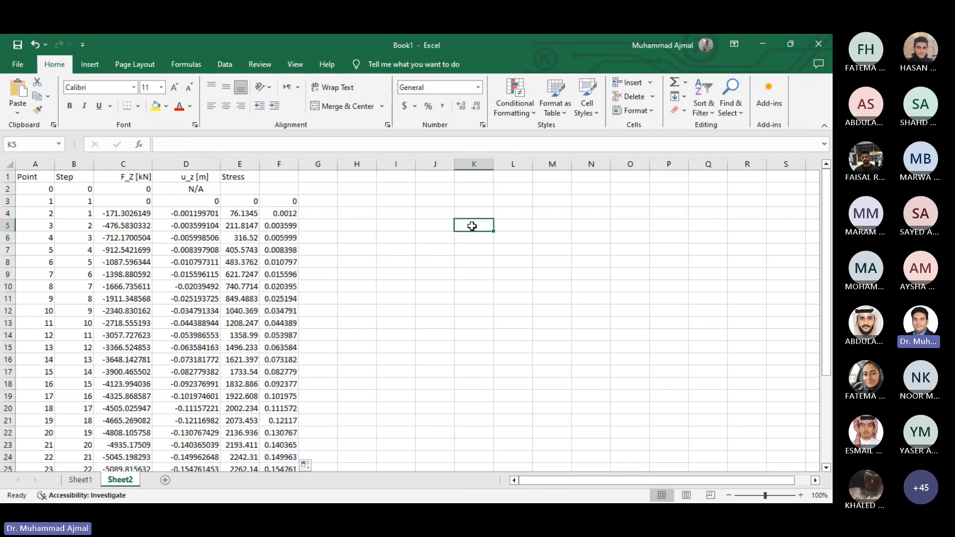
Step: Insert an empty scatter chart with straight lines and no markers, and place it clear of the data columns
{"action": "left_click", "coordinate": [89, 64]}
{"action": "left_click", "coordinate": [372, 111]}
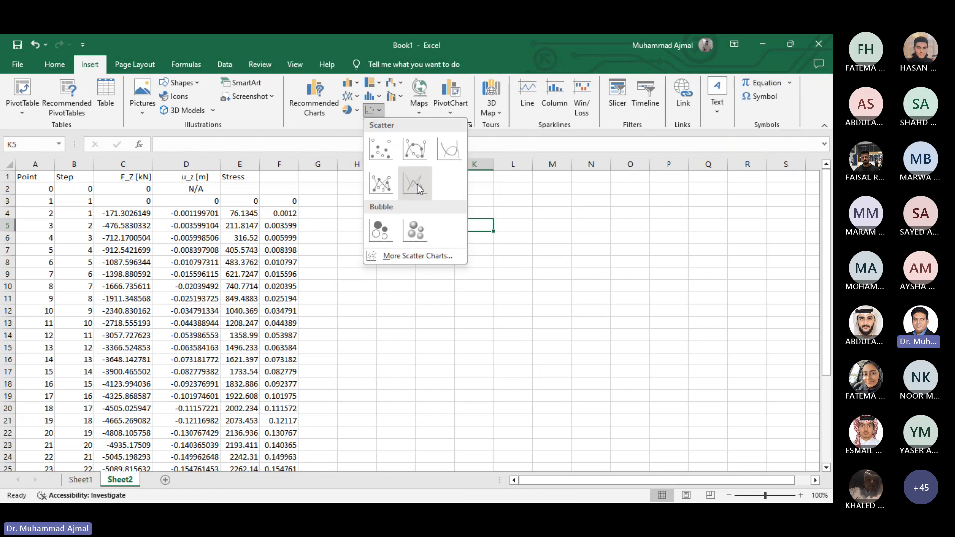
{"action": "left_click", "coordinate": [416, 185]}
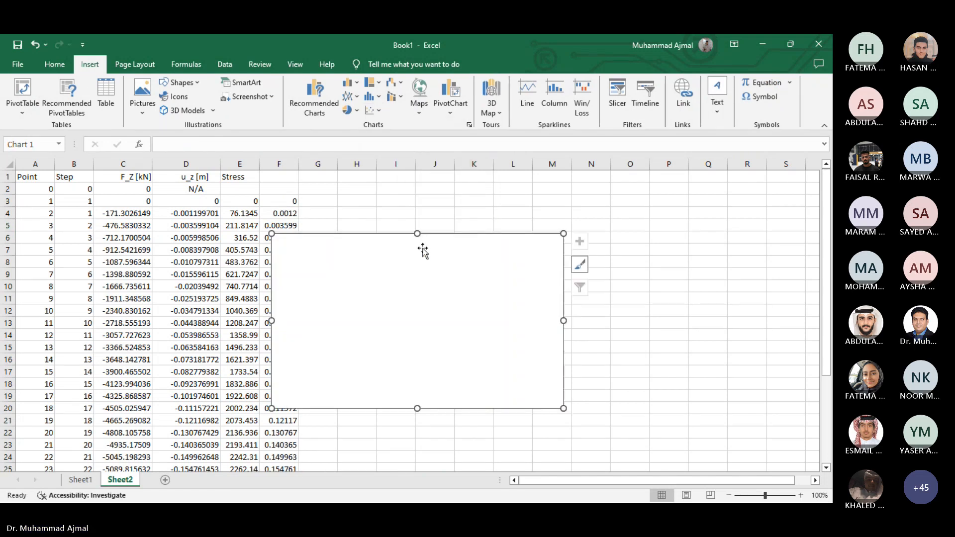
{"action": "left_click_drag", "start_coordinate": [423, 249], "coordinate": [559, 230]}
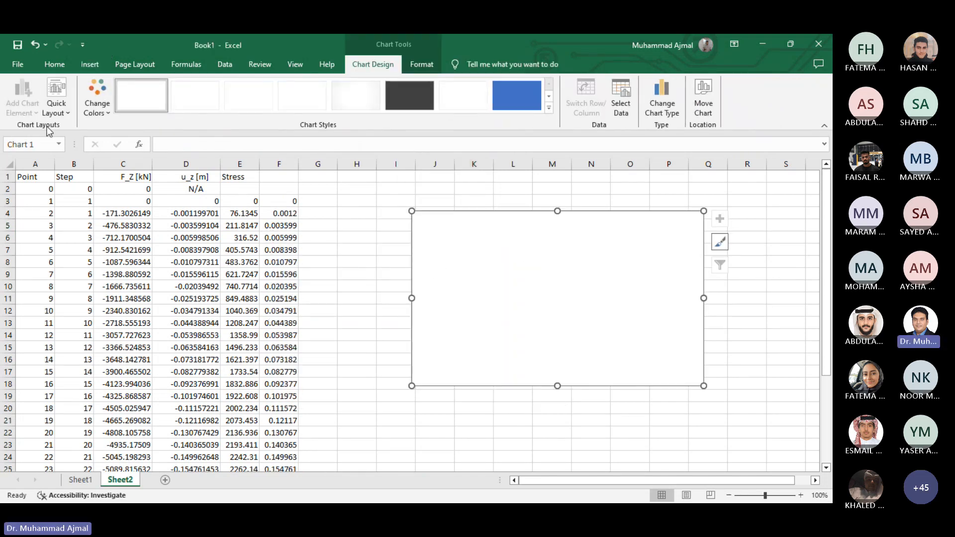
Step: Add a new data series to the empty chart with the sign-reversed displacements in Sheet2 F3:F34 as its X values
{"action": "right_click", "coordinate": [553, 284]}
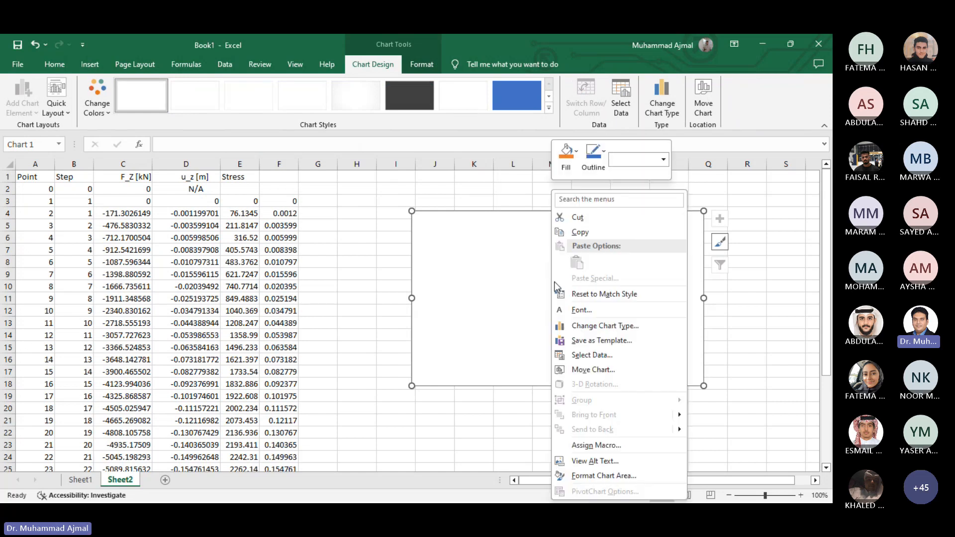
{"action": "left_click", "coordinate": [595, 355]}
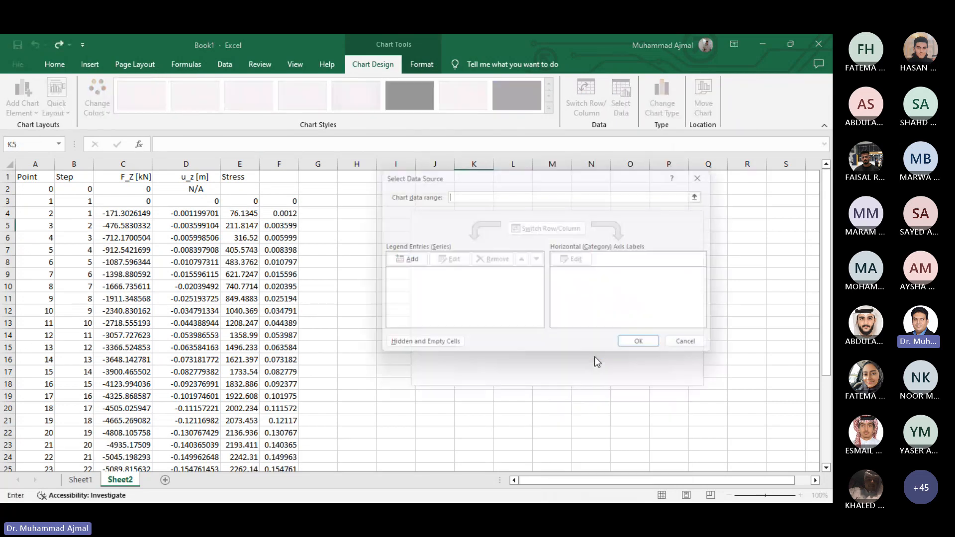
{"action": "left_click", "coordinate": [413, 264]}
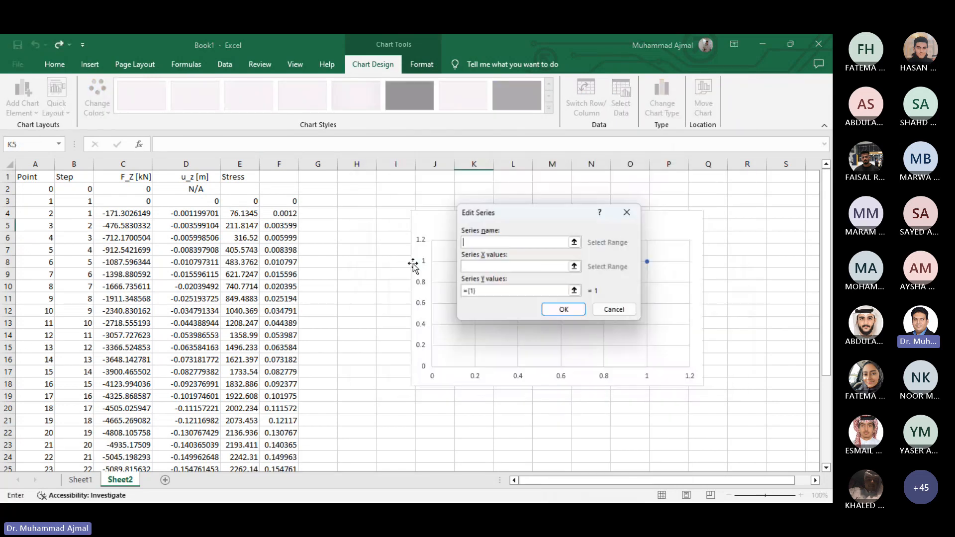
{"action": "left_click", "coordinate": [574, 266]}
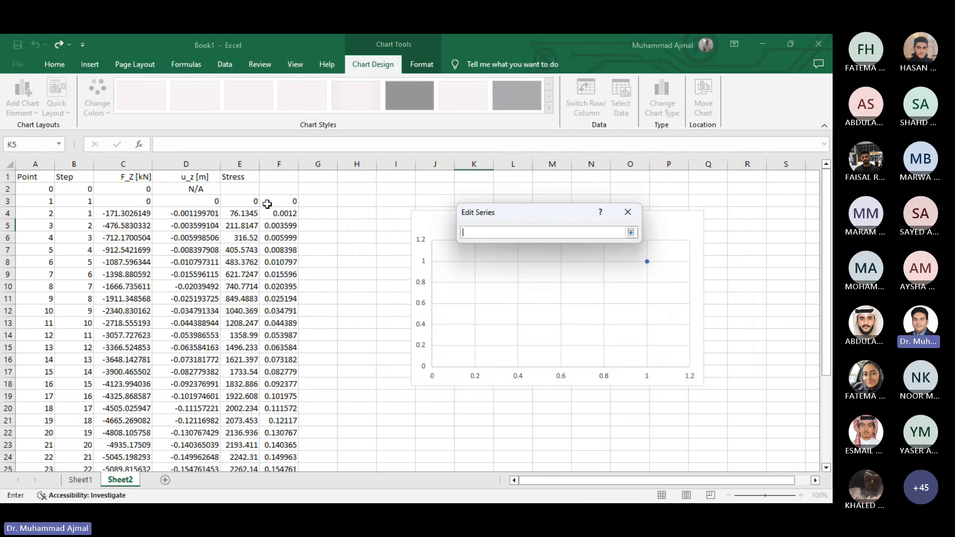
{"action": "left_click", "coordinate": [630, 233]}
{"action": "left_click", "coordinate": [575, 266]}
{"action": "left_click_drag", "start_coordinate": [290, 196], "coordinate": [288, 455]}
{"action": "left_click", "coordinate": [630, 232]}
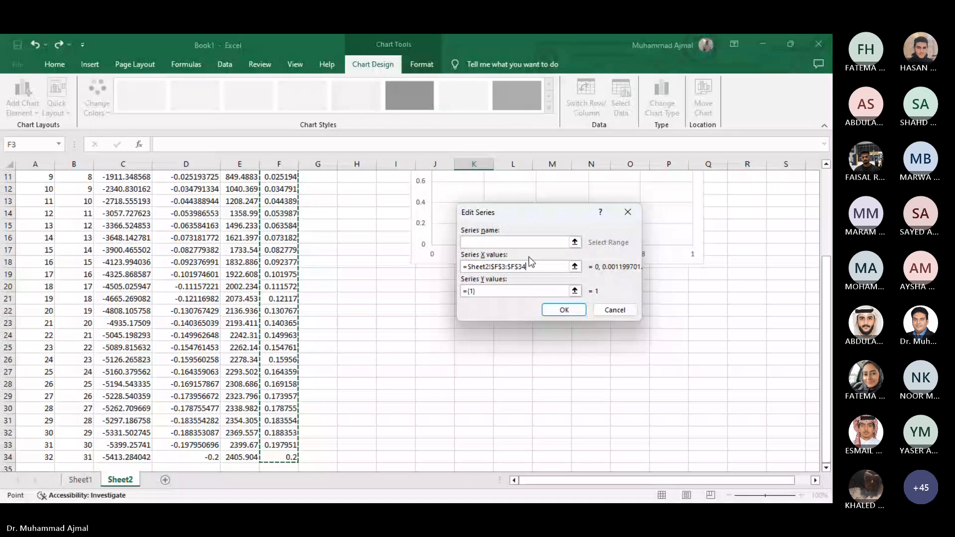
Step: Set the series' Y values to the stresses in Sheet2 E3:E34 and accept the chart's data source
{"action": "left_click", "coordinate": [574, 291]}
{"action": "scroll", "coordinate": [395, 260], "scroll_direction": "up", "scroll_amount": 4}
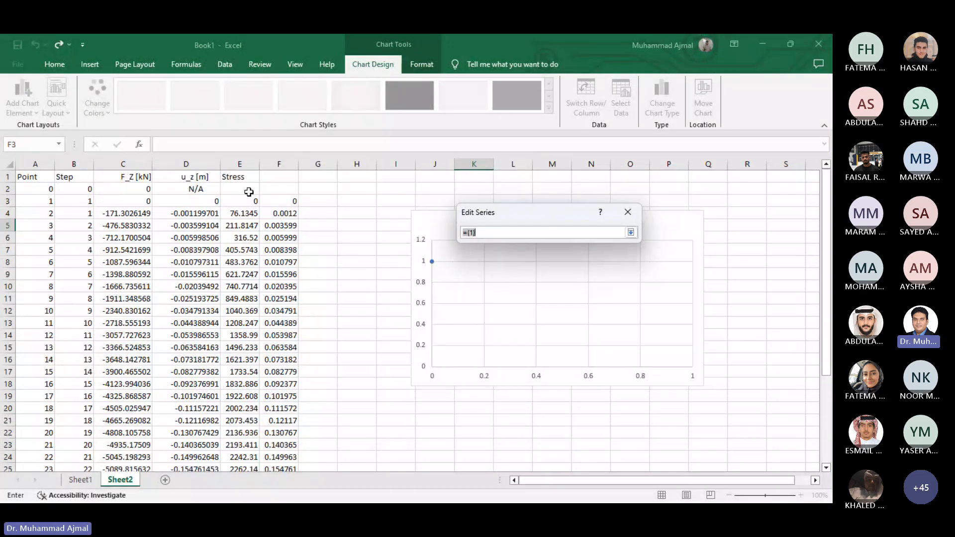
{"action": "left_click_drag", "start_coordinate": [246, 201], "coordinate": [251, 446]}
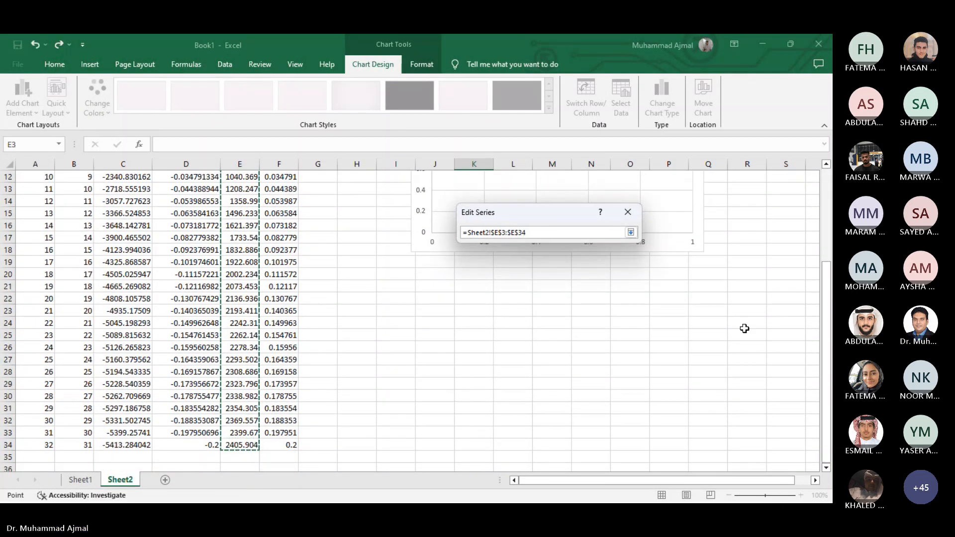
{"action": "left_click", "coordinate": [630, 232]}
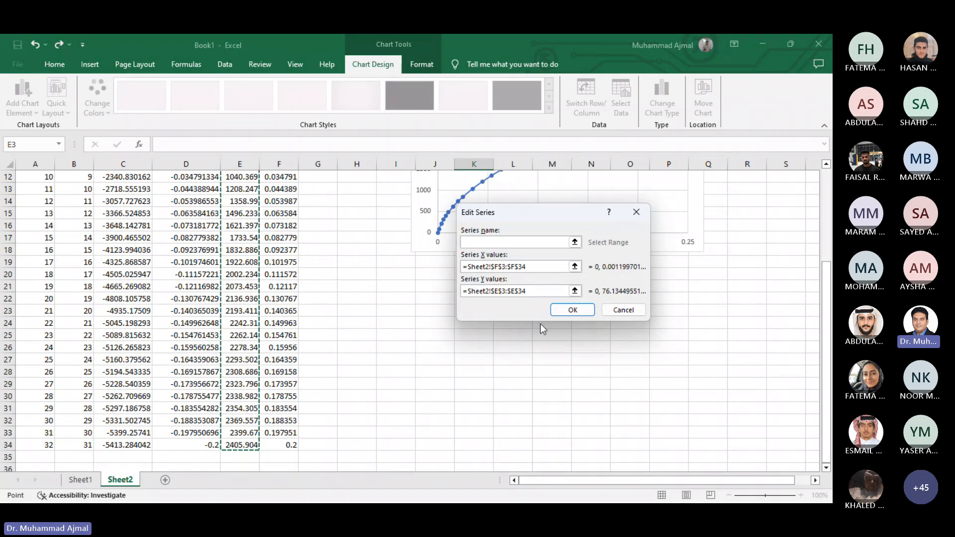
{"action": "left_click", "coordinate": [576, 313]}
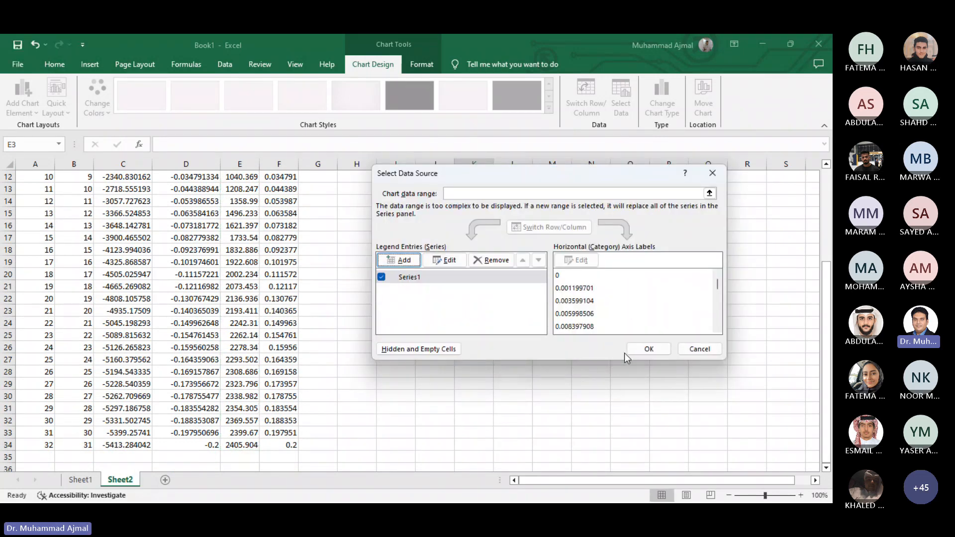
{"action": "left_click", "coordinate": [646, 349]}
{"action": "scroll", "coordinate": [498, 278], "scroll_direction": "up", "scroll_amount": 4}
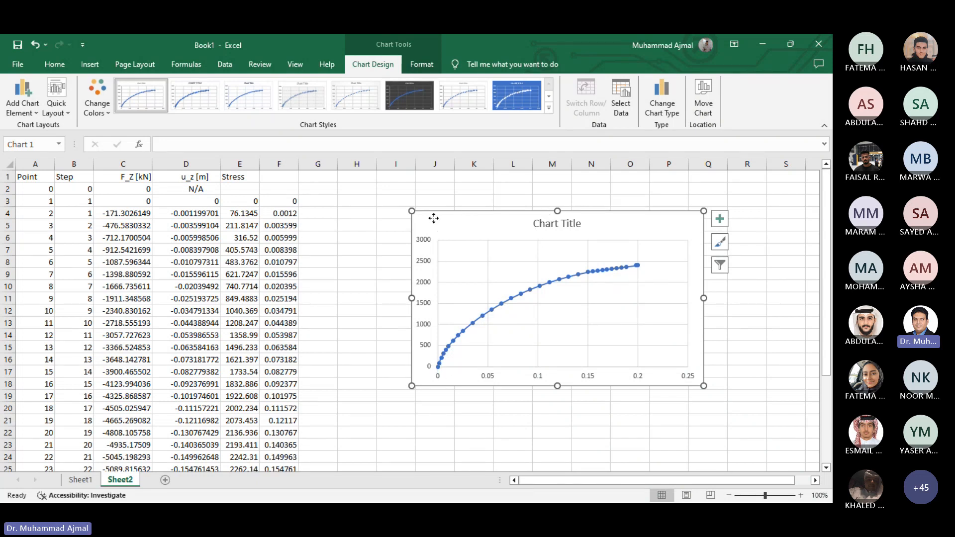
{"action": "right_click", "coordinate": [540, 230]}
{"action": "key", "text": "Escape"}
{"action": "left_click", "coordinate": [703, 178]}
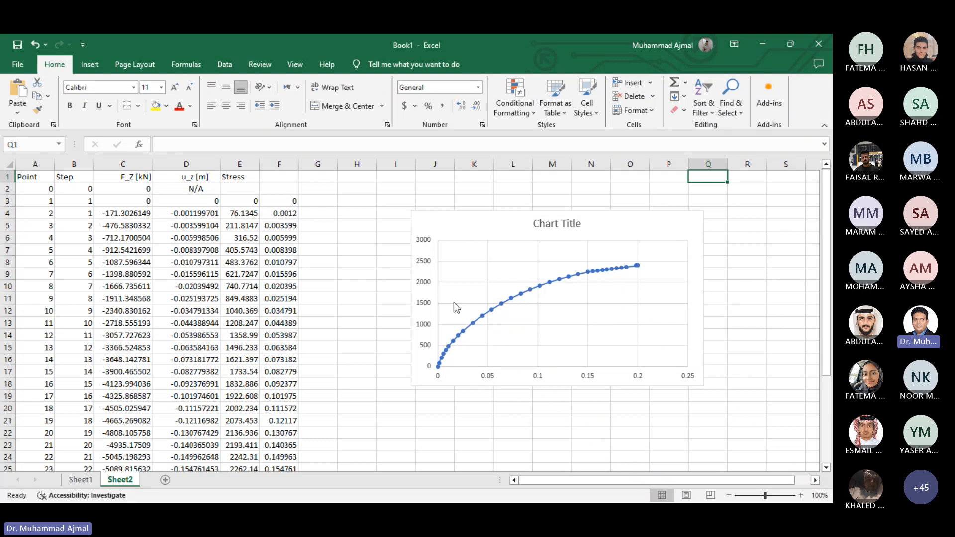
Step: Draw two straight tangent lines in the chart, one through the curve's initial part from the origin, one from its end point back to the stress axis
{"action": "left_click", "coordinate": [600, 213]}
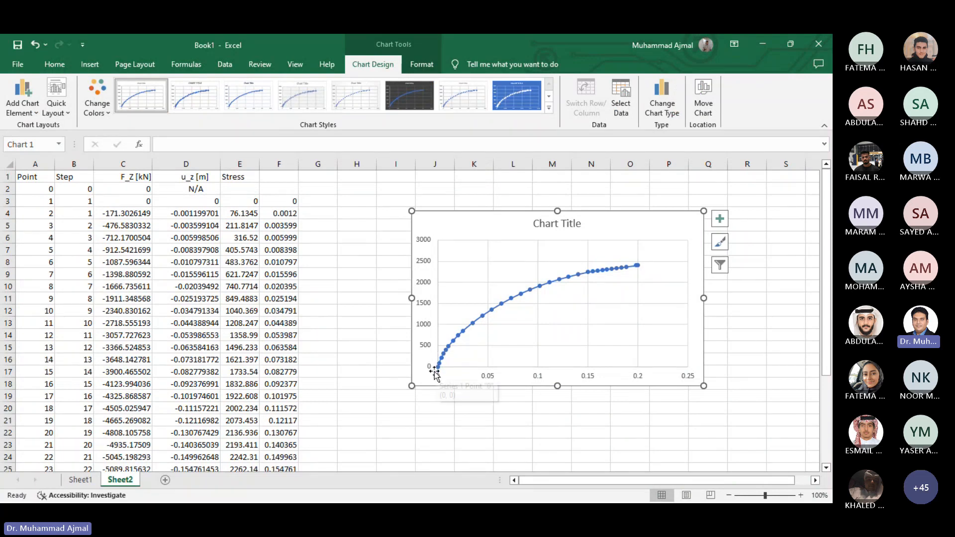
{"action": "mouse_move", "coordinate": [438, 369]}
{"action": "mouse_move", "coordinate": [518, 291]}
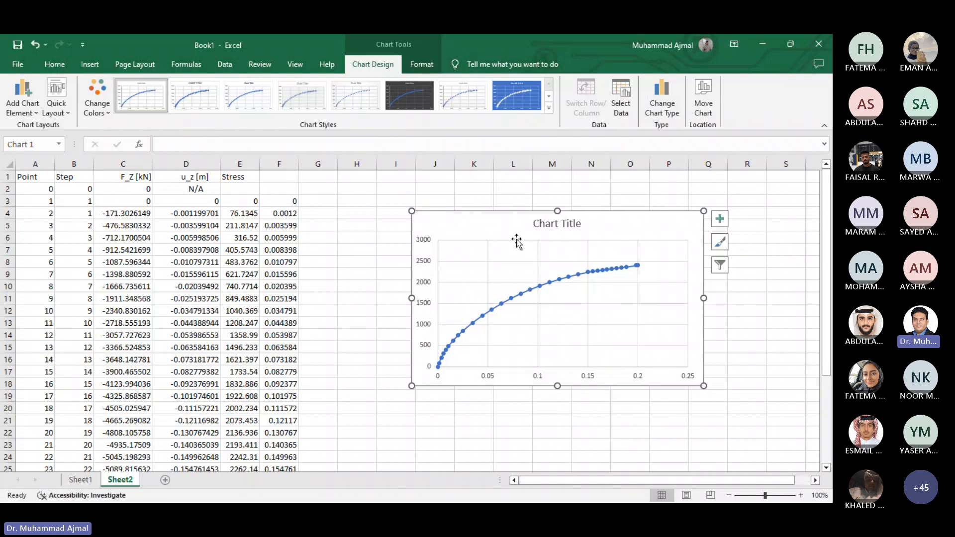
{"action": "left_click", "coordinate": [56, 68]}
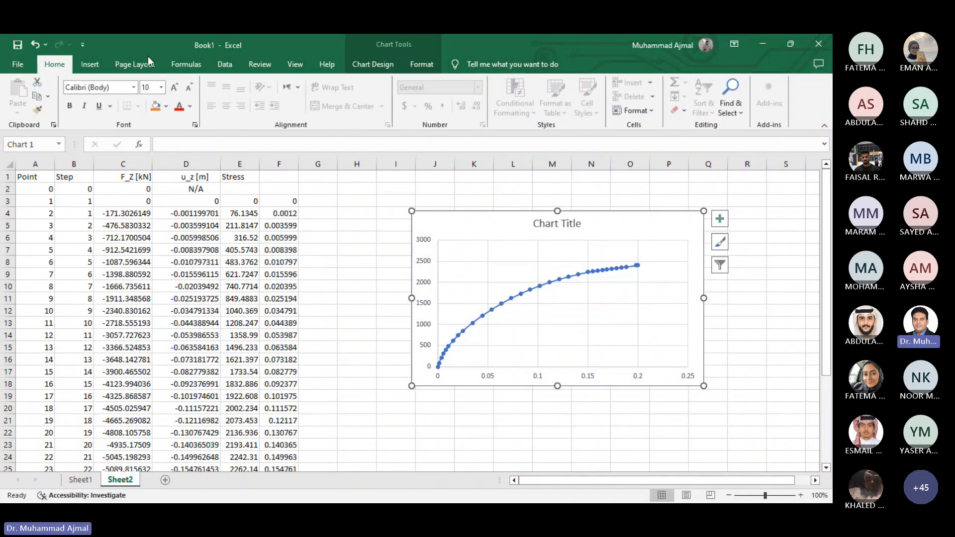
{"action": "left_click", "coordinate": [92, 70]}
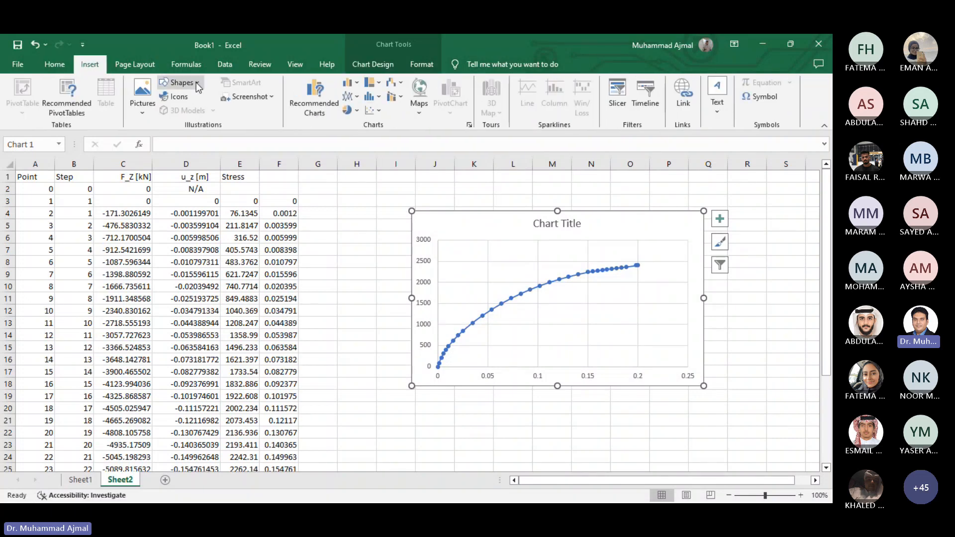
{"action": "left_click", "coordinate": [196, 82]}
{"action": "left_click", "coordinate": [203, 110]}
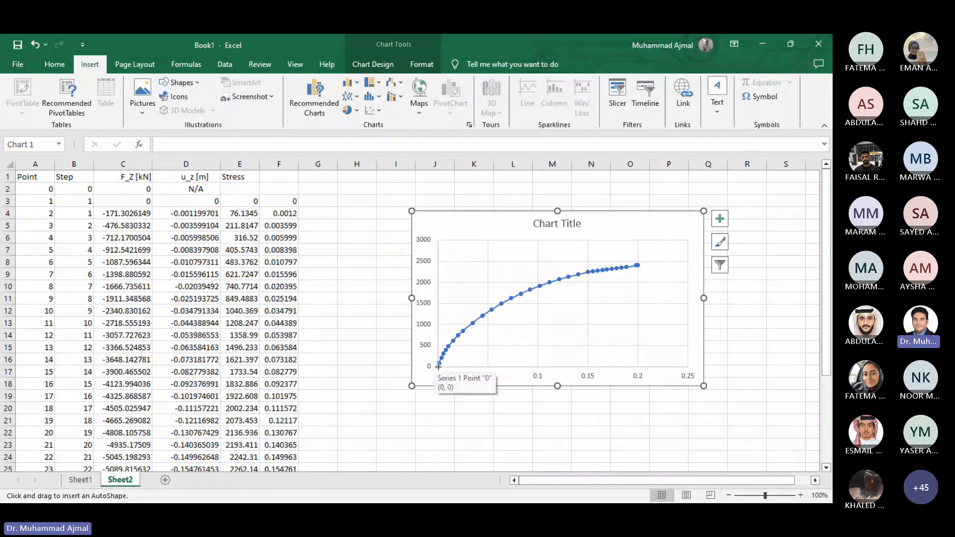
{"action": "left_click_drag", "start_coordinate": [442, 347], "coordinate": [491, 230]}
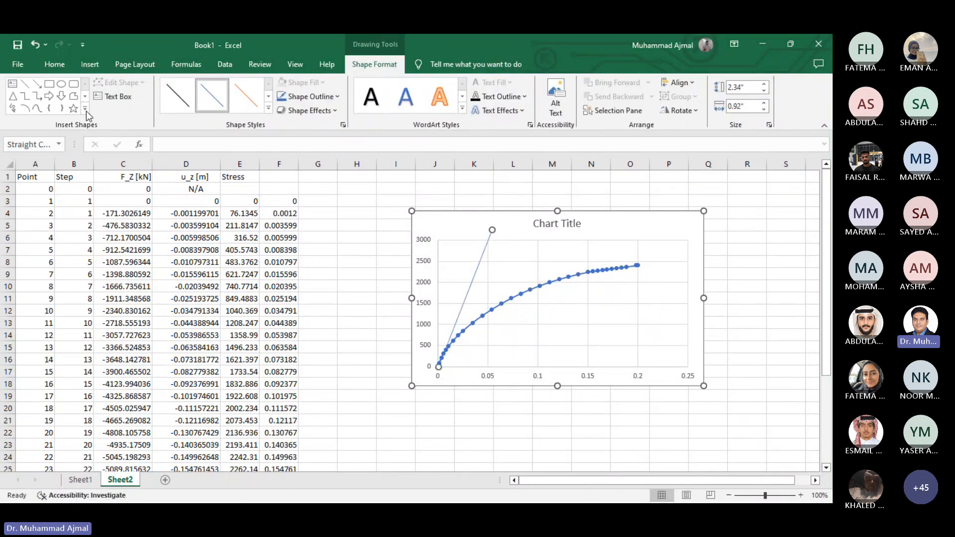
{"action": "left_click", "coordinate": [23, 85]}
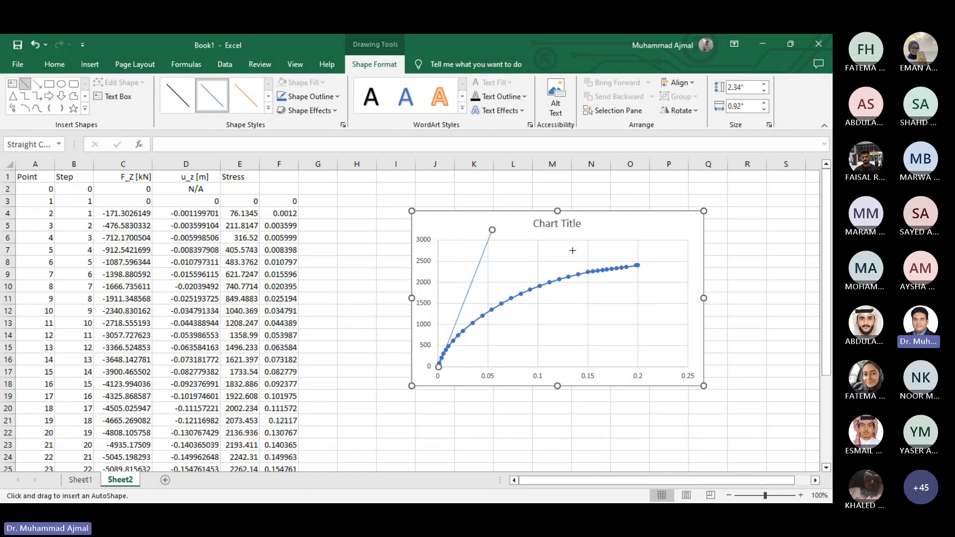
{"action": "mouse_move", "coordinate": [636, 265]}
{"action": "left_mouse_down"}
{"action": "mouse_move", "coordinate": [596, 262]}
{"action": "mouse_move", "coordinate": [436, 294]}
{"action": "left_mouse_up"}
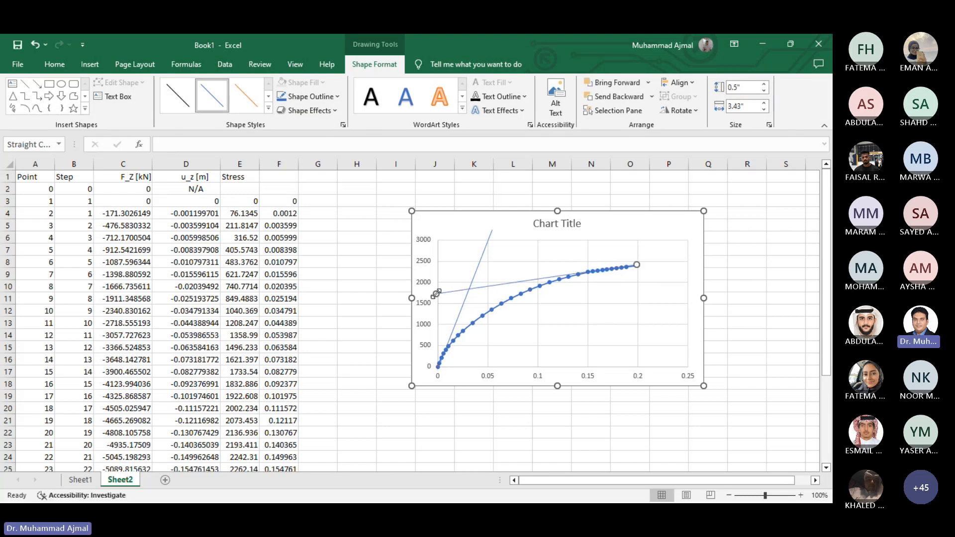
Step: Draw a horizontal line about 0.79" long from the tangents' intersection to the stress axis and a vertical one about 1.35" long down to the displacement axis
{"action": "left_click", "coordinate": [25, 84]}
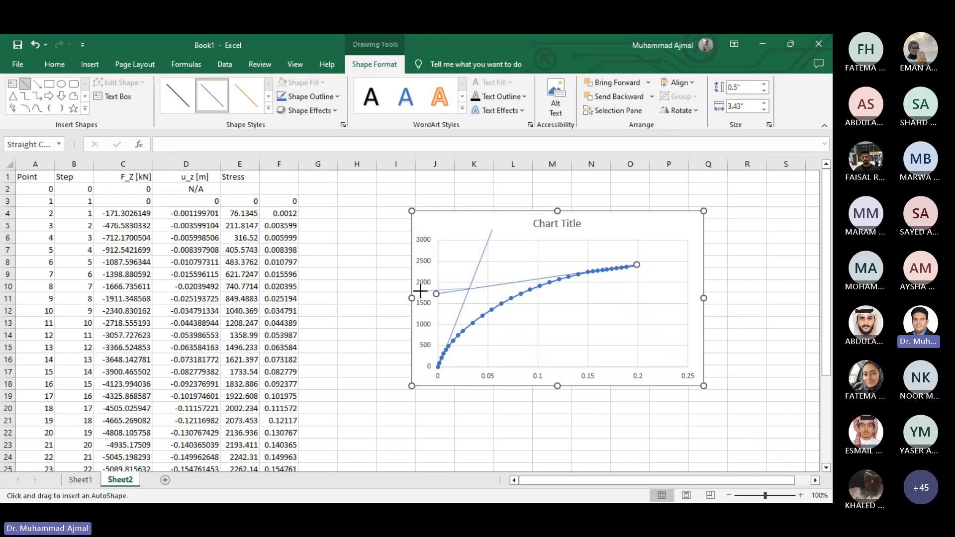
{"action": "left_click_drag", "start_coordinate": [423, 288], "coordinate": [469, 288]}
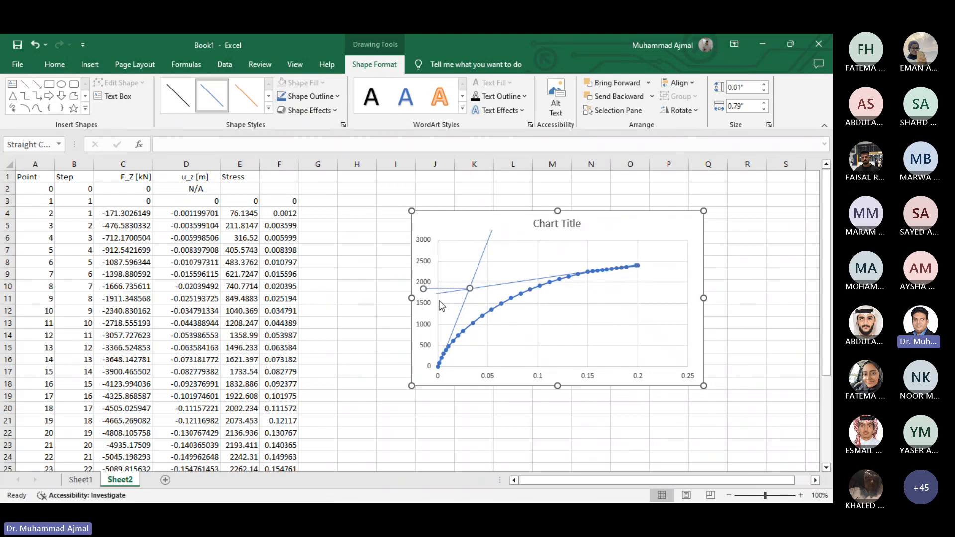
{"action": "left_click", "coordinate": [24, 84]}
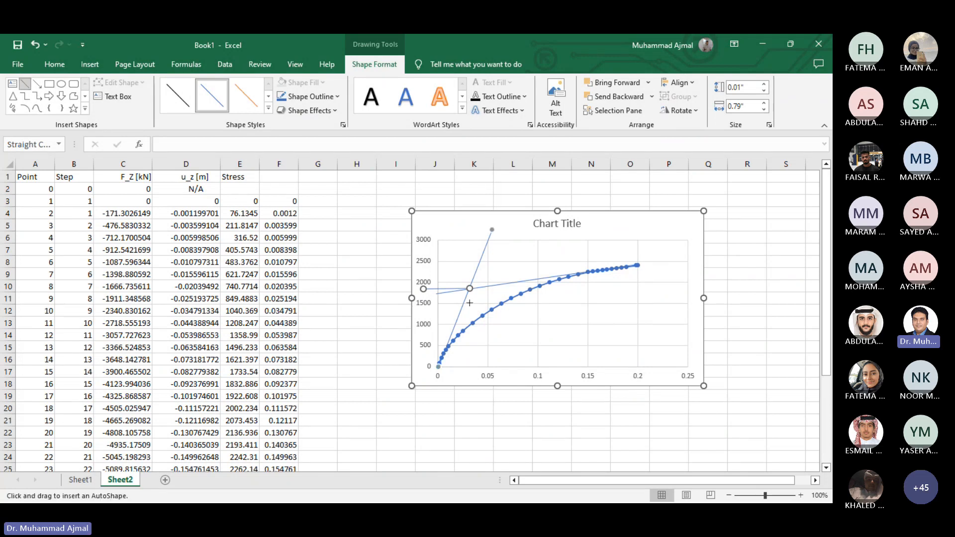
{"action": "left_click_drag", "start_coordinate": [469, 288], "coordinate": [470, 368]}
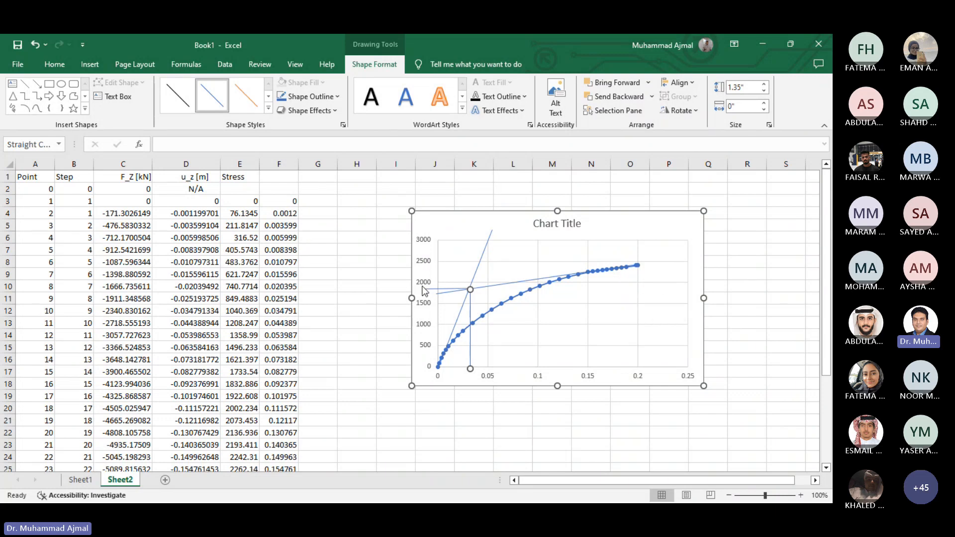
Step: Enlarge the sheet view to 178% and examine where the horizontal line from the tangents' intersection meets the stress axis
{"action": "left_click", "coordinate": [790, 495]}
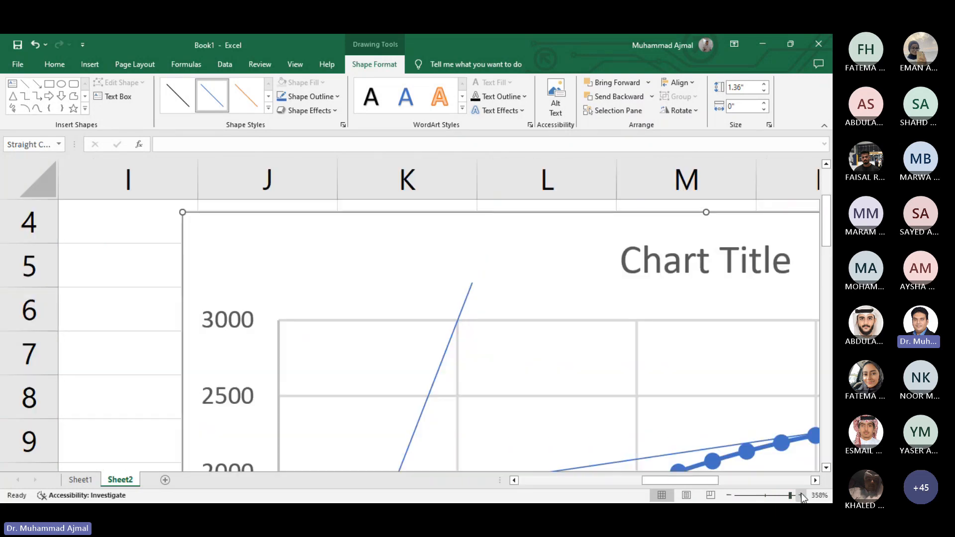
{"action": "scroll", "coordinate": [801, 494], "scroll_direction": "down", "scroll_amount": 1}
{"action": "left_click", "coordinate": [773, 495]}
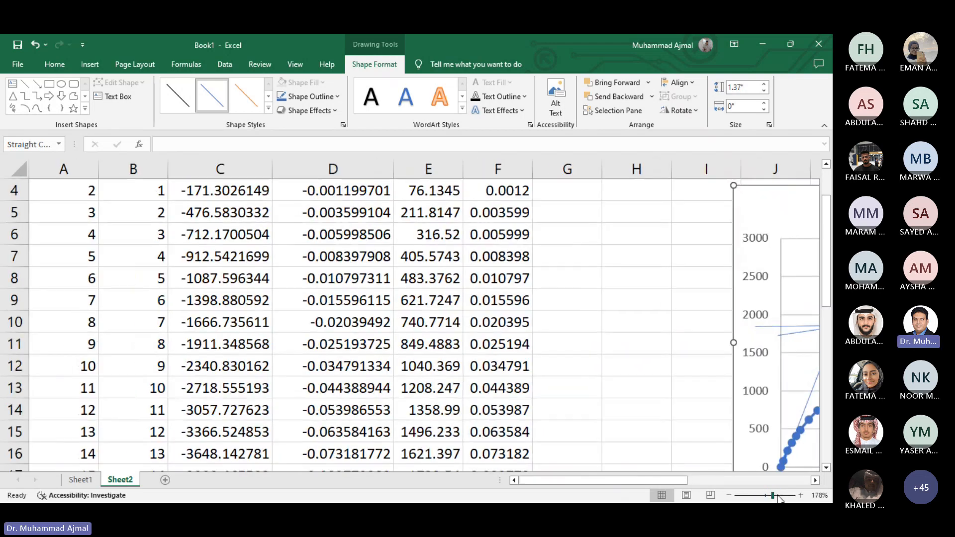
{"action": "left_click_drag", "start_coordinate": [683, 481], "coordinate": [745, 480]}
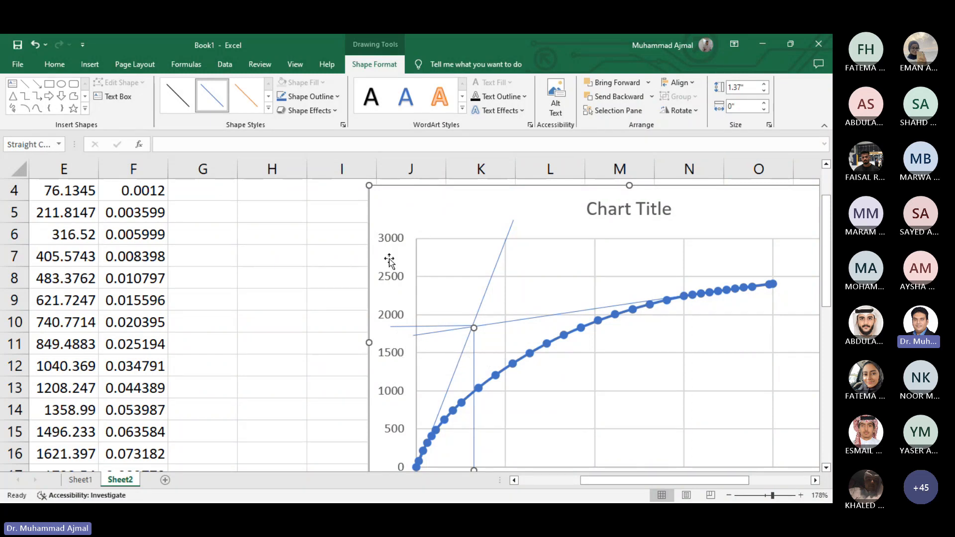
{"action": "scroll", "coordinate": [391, 265], "scroll_direction": "down", "scroll_amount": 1}
{"action": "scroll", "coordinate": [387, 308], "scroll_direction": "up", "scroll_amount": 1}
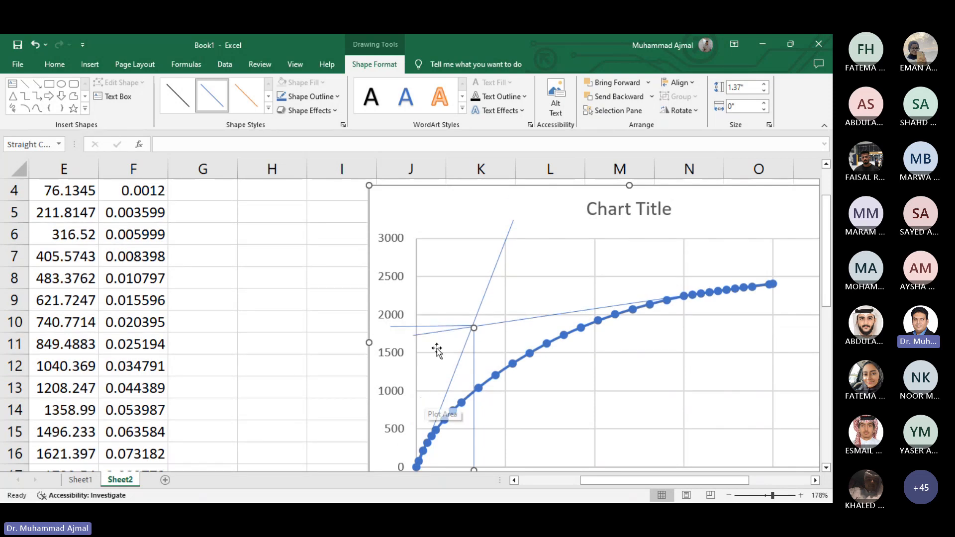
Step: Switch to the PLAXIS WORKSHOP presentation in PowerPoint and start a new bullet below the qu calculation on the Terzaghi verification slide
{"action": "mouse_move", "coordinate": [475, 502]}
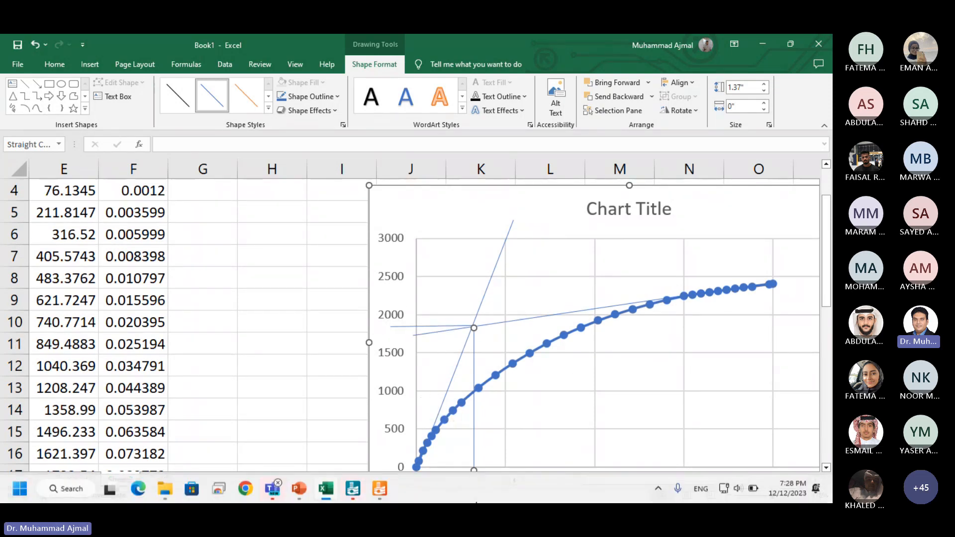
{"action": "left_click", "coordinate": [300, 489]}
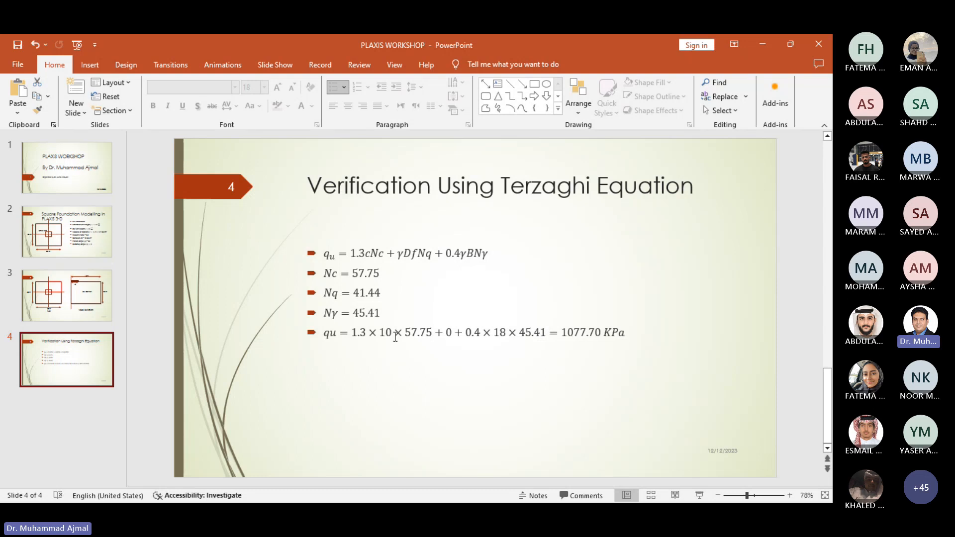
{"action": "left_click", "coordinate": [635, 334]}
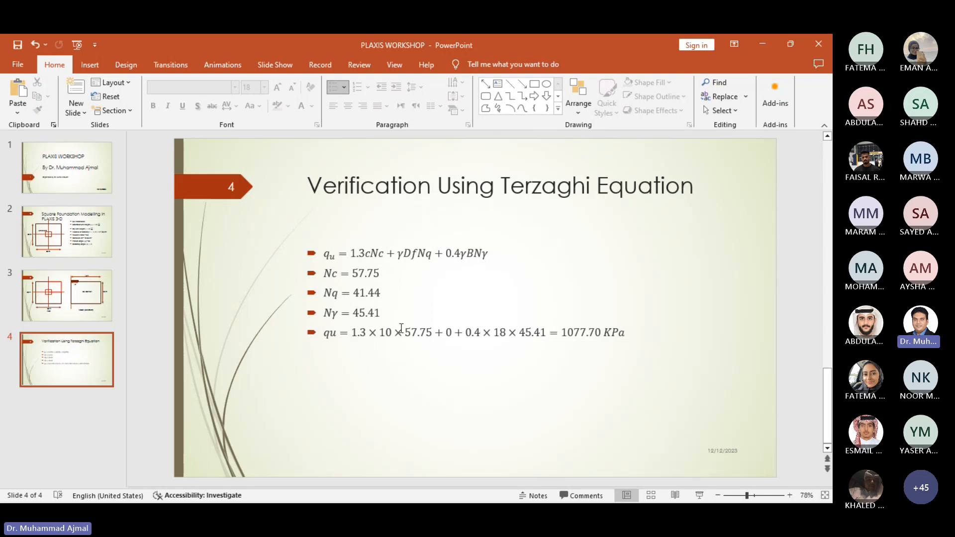
{"action": "left_click", "coordinate": [574, 333]}
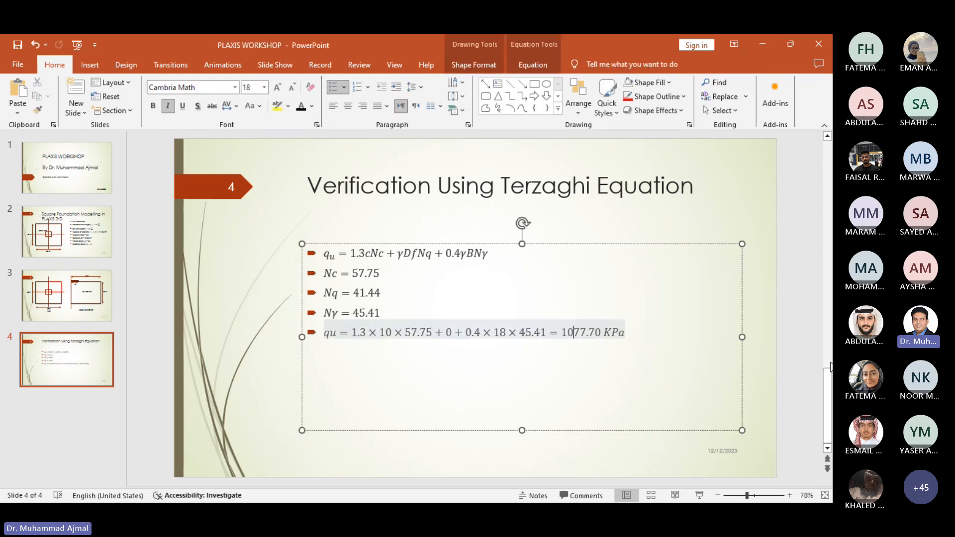
{"action": "key", "text": "Return"}
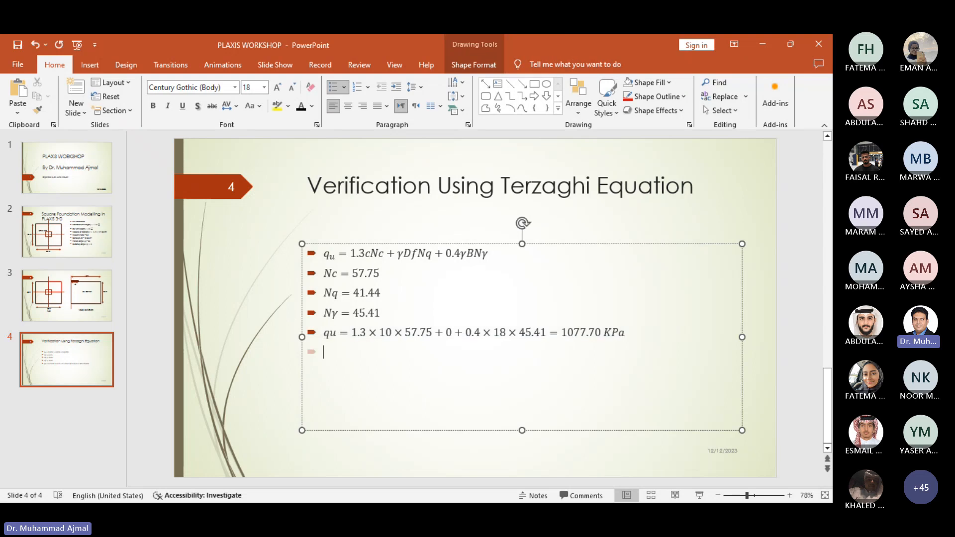